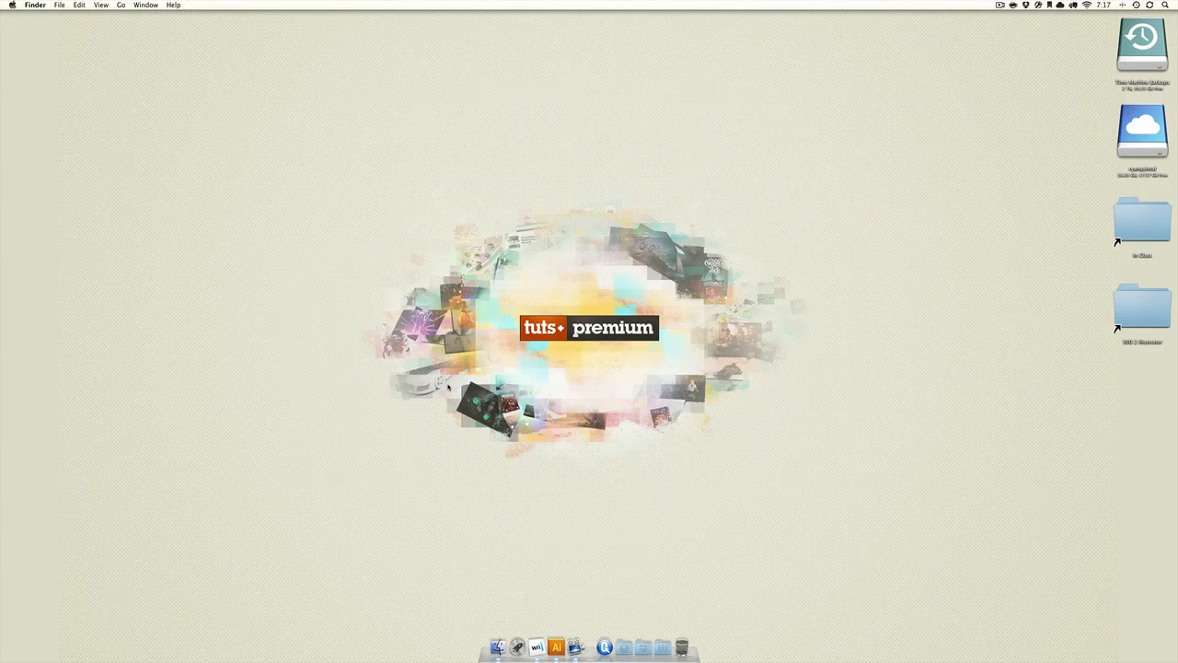
- Switch to Adobe Illustrator and create a new RGB document, 16 in wide and 8.5 in high
{"action": "left_click", "coordinate": [556, 647]}
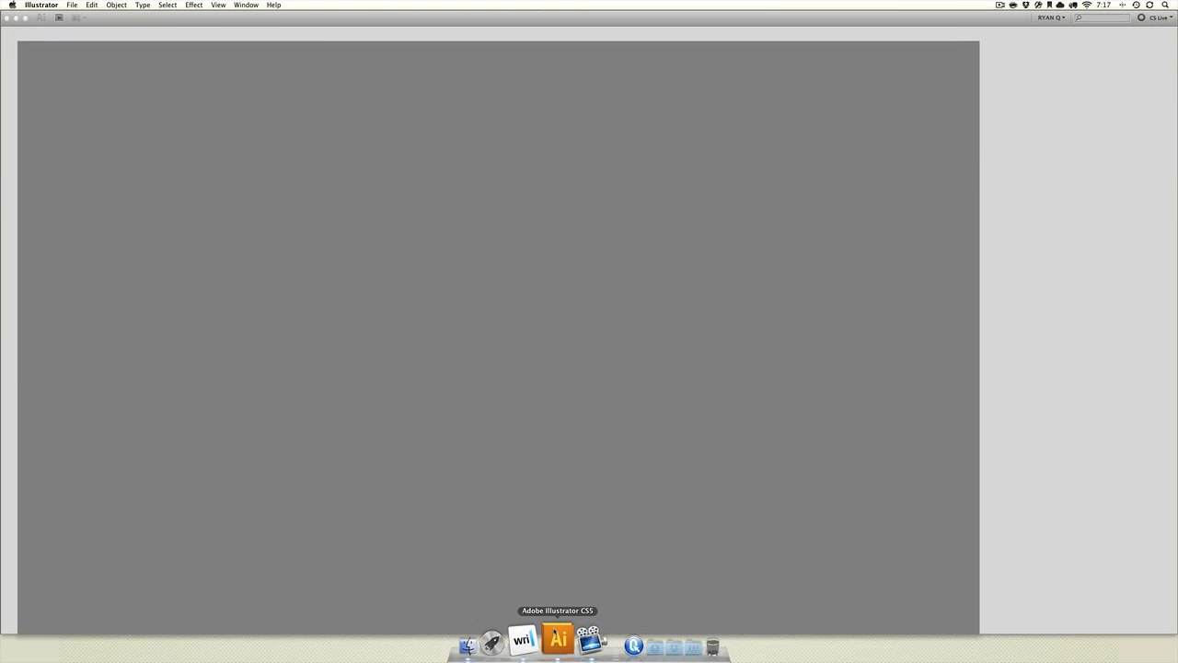
{"action": "key", "text": "super+n"}
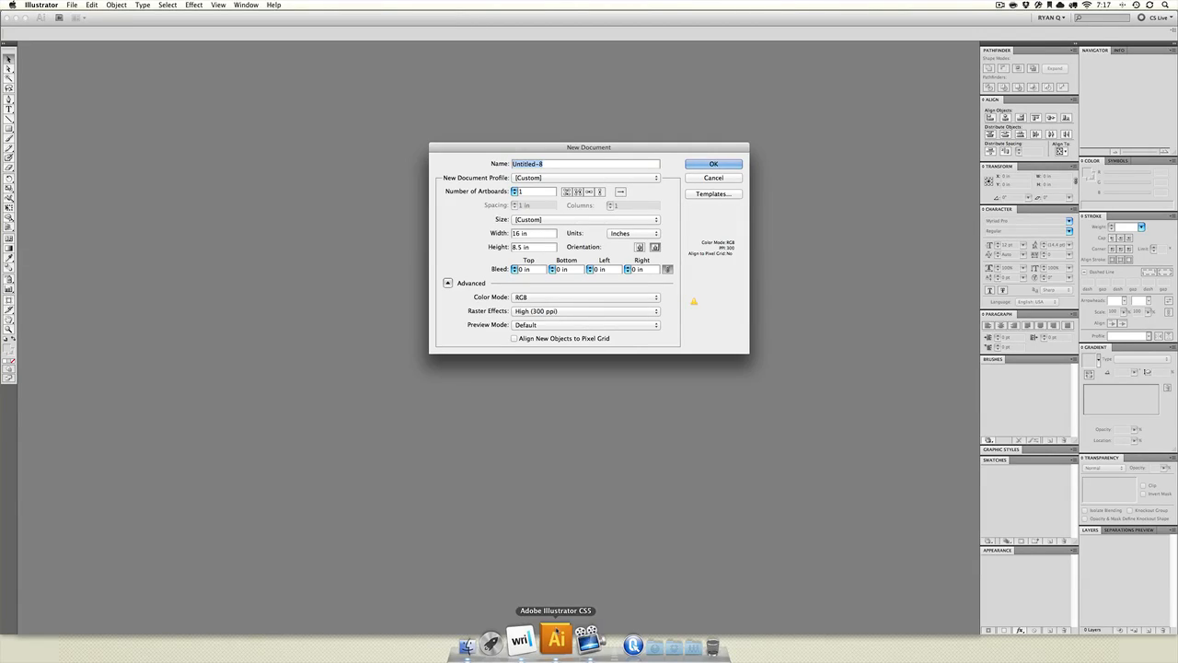
{"action": "key", "text": "Return"}
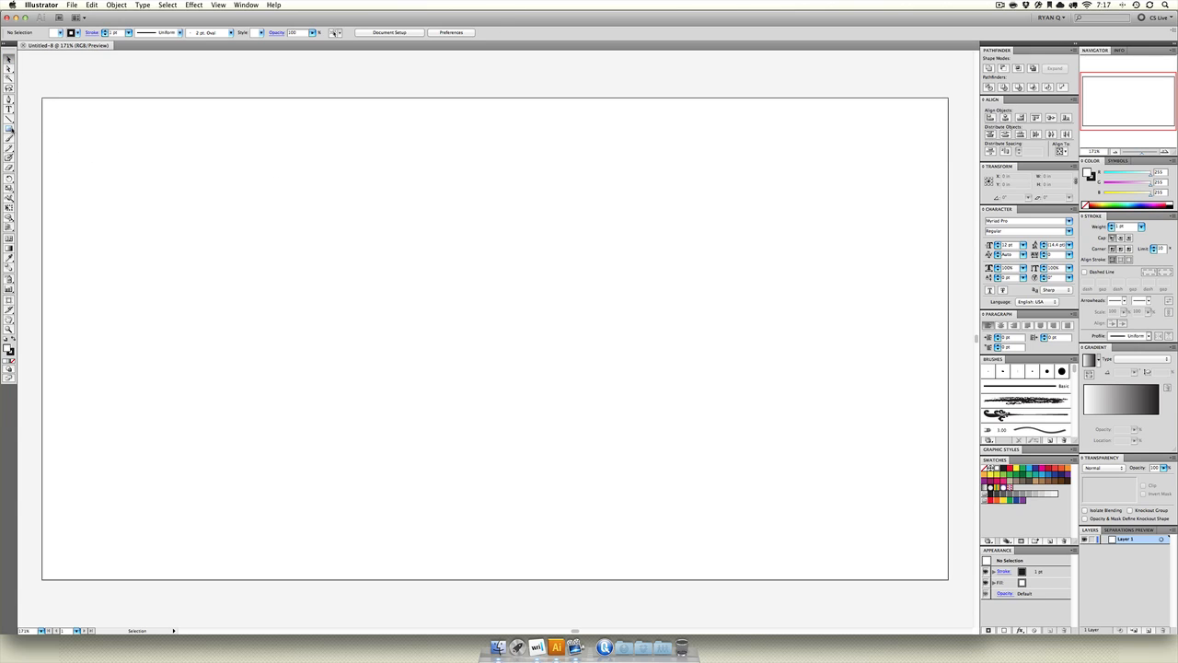
- Draw a square about 4.4 in wide near the middle of the artboard and select it
{"action": "left_click", "coordinate": [9, 128]}
{"action": "left_click_drag", "start_coordinate": [378, 170], "coordinate": [627, 420]}
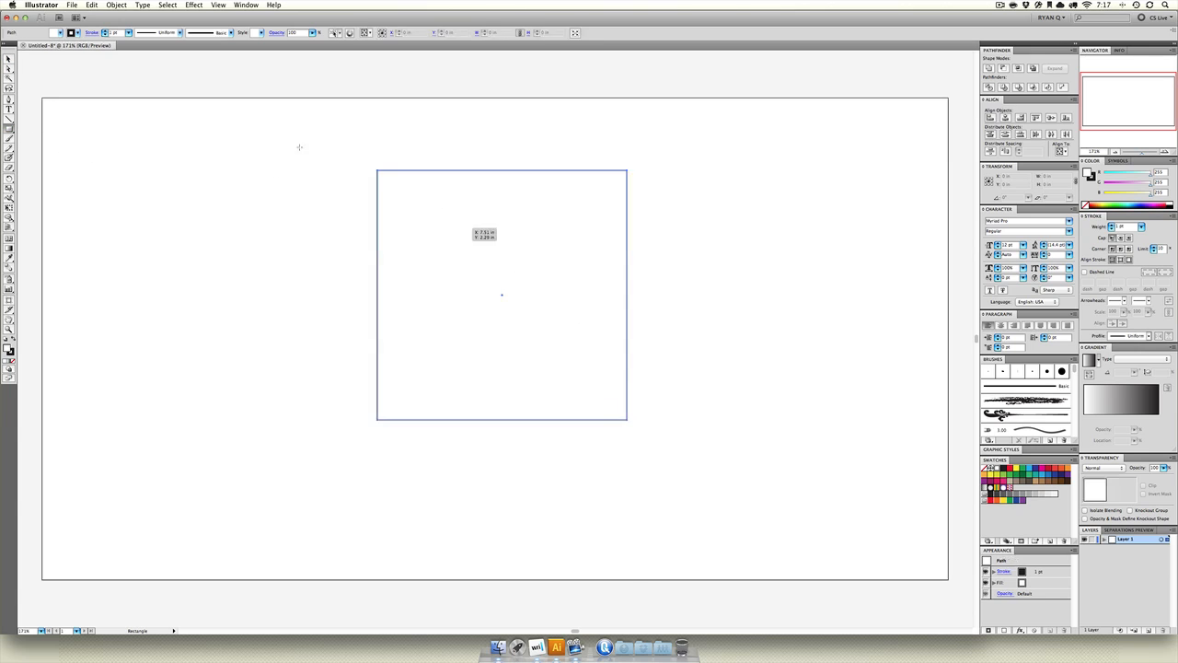
{"action": "key", "text": "v"}
{"action": "mouse_move", "coordinate": [452, 257]}
{"action": "left_mouse_down"}
{"action": "mouse_move", "coordinate": [469, 309]}
{"action": "mouse_move", "coordinate": [450, 303]}
{"action": "mouse_move", "coordinate": [450, 258]}
{"action": "left_mouse_up"}
{"action": "left_click", "coordinate": [348, 259]}
{"action": "left_click", "coordinate": [441, 259]}
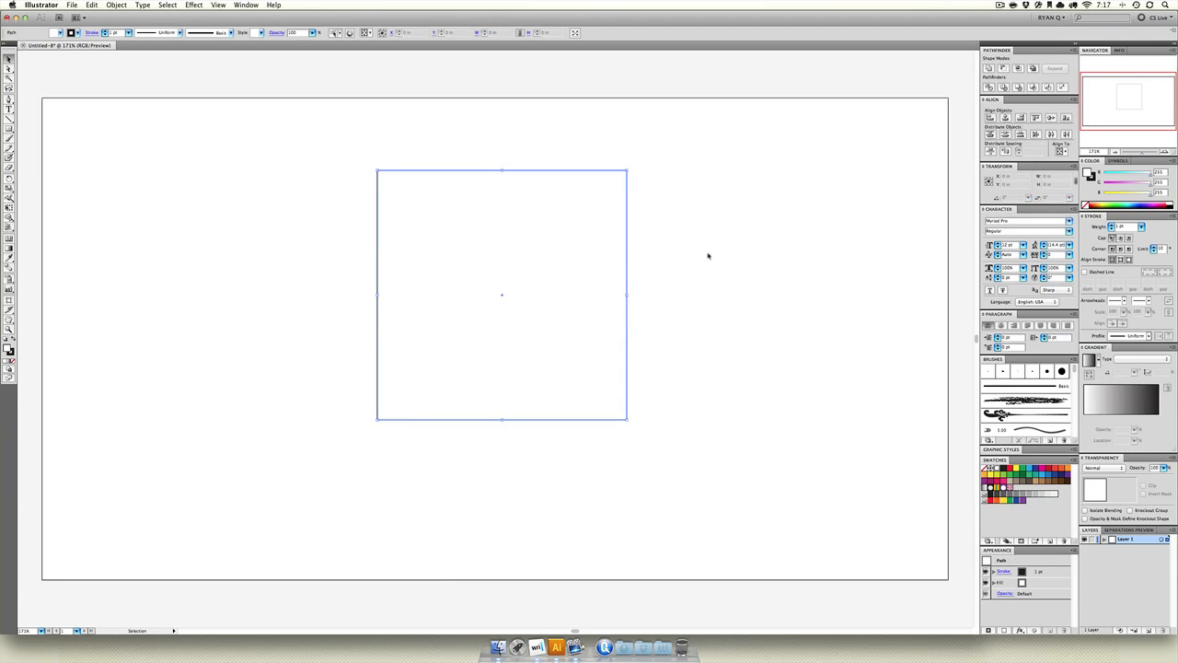
- Fill the square with a light orange of about R 255, G 149, B 98
{"action": "left_click", "coordinate": [1122, 195]}
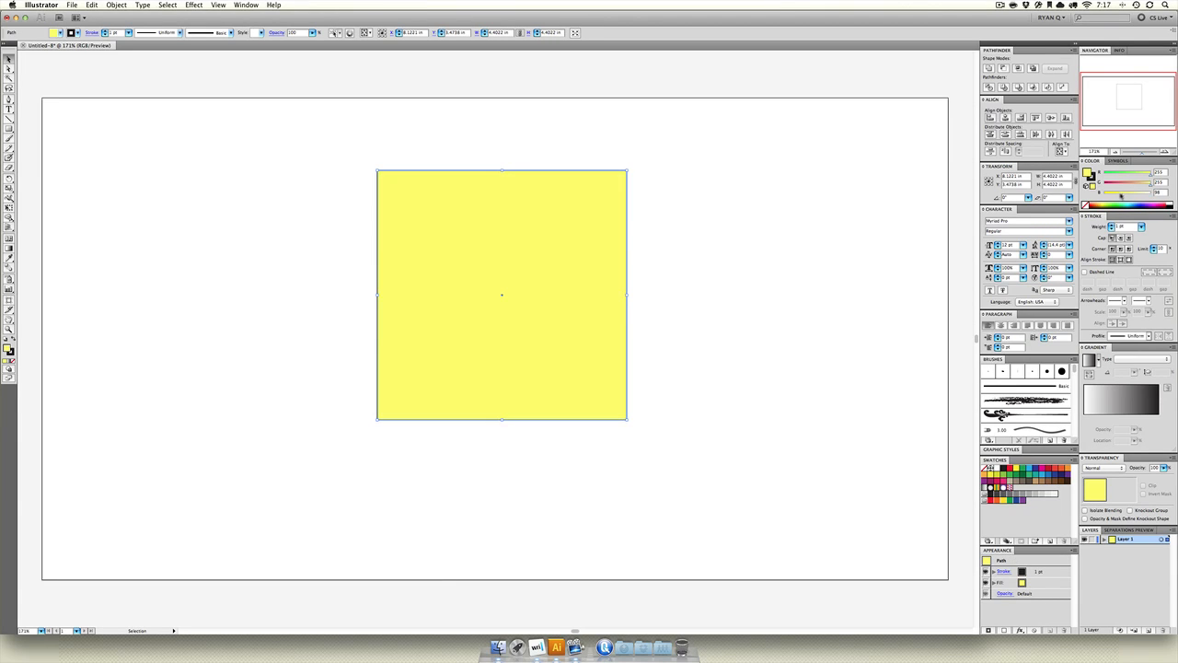
{"action": "left_click", "coordinate": [1131, 183]}
{"action": "left_click", "coordinate": [879, 228]}
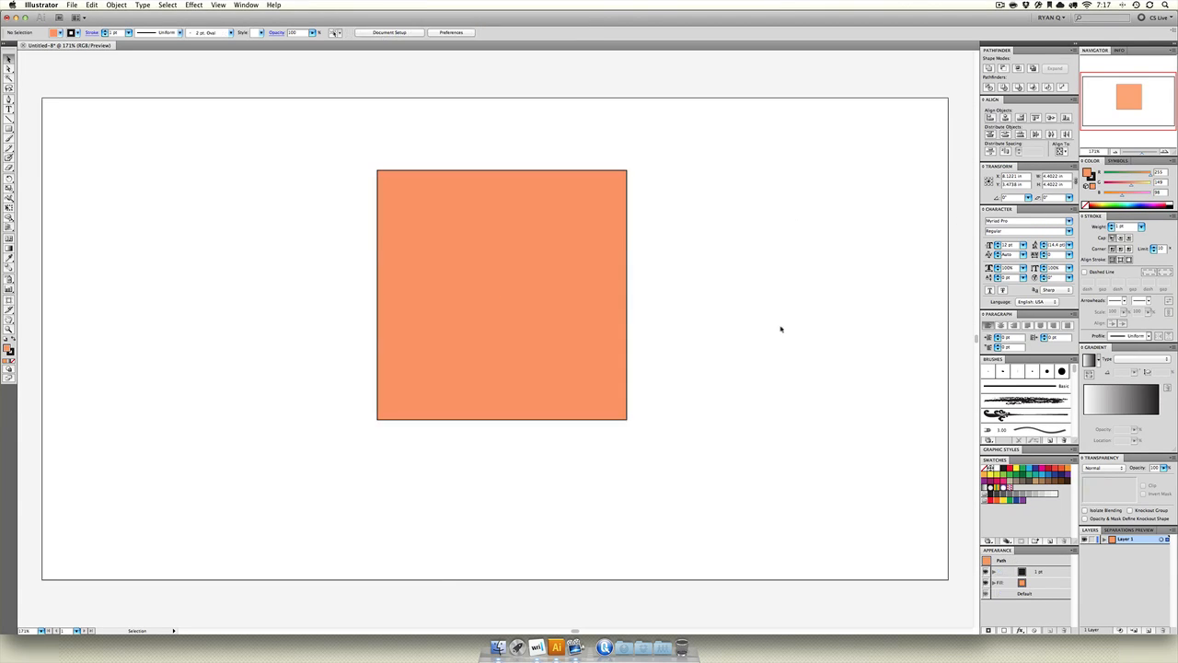
- Give the orange square a dark red stroke with a weight of 20 pt
{"action": "left_click", "coordinate": [533, 334]}
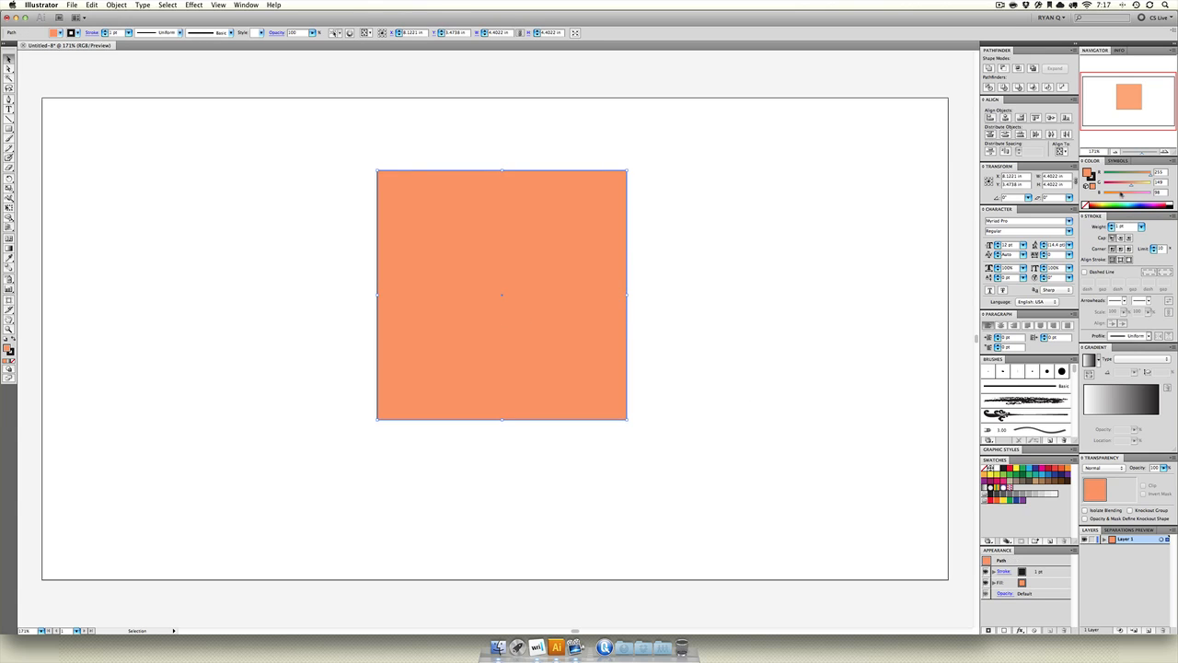
{"action": "left_click", "coordinate": [1092, 184]}
{"action": "left_click", "coordinate": [1125, 174]}
{"action": "left_click", "coordinate": [1142, 226]}
{"action": "left_click", "coordinate": [1131, 350]}
{"action": "left_click", "coordinate": [807, 236]}
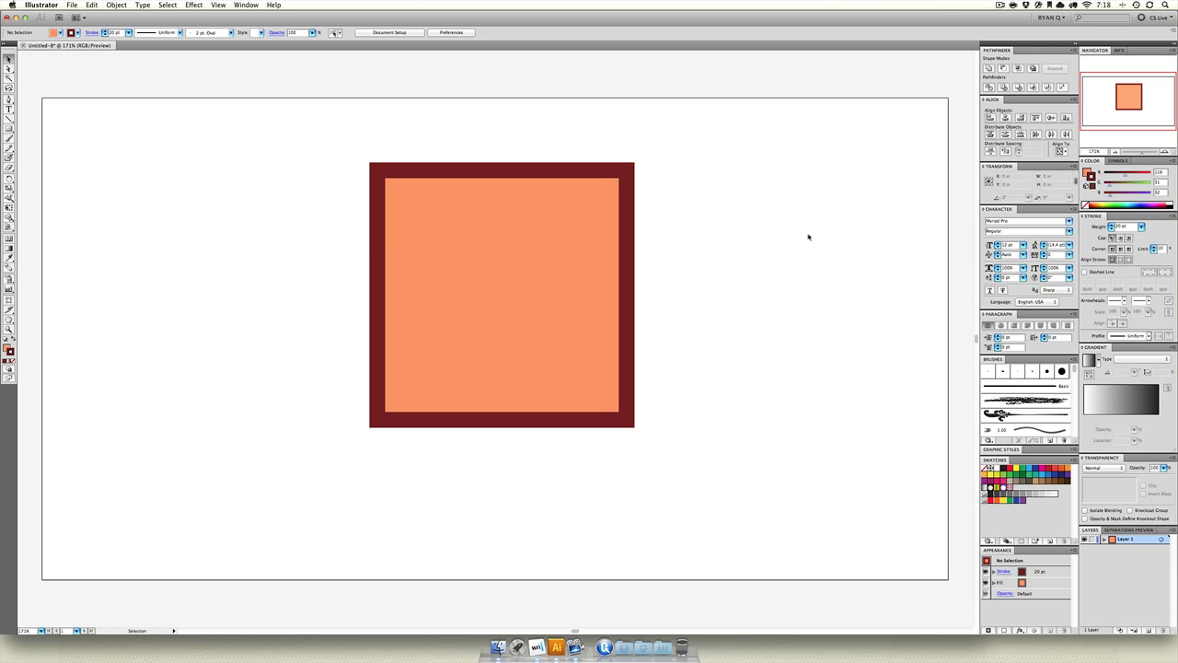
- Try the Convert to Shape Rounded Rectangle effect on the square and undo it
{"action": "left_click", "coordinate": [467, 268]}
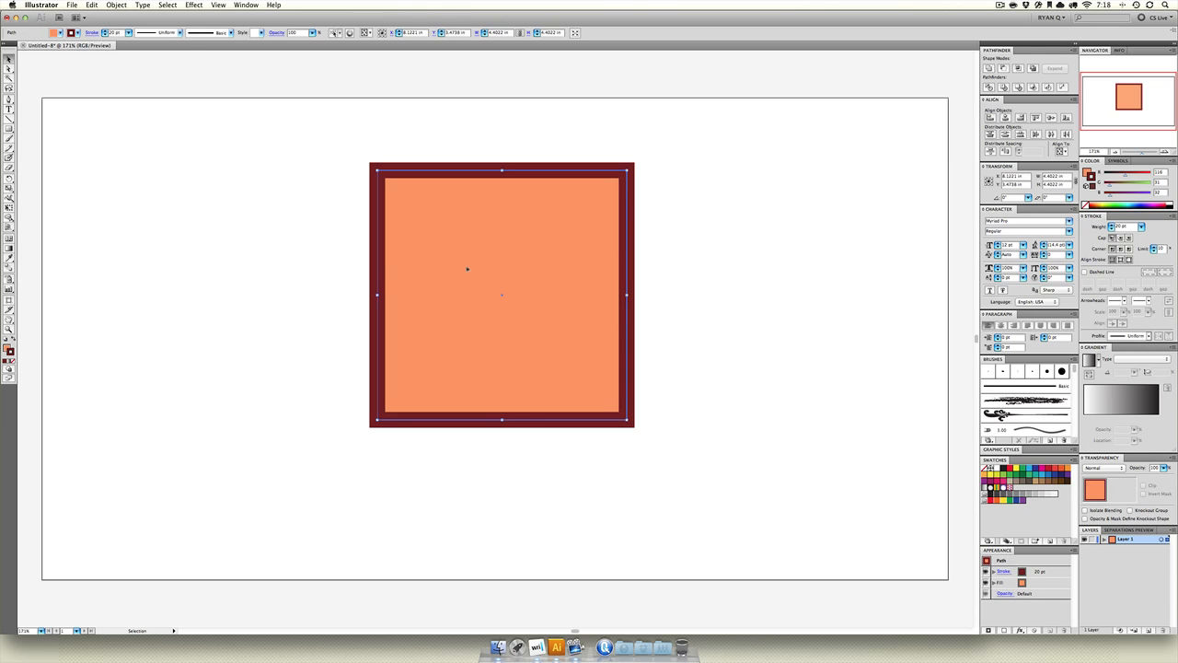
{"action": "left_click", "coordinate": [195, 6]}
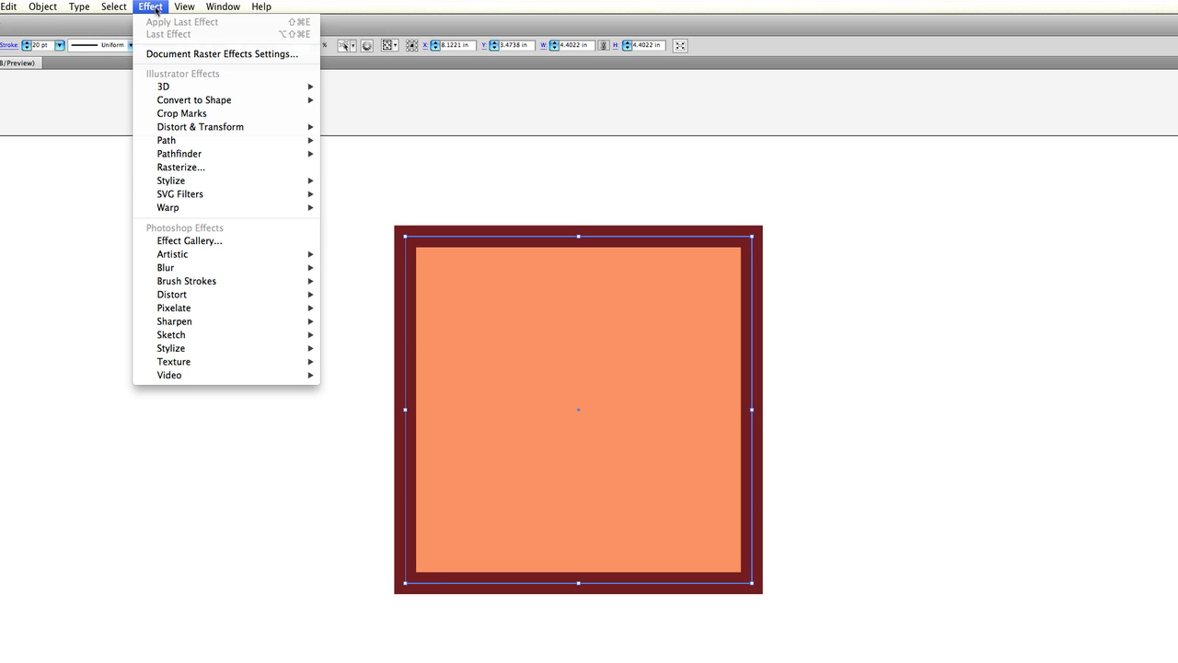
{"action": "mouse_move", "coordinate": [244, 105]}
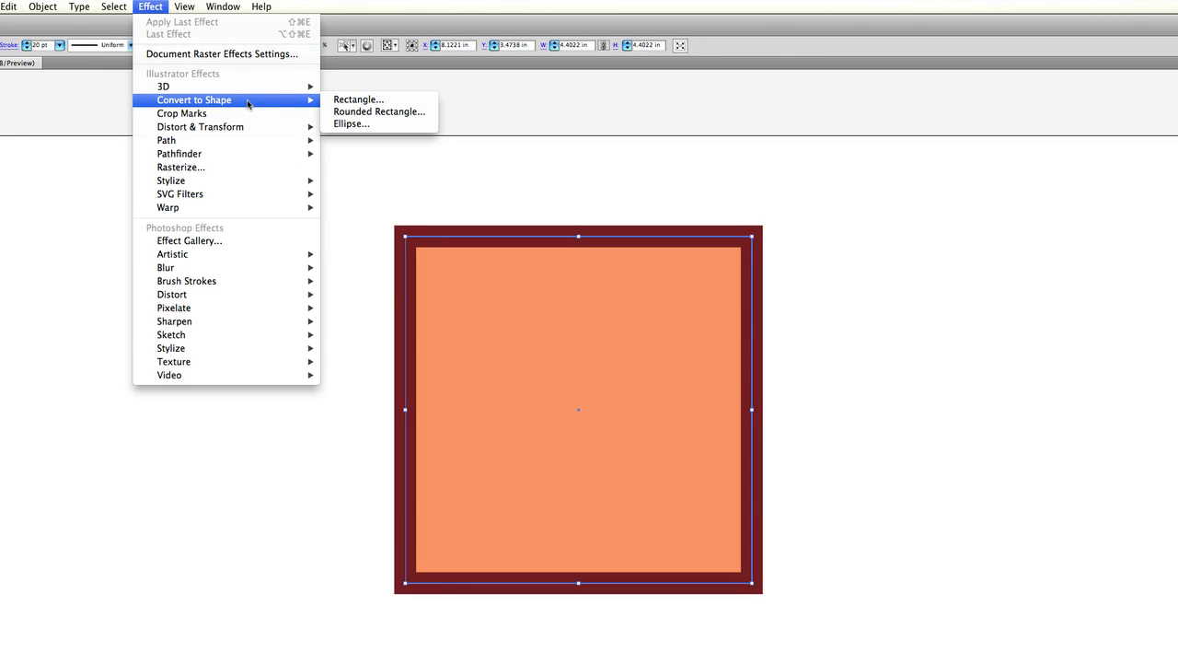
{"action": "left_click", "coordinate": [373, 112]}
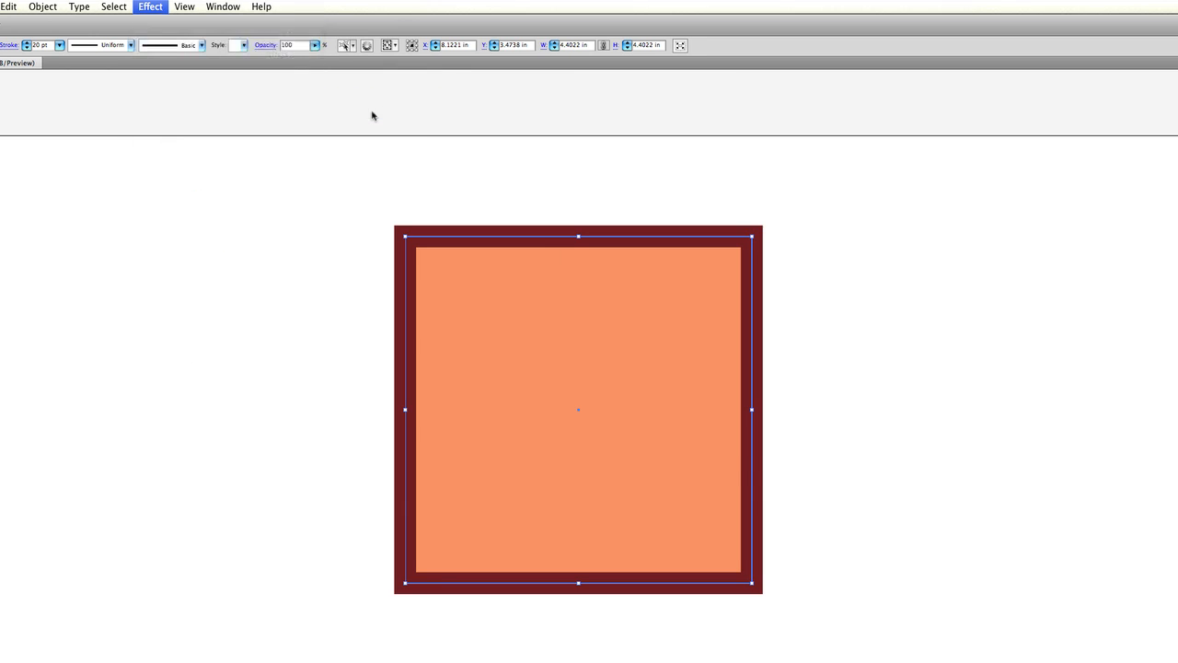
{"action": "left_click", "coordinate": [795, 271]}
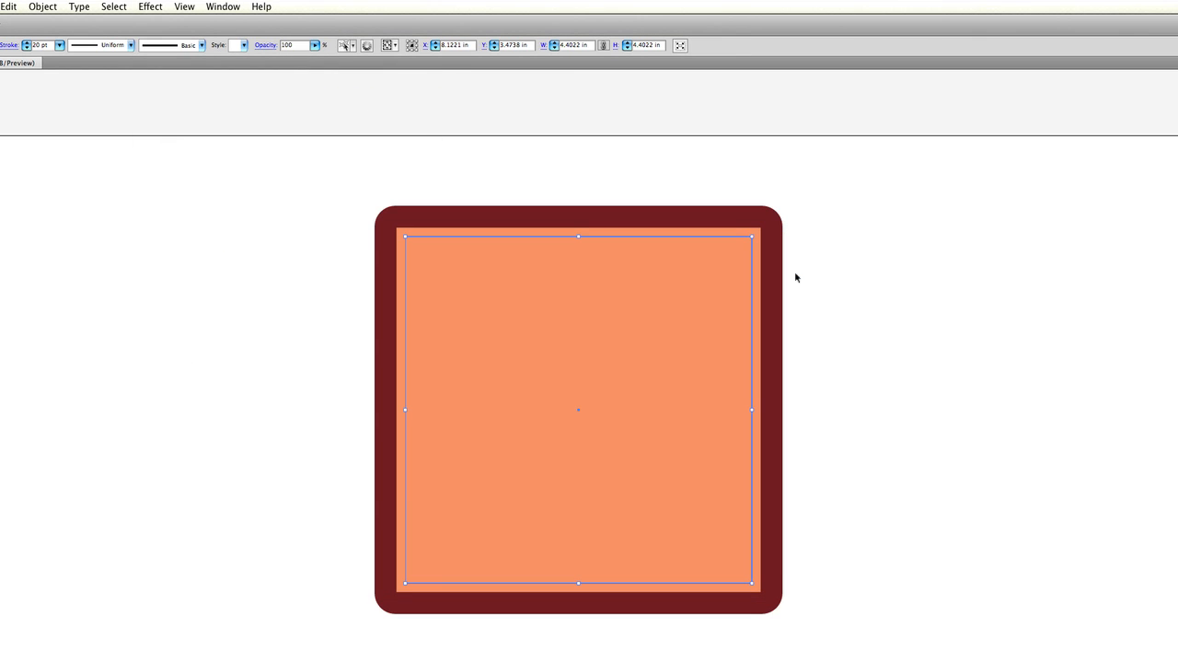
{"action": "key", "text": "super+z"}
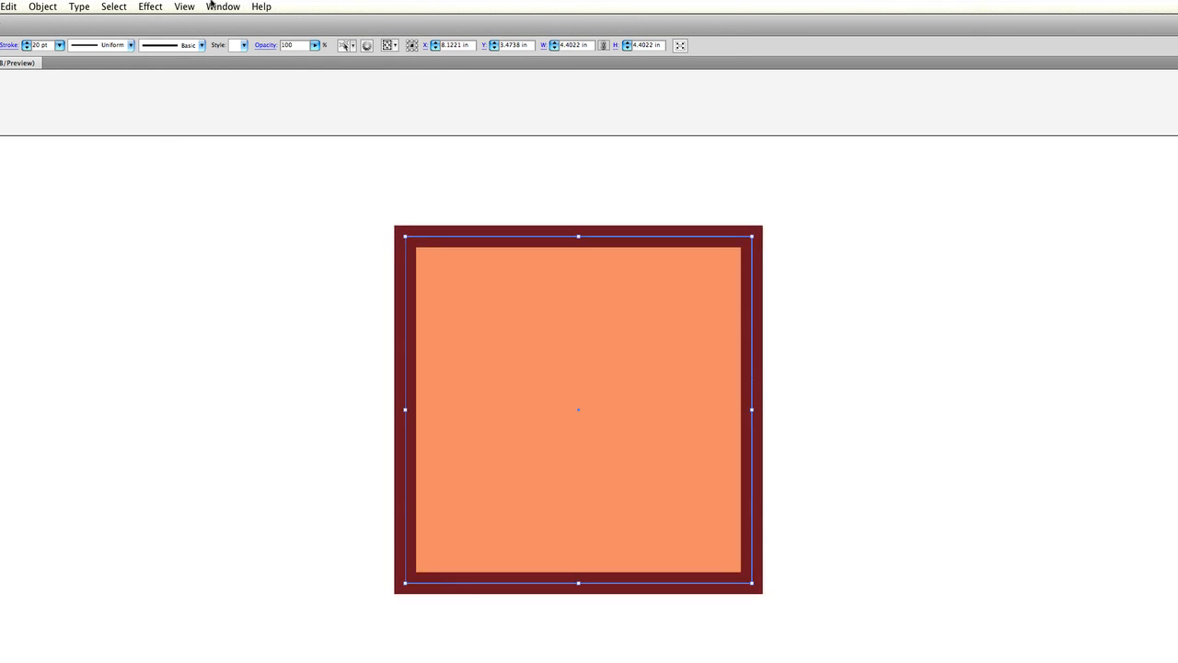
- Apply a Free Distort effect to the square, pulling its lower-left corner outward and its upper-left corner inward
{"action": "left_click", "coordinate": [150, 7]}
{"action": "mouse_move", "coordinate": [230, 139]}
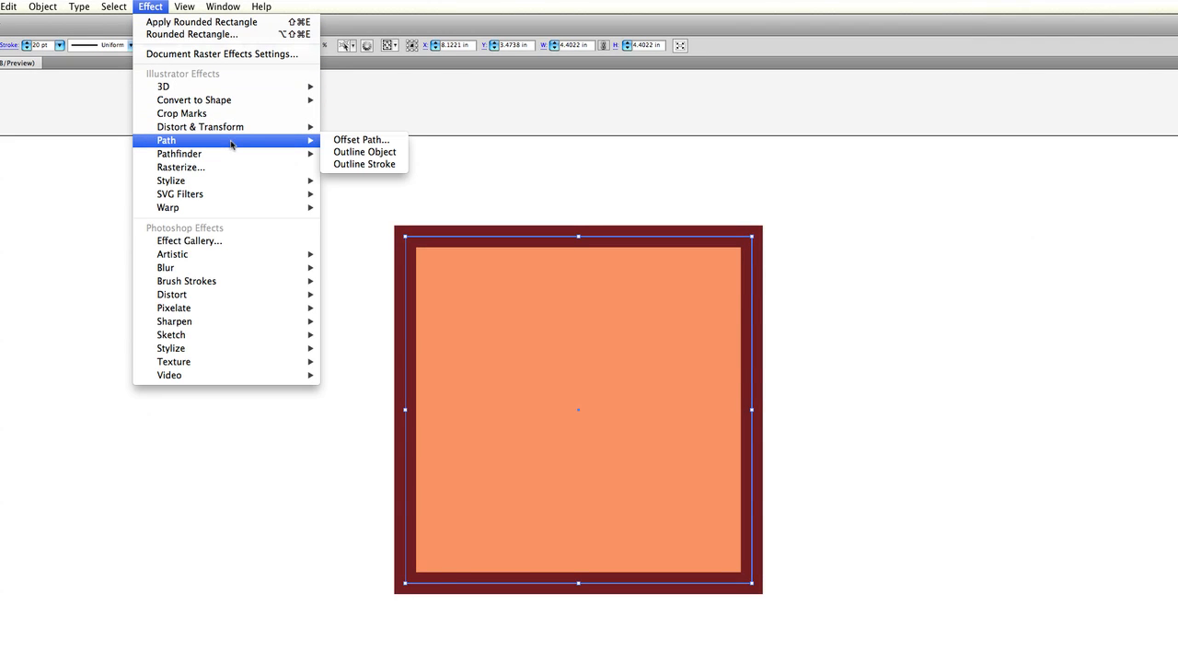
{"action": "mouse_move", "coordinate": [261, 128]}
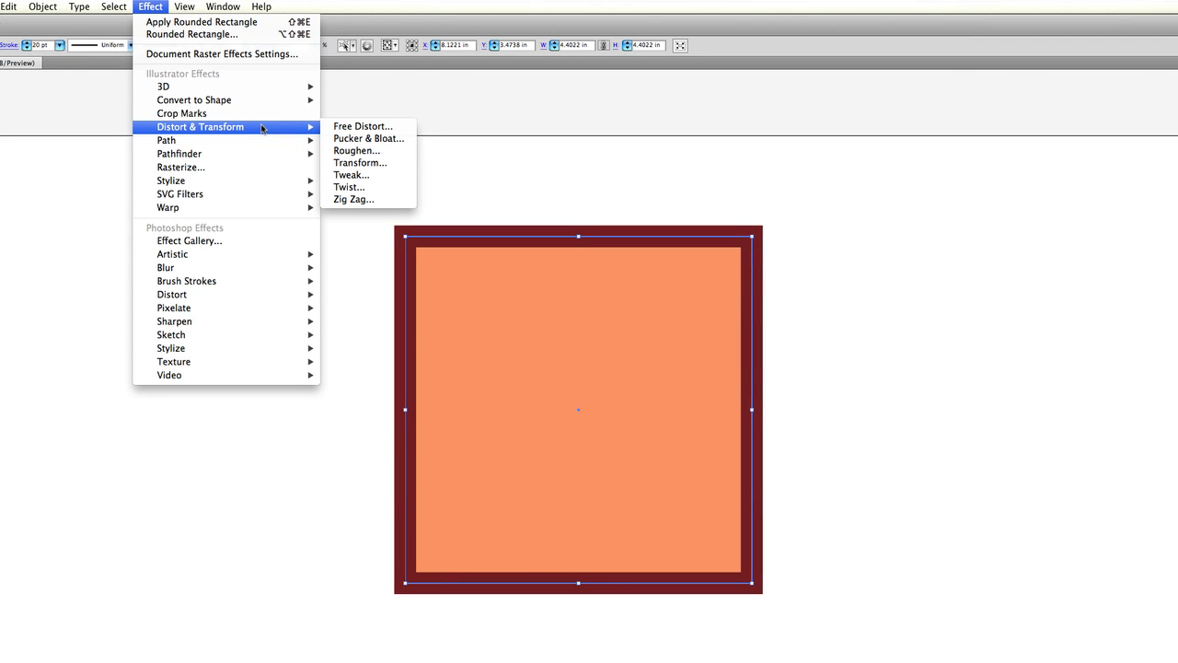
{"action": "left_click", "coordinate": [359, 126]}
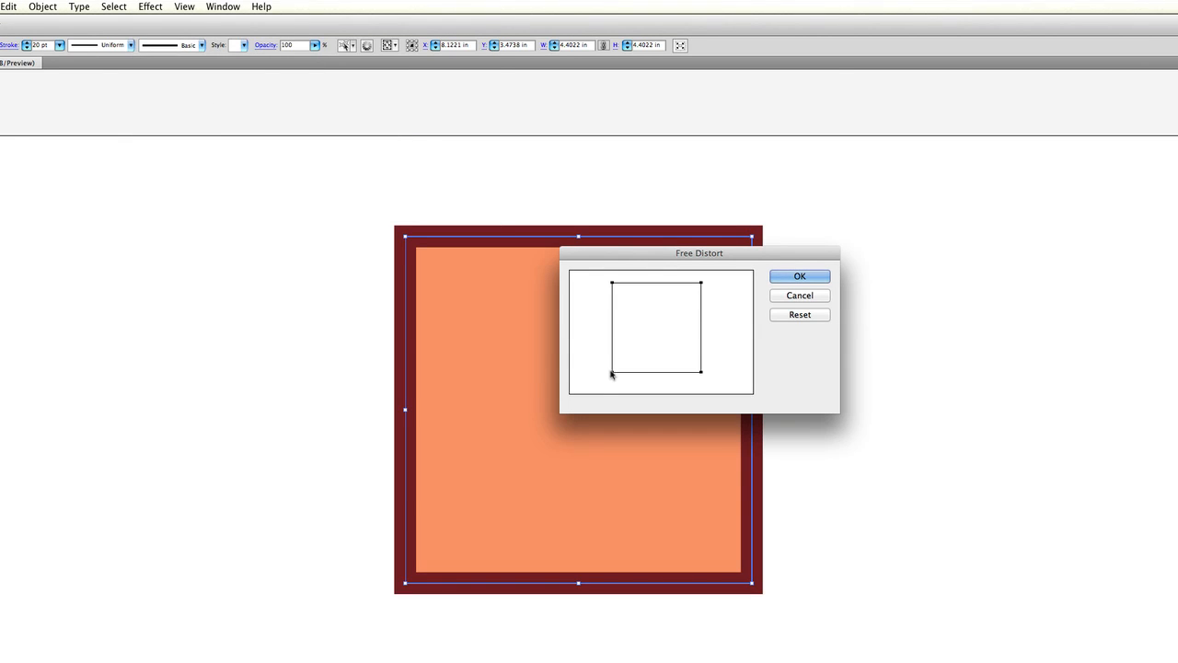
{"action": "mouse_move", "coordinate": [611, 373]}
{"action": "left_mouse_down"}
{"action": "mouse_move", "coordinate": [567, 389]}
{"action": "mouse_move", "coordinate": [593, 388]}
{"action": "left_mouse_up"}
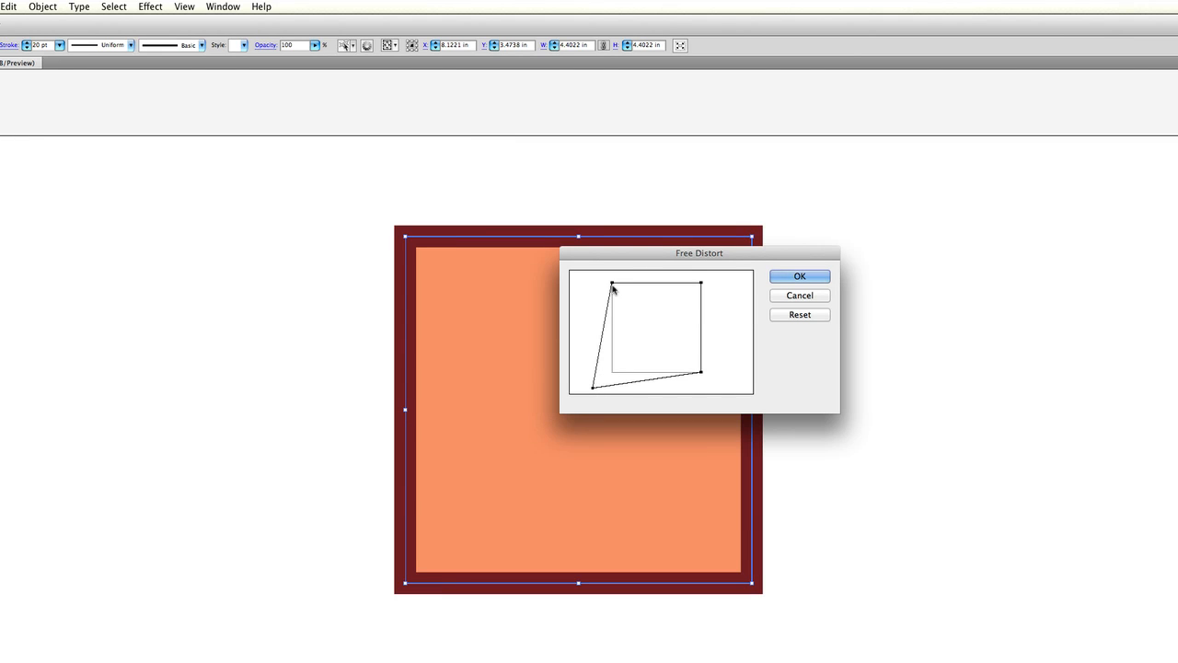
{"action": "left_click_drag", "start_coordinate": [613, 285], "coordinate": [641, 316]}
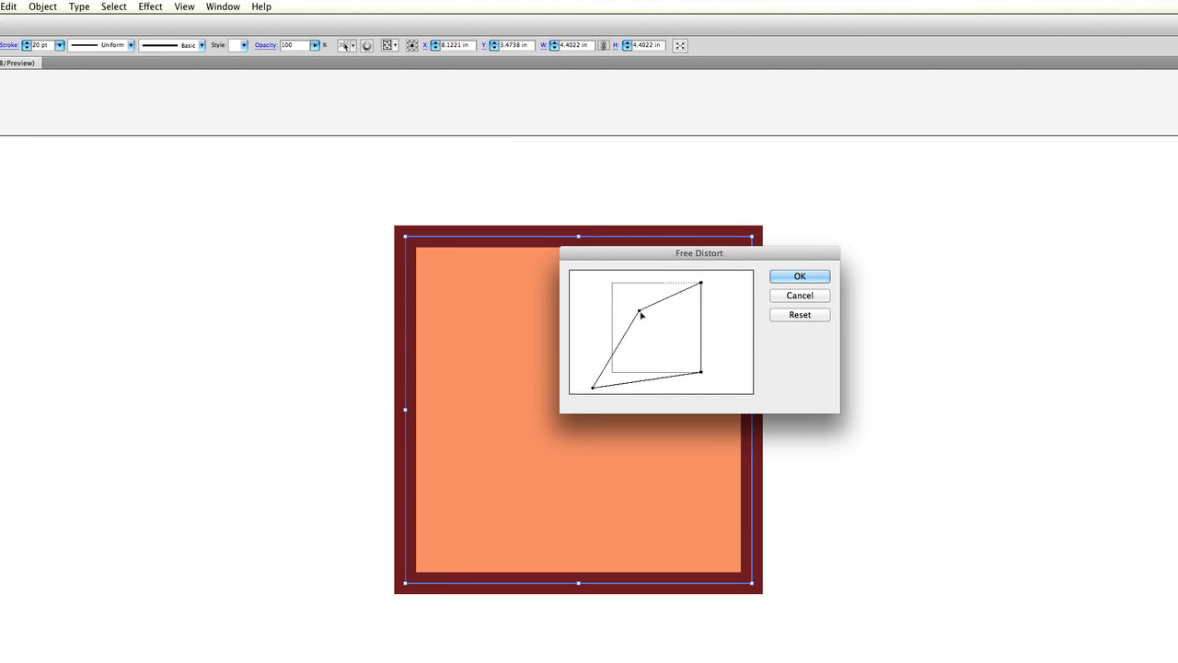
{"action": "left_click", "coordinate": [797, 276]}
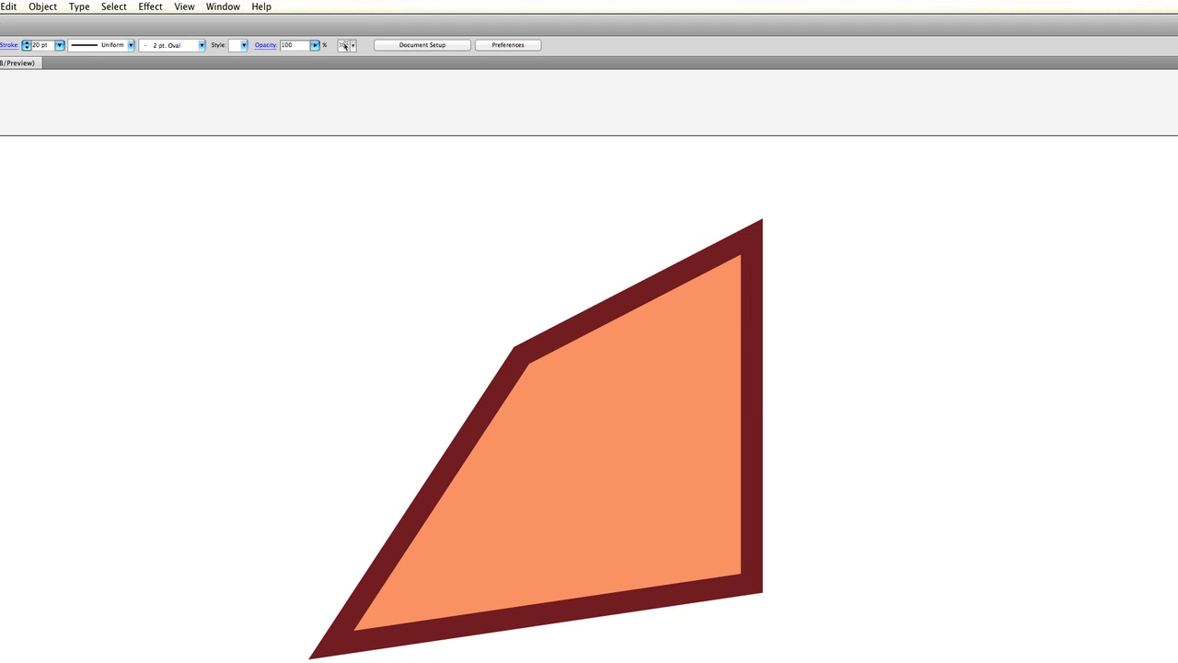
- Float the Appearance panel beside the artwork and enlarge it to show all the shape's attributes
{"action": "left_click_drag", "start_coordinate": [1058, 661], "coordinate": [960, 277]}
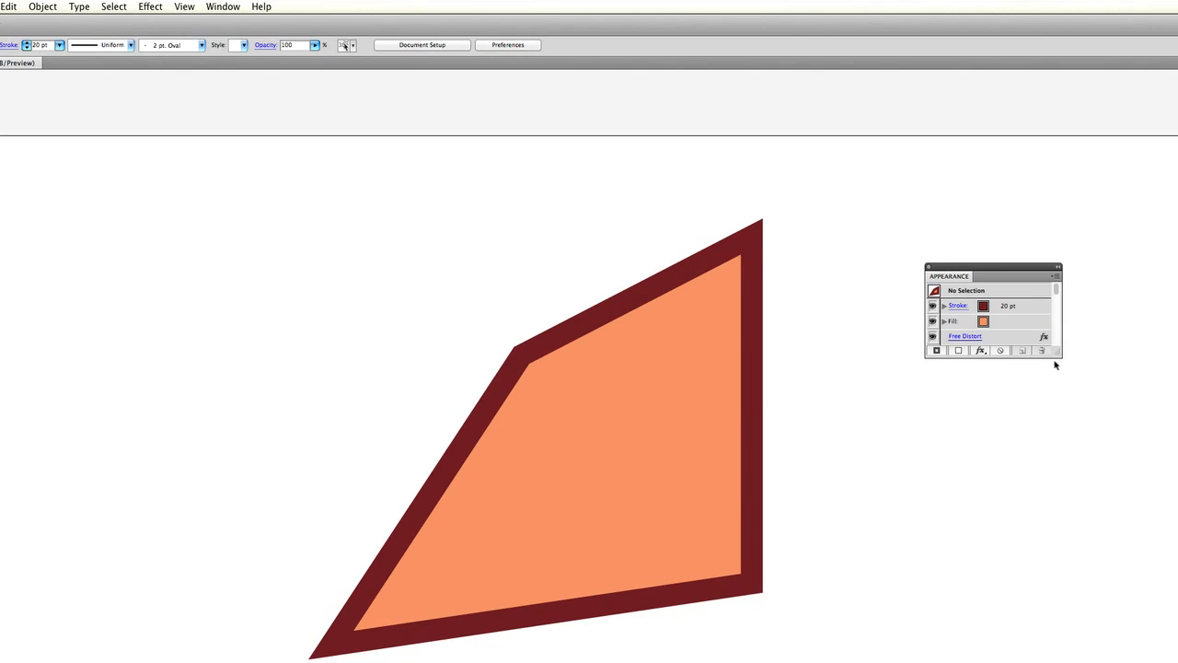
{"action": "left_click_drag", "start_coordinate": [1059, 357], "coordinate": [1080, 460]}
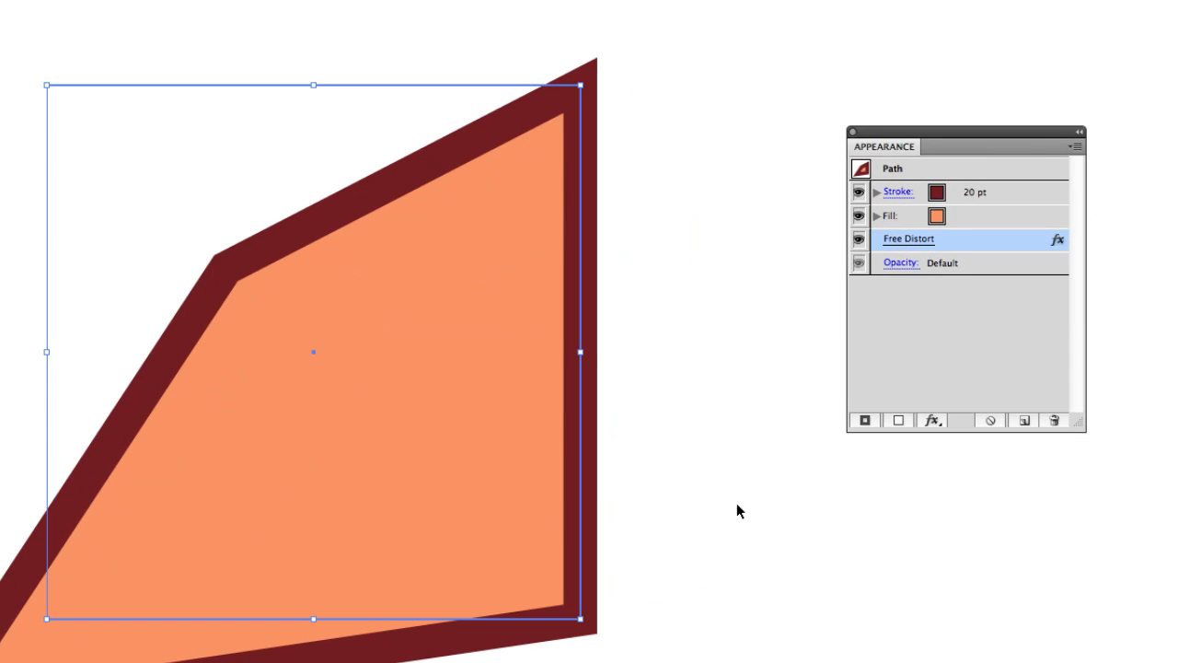
- Edit the shape's Free Distort effect so its upper-left corner extends outward beyond the original square
{"action": "double_click", "coordinate": [992, 241]}
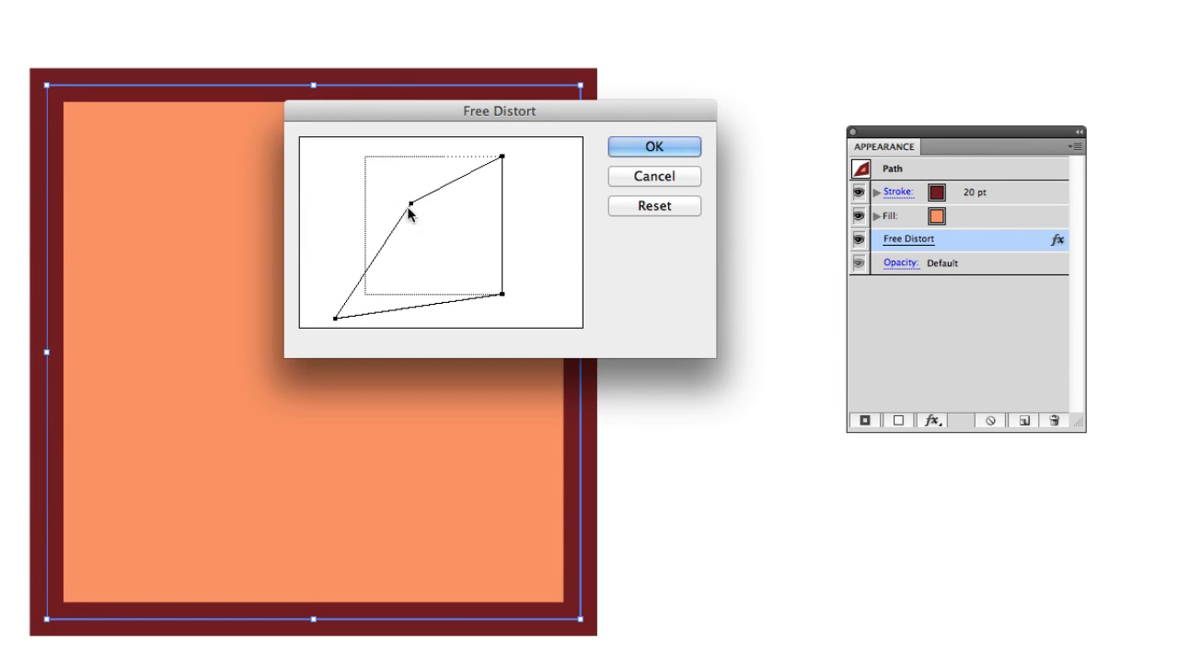
{"action": "left_click_drag", "start_coordinate": [411, 202], "coordinate": [320, 143]}
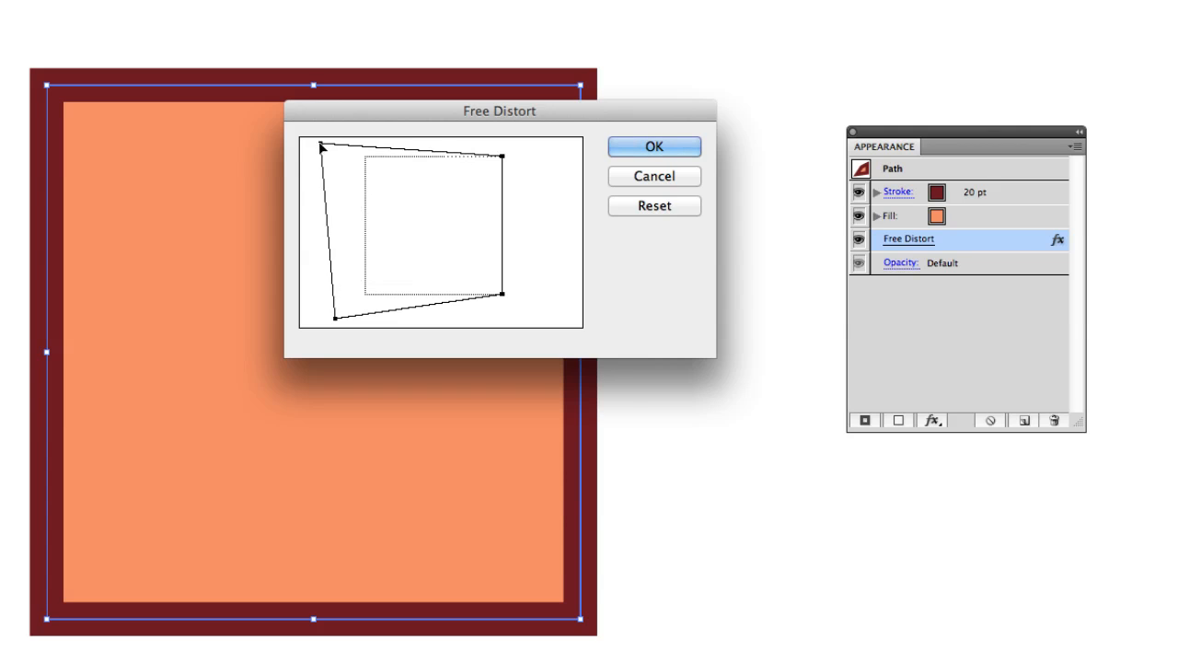
{"action": "left_click", "coordinate": [630, 148]}
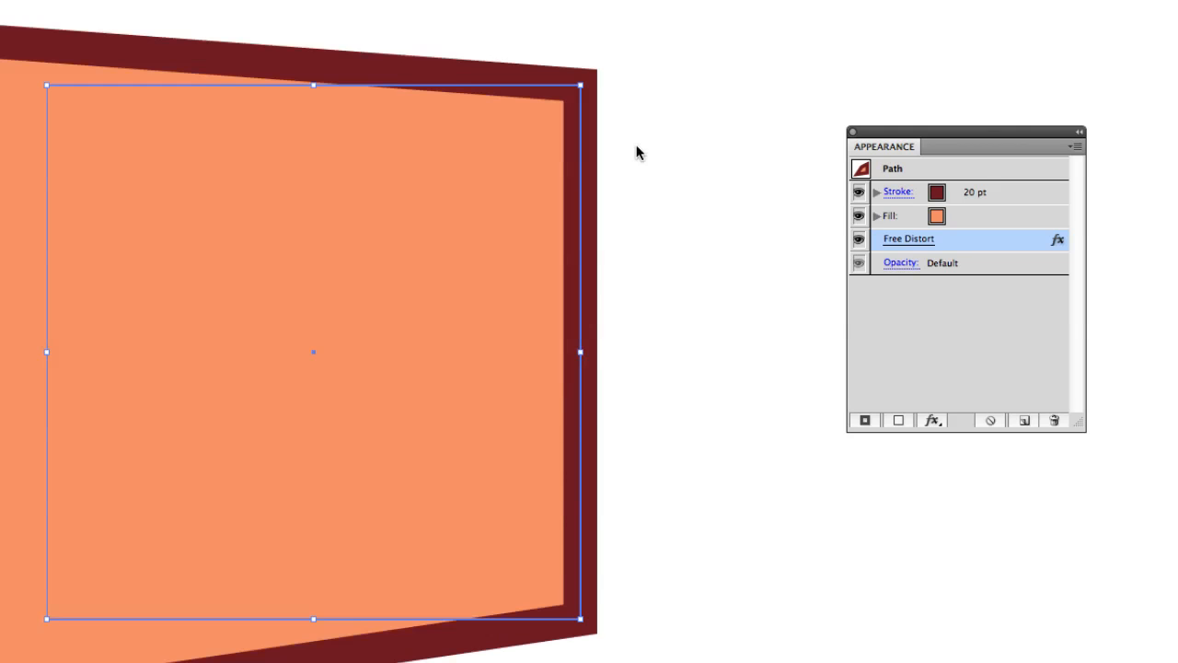
- Toggle the Free Distort effect's visibility repeatedly to compare the original and distorted shapes, leaving the effect on
{"action": "left_click", "coordinate": [858, 239]}
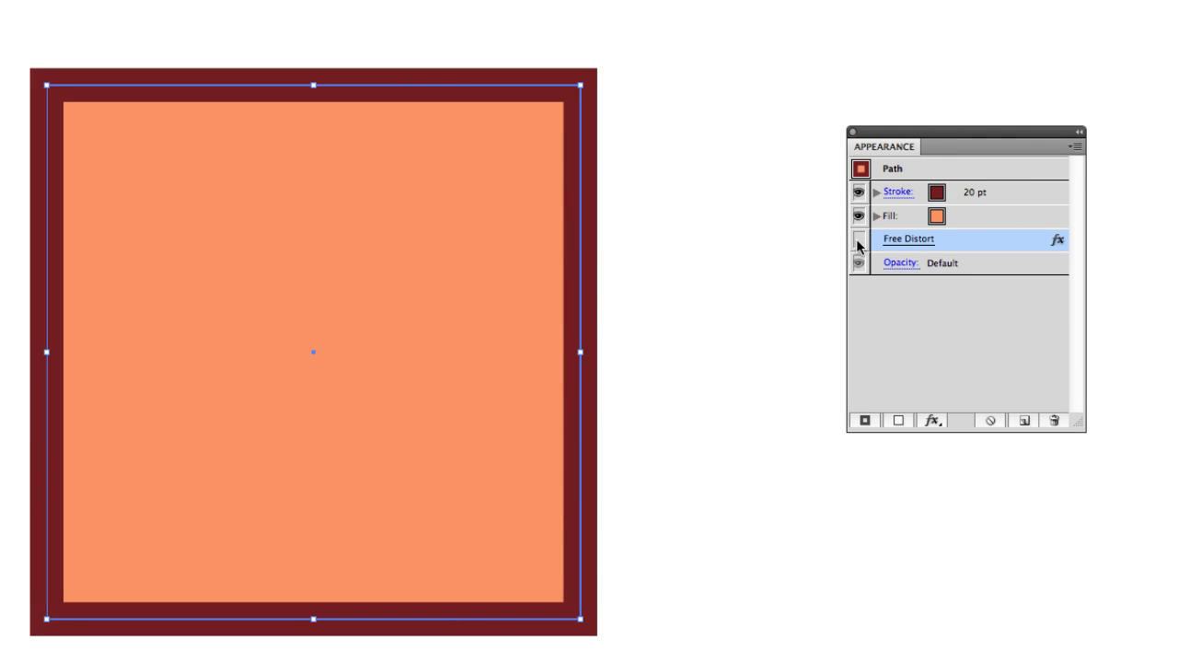
{"action": "left_click", "coordinate": [858, 239]}
{"action": "left_click", "coordinate": [858, 239]}
{"action": "left_click", "coordinate": [858, 240]}
{"action": "left_click", "coordinate": [858, 240]}
{"action": "left_click", "coordinate": [858, 239]}
{"action": "left_click", "coordinate": [858, 239]}
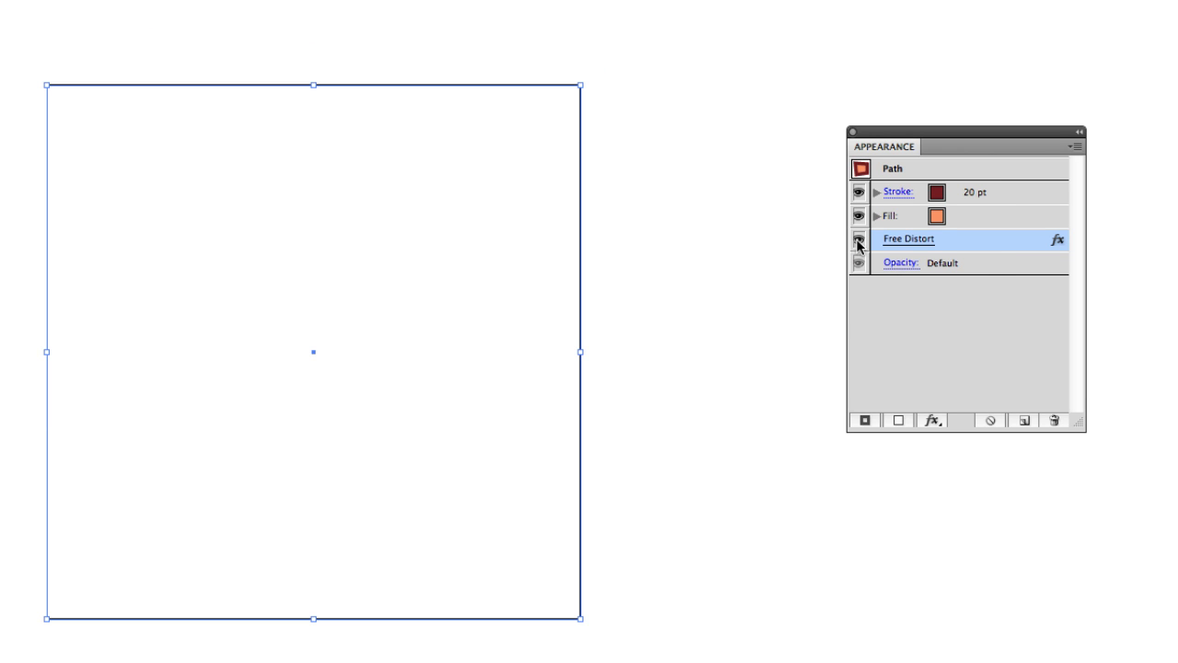
{"action": "left_click", "coordinate": [858, 241]}
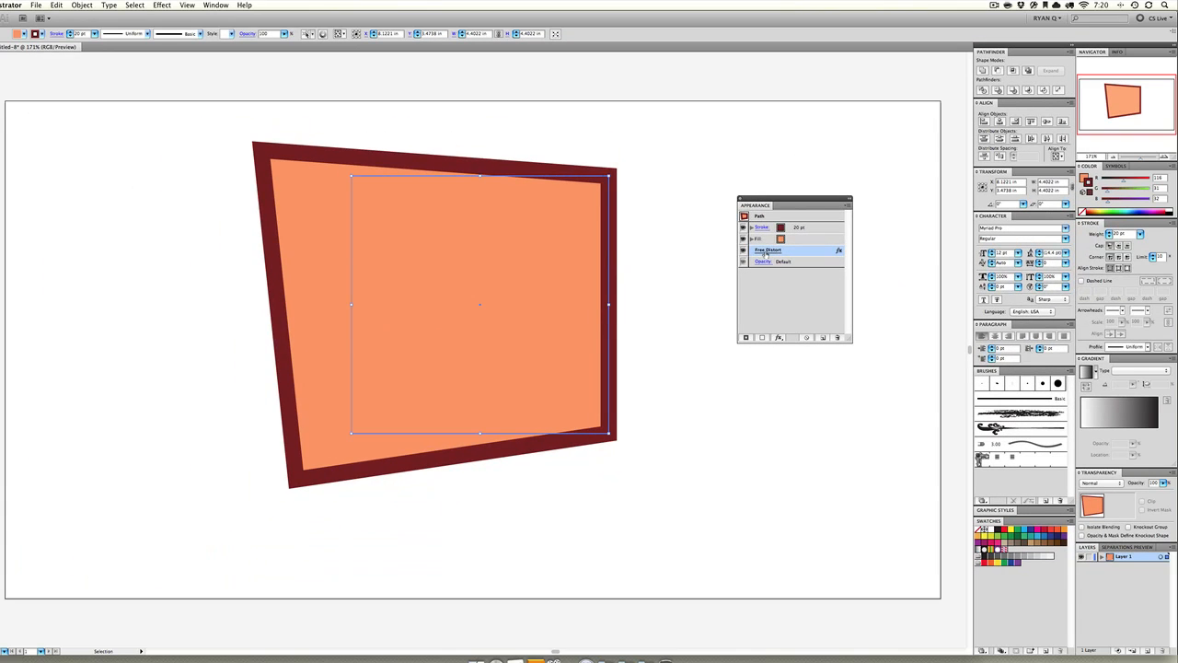
- Reset the Free Distort corners and delete the effect from the square's appearance
{"action": "double_click", "coordinate": [909, 239]}
{"action": "left_click", "coordinate": [657, 234]}
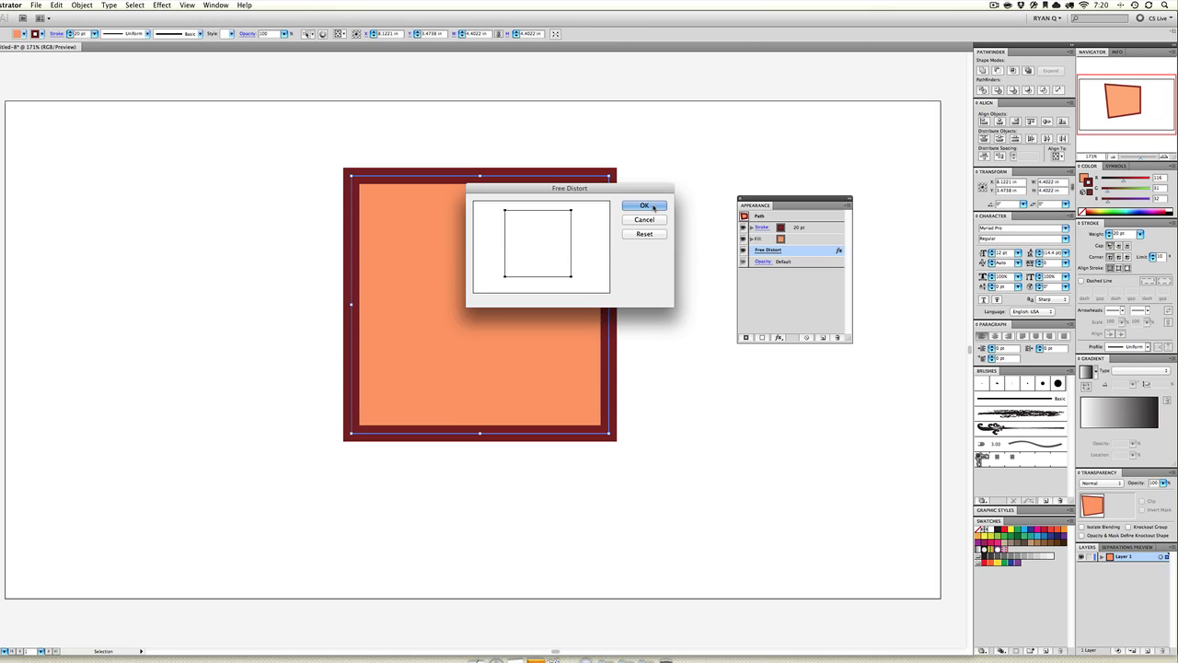
{"action": "left_click", "coordinate": [655, 206]}
{"action": "left_click_drag", "start_coordinate": [817, 255], "coordinate": [834, 337]}
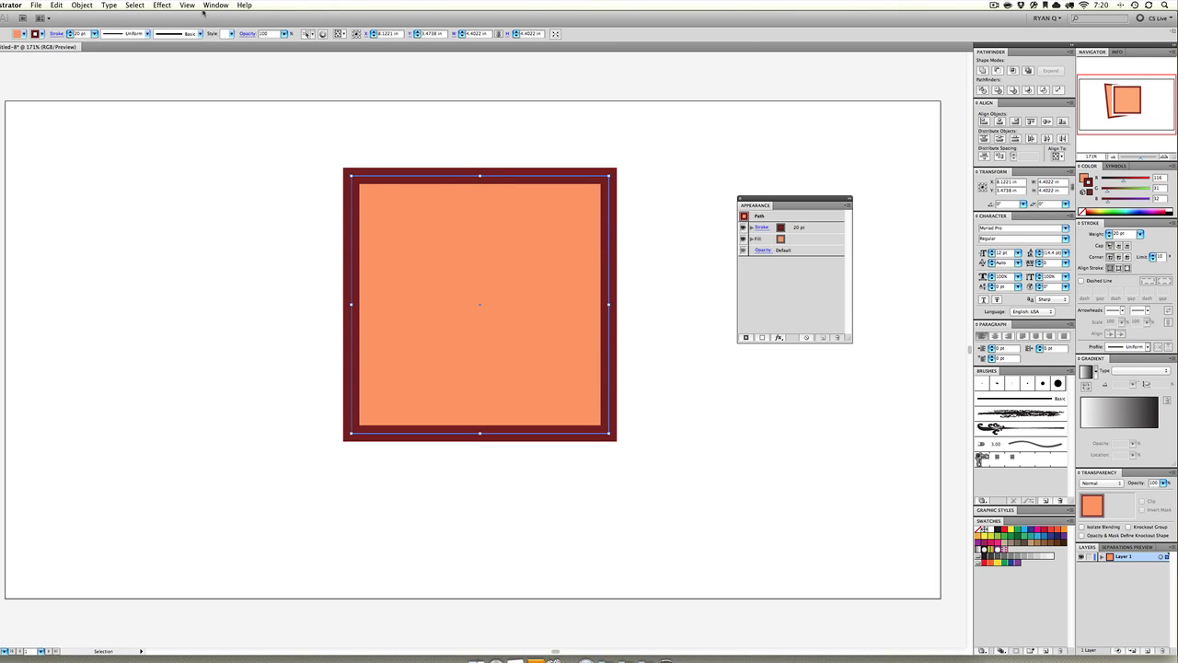
- Preview the Pucker & Bloat effect on the square with a bloat of 72% and discard it
{"action": "left_click", "coordinate": [166, 7]}
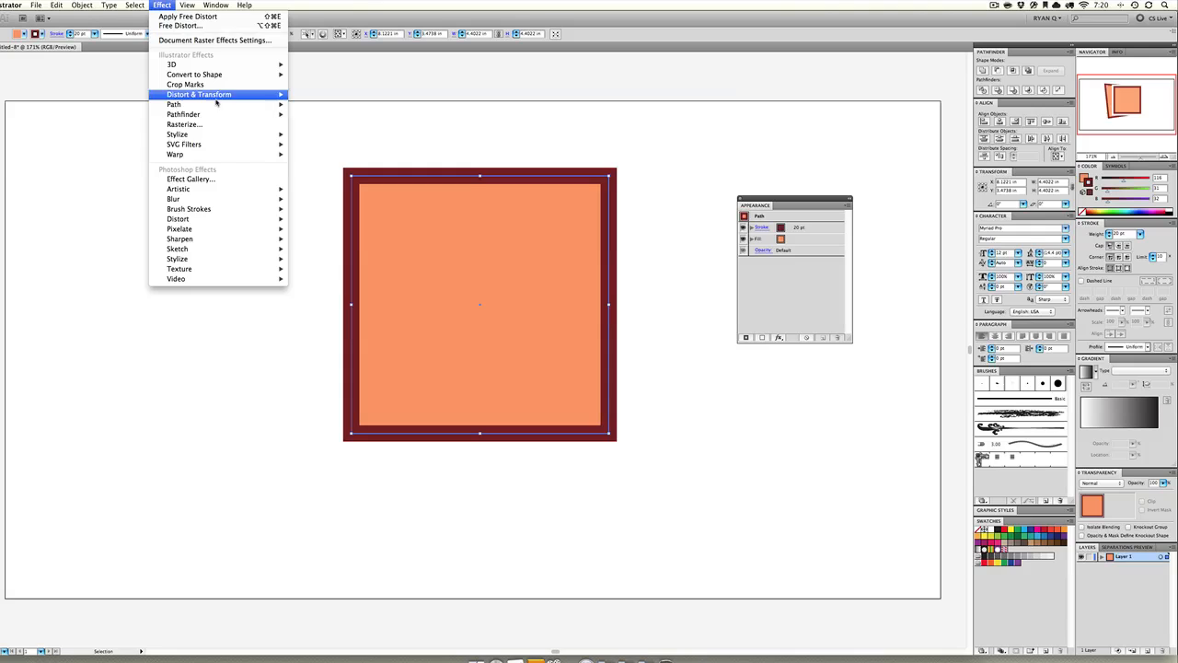
{"action": "mouse_move", "coordinate": [225, 95]}
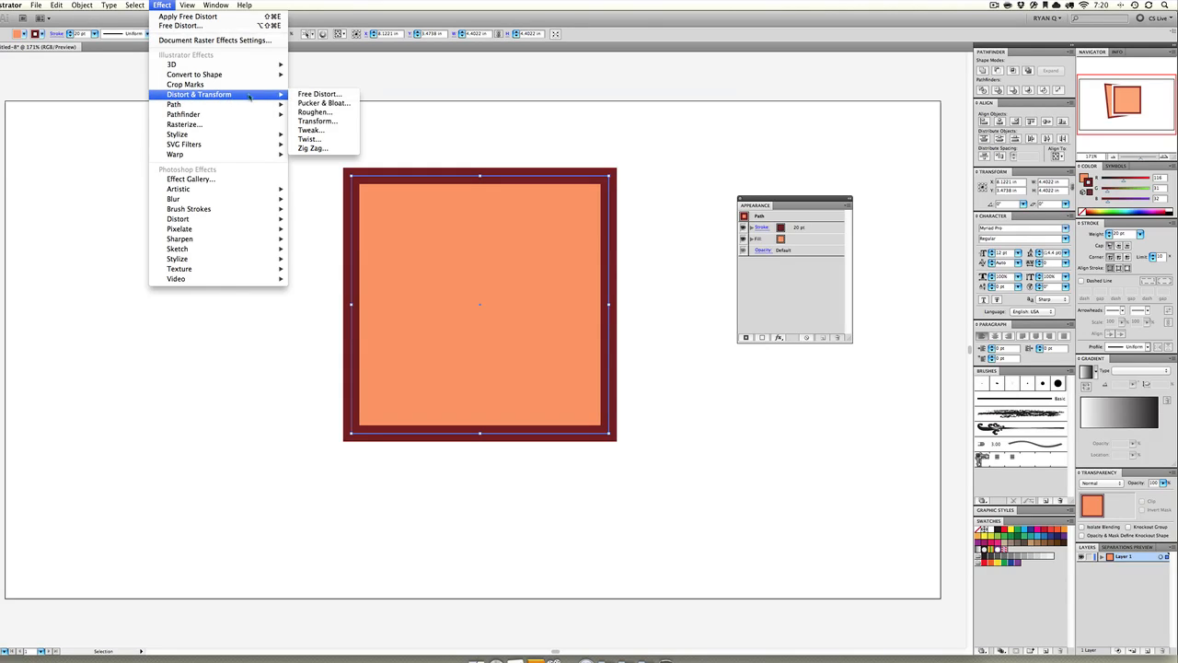
{"action": "left_click", "coordinate": [340, 104]}
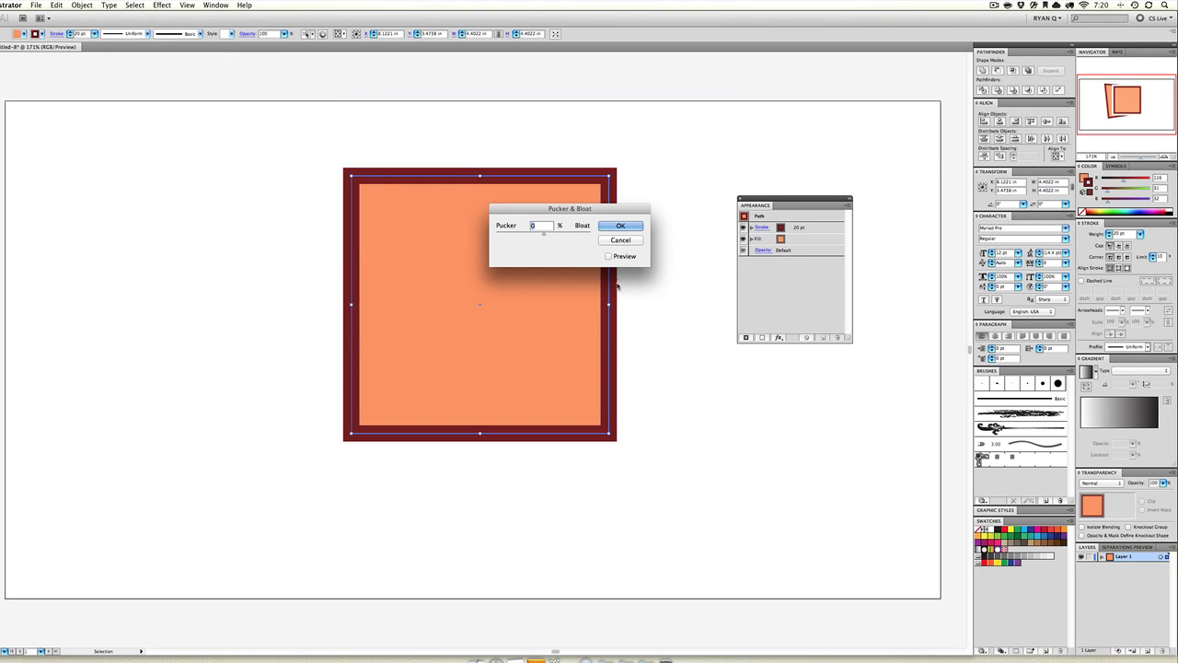
{"action": "left_click", "coordinate": [609, 256]}
{"action": "mouse_move", "coordinate": [544, 235]}
{"action": "left_mouse_down"}
{"action": "mouse_move", "coordinate": [582, 233]}
{"action": "mouse_move", "coordinate": [527, 235]}
{"action": "mouse_move", "coordinate": [560, 236]}
{"action": "left_mouse_up"}
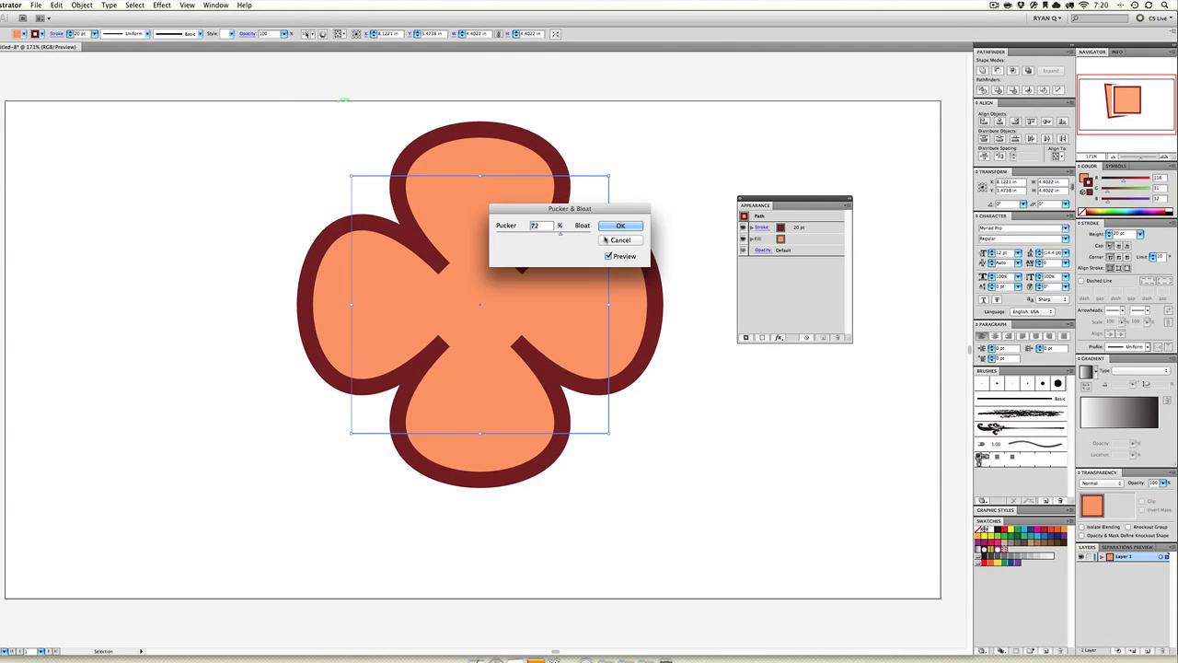
{"action": "left_click", "coordinate": [617, 240]}
- Preview the Roughen effect on the square, try a larger size and the Absolute option, and discard the effect
{"action": "left_click", "coordinate": [162, 5]}
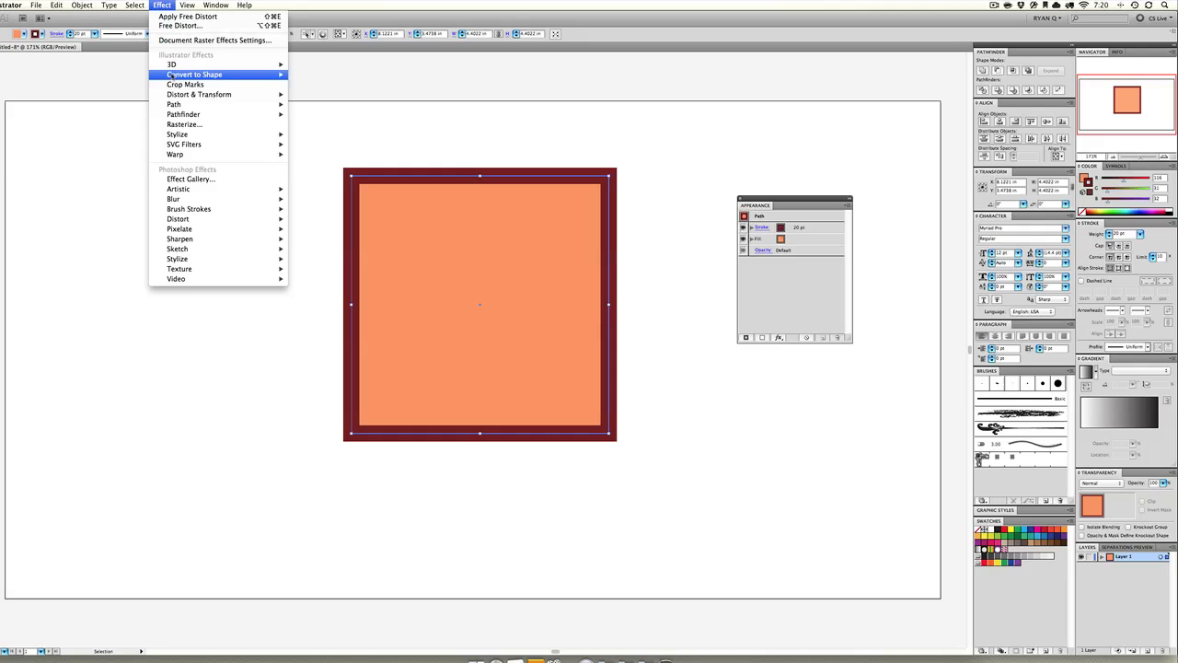
{"action": "mouse_move", "coordinate": [262, 94]}
{"action": "left_click", "coordinate": [313, 112]}
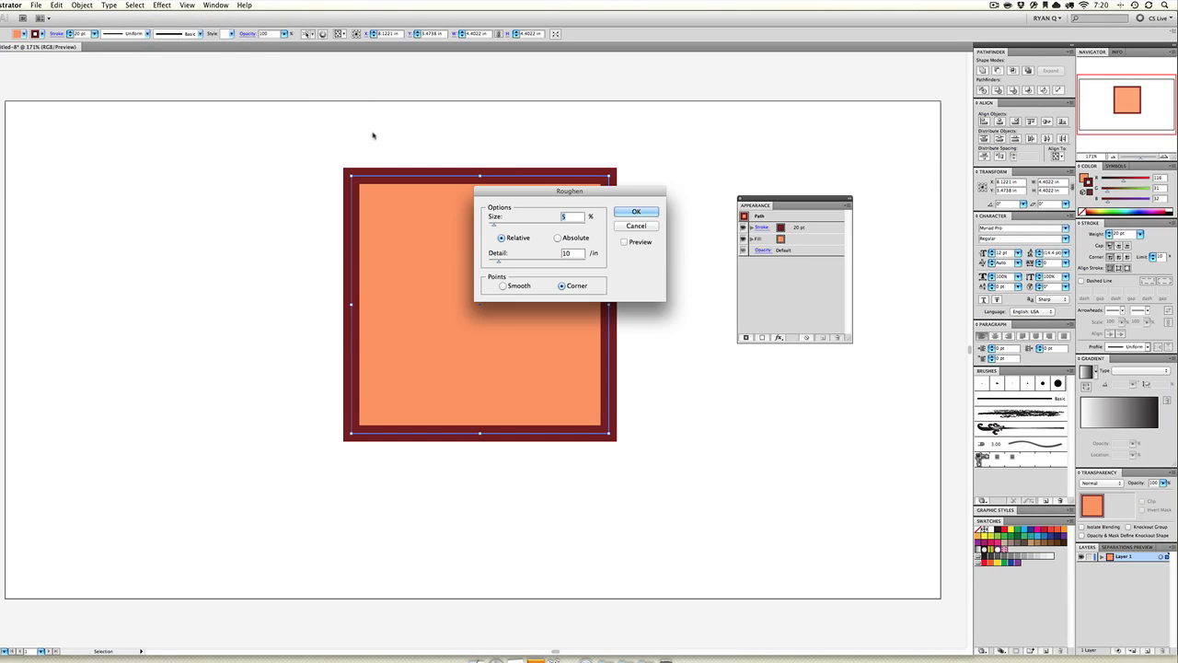
{"action": "left_click", "coordinate": [623, 241]}
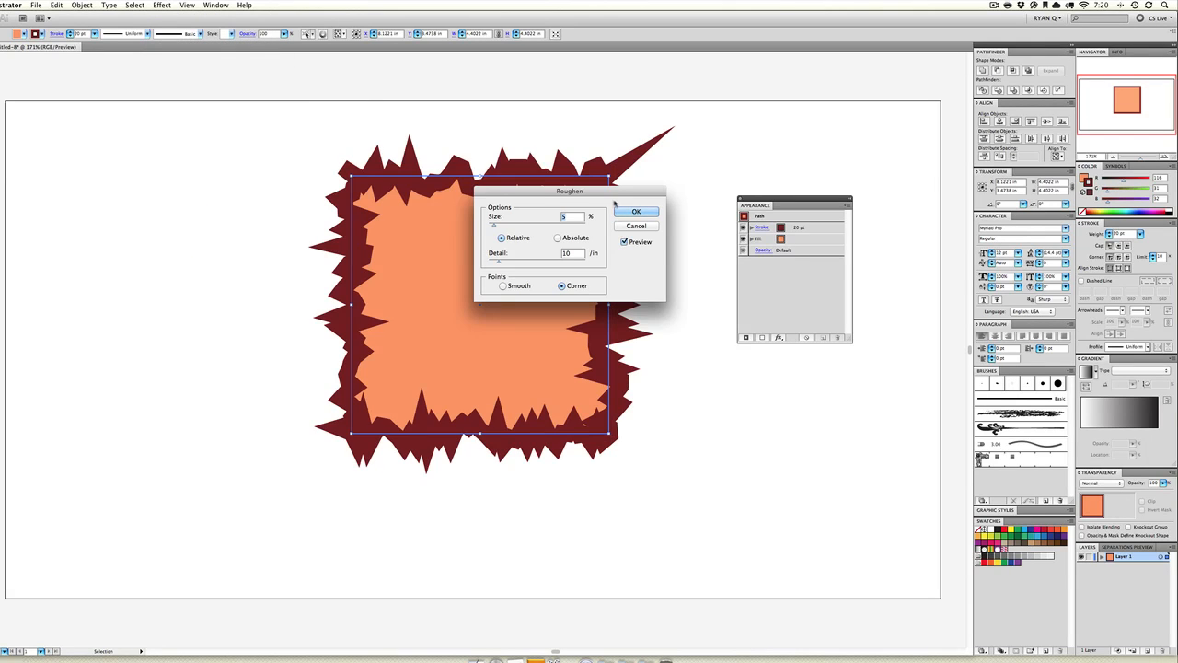
{"action": "left_click_drag", "start_coordinate": [541, 194], "coordinate": [98, 190]}
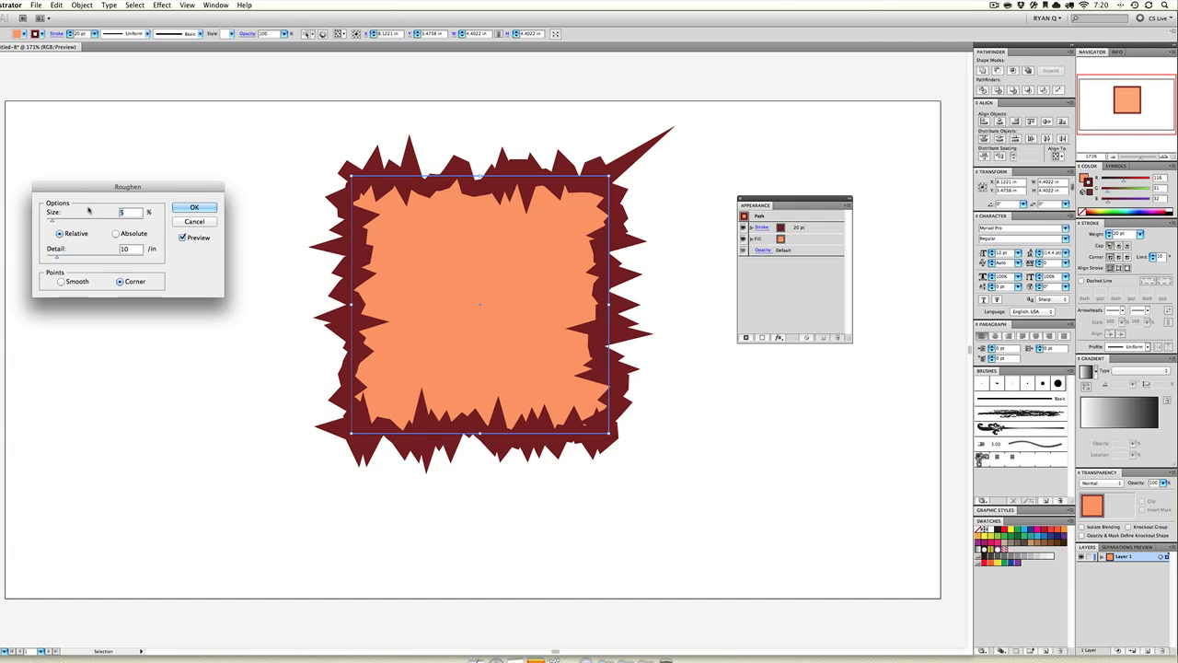
{"action": "mouse_move", "coordinate": [52, 221]}
{"action": "left_mouse_down"}
{"action": "mouse_move", "coordinate": [97, 223]}
{"action": "mouse_move", "coordinate": [61, 223]}
{"action": "mouse_move", "coordinate": [98, 256]}
{"action": "mouse_move", "coordinate": [86, 222]}
{"action": "mouse_move", "coordinate": [56, 223]}
{"action": "left_mouse_up"}
{"action": "left_click", "coordinate": [115, 234]}
{"action": "left_click", "coordinate": [194, 221]}
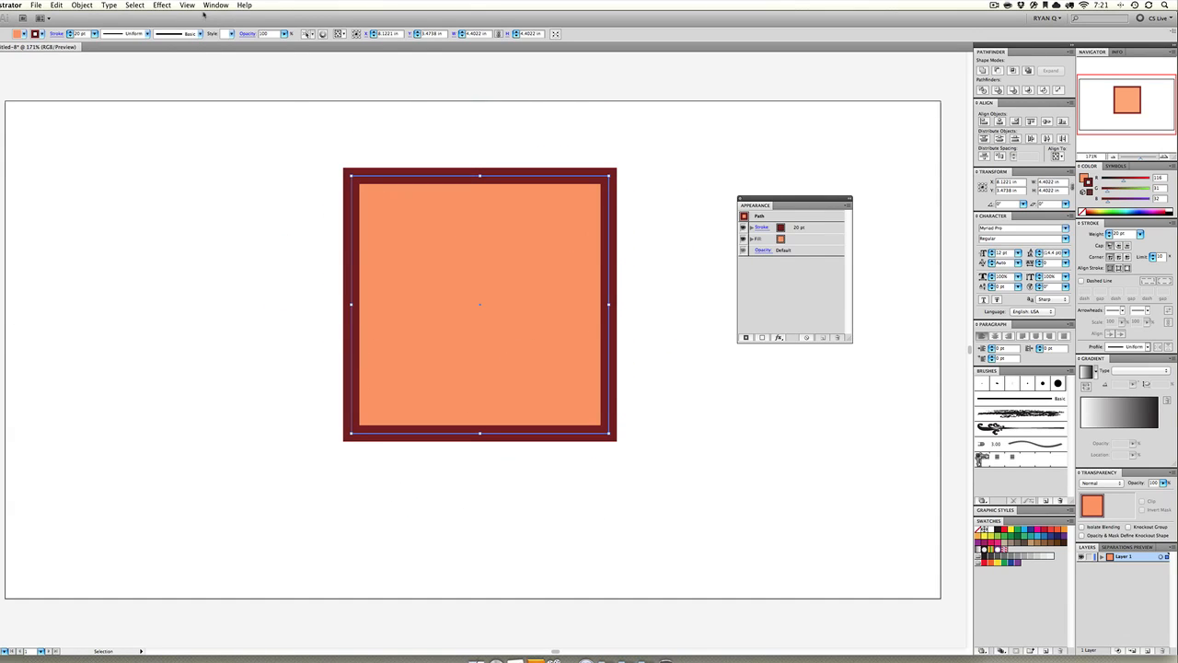
{"action": "left_click", "coordinate": [162, 5]}
{"action": "mouse_move", "coordinate": [198, 95]}
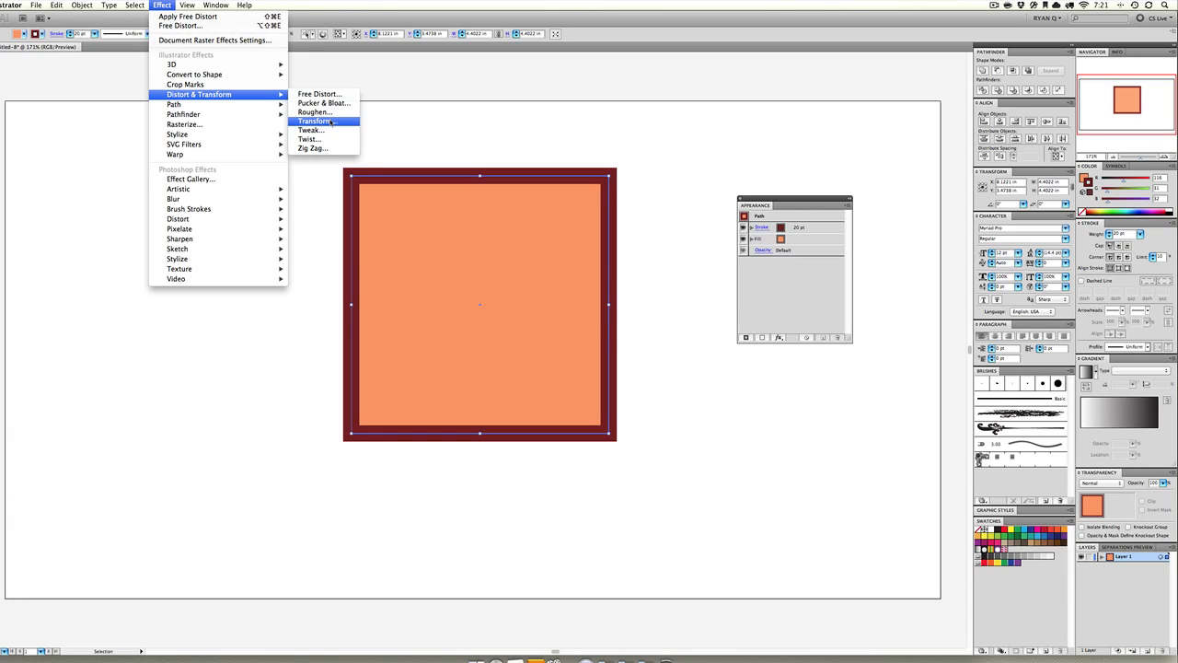
{"action": "left_click", "coordinate": [330, 122]}
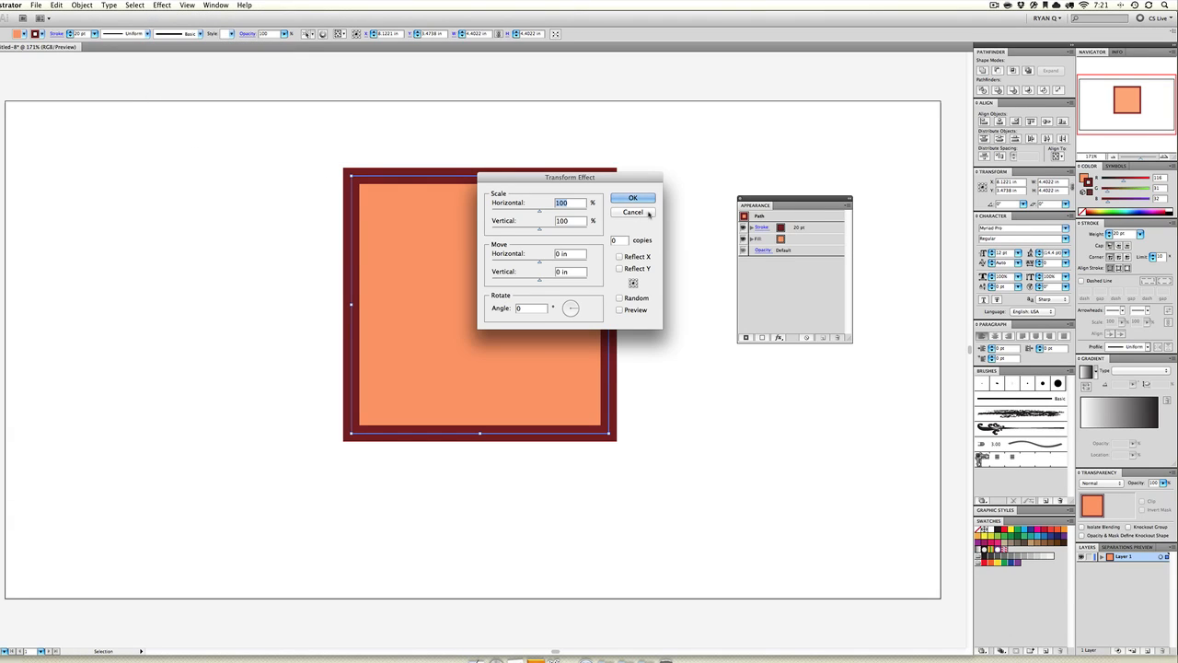
{"action": "left_click", "coordinate": [649, 214]}
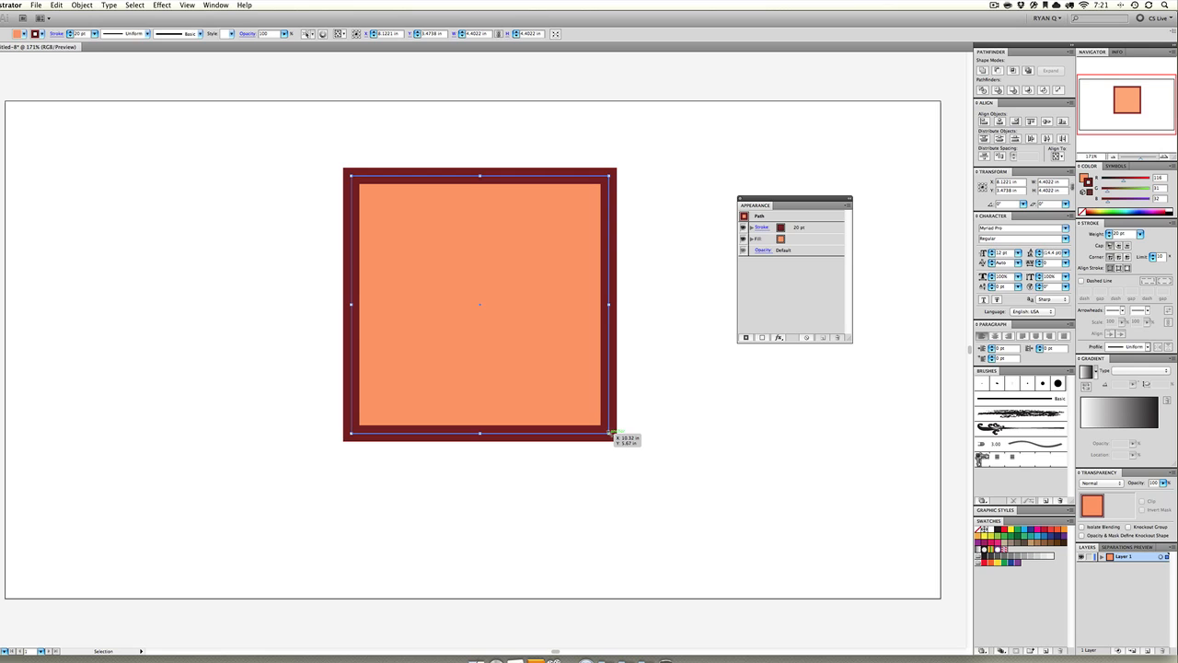
- Shrink the square to about 0.8 in wide and preview a Transform effect on it with a horizontal move of 1.25 in
{"action": "mouse_move", "coordinate": [611, 431]}
{"action": "left_mouse_down"}
{"action": "mouse_move", "coordinate": [414, 262]}
{"action": "mouse_move", "coordinate": [399, 224]}
{"action": "left_mouse_up"}
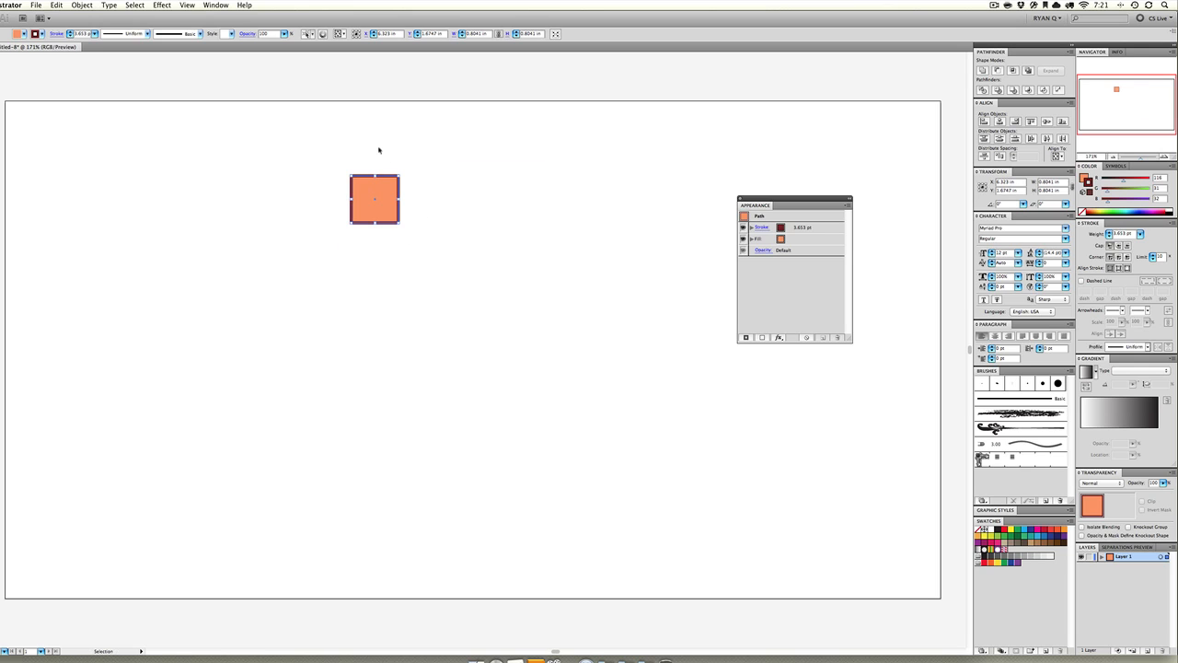
{"action": "left_click", "coordinate": [158, 5]}
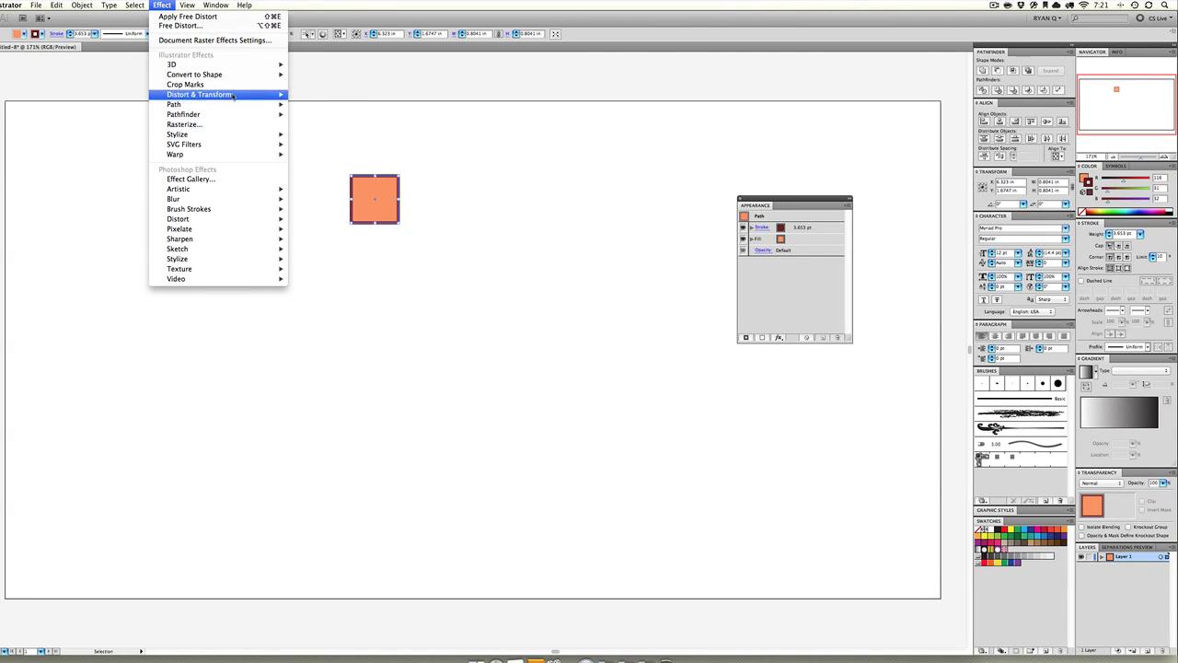
{"action": "mouse_move", "coordinate": [267, 93]}
{"action": "left_click", "coordinate": [324, 121]}
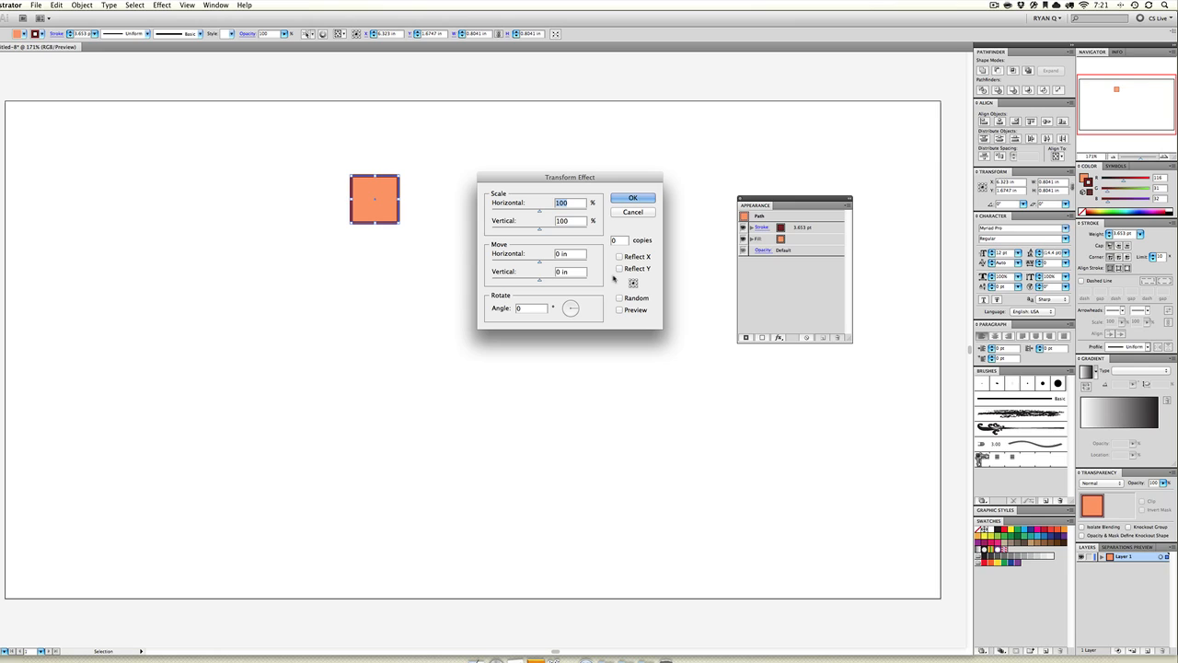
{"action": "left_click_drag", "start_coordinate": [539, 262], "coordinate": [594, 260]}
{"action": "left_click", "coordinate": [621, 312]}
{"action": "key", "text": "Down"}
{"action": "key", "text": "Down"}
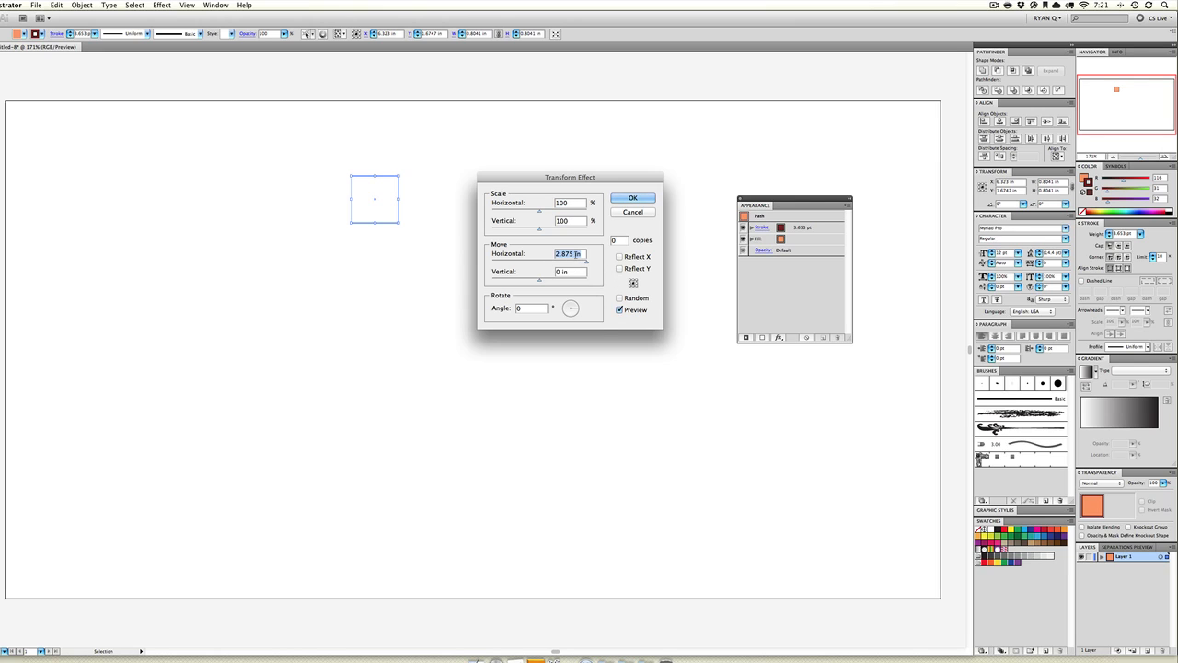
{"action": "key", "text": "shift+Down"}
{"action": "key", "text": "shift+Down"}
{"action": "key", "text": "shift+Down"}
{"action": "key", "text": "Up"}
{"action": "key", "text": "Up"}
{"action": "key", "text": "Up"}
{"action": "key", "text": "Up"}
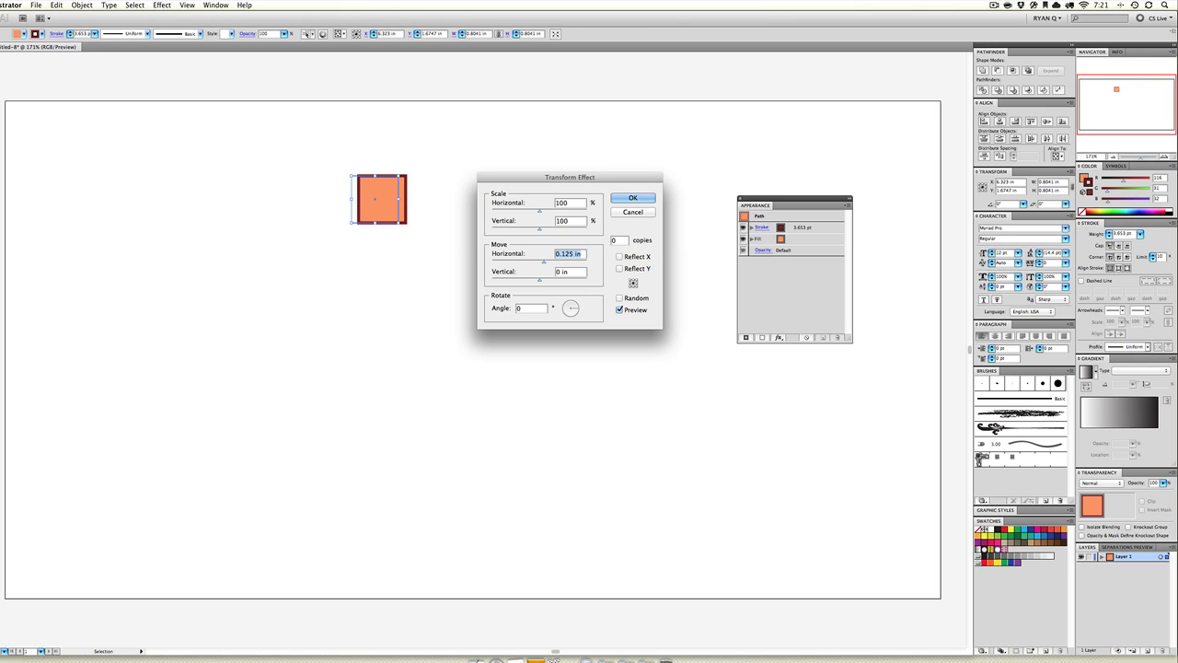
{"action": "key", "text": "Up"}
{"action": "key", "text": "Up"}
{"action": "key", "text": "Up"}
{"action": "key", "text": "Up"}
{"action": "key", "text": "Up"}
{"action": "key", "text": "Up"}
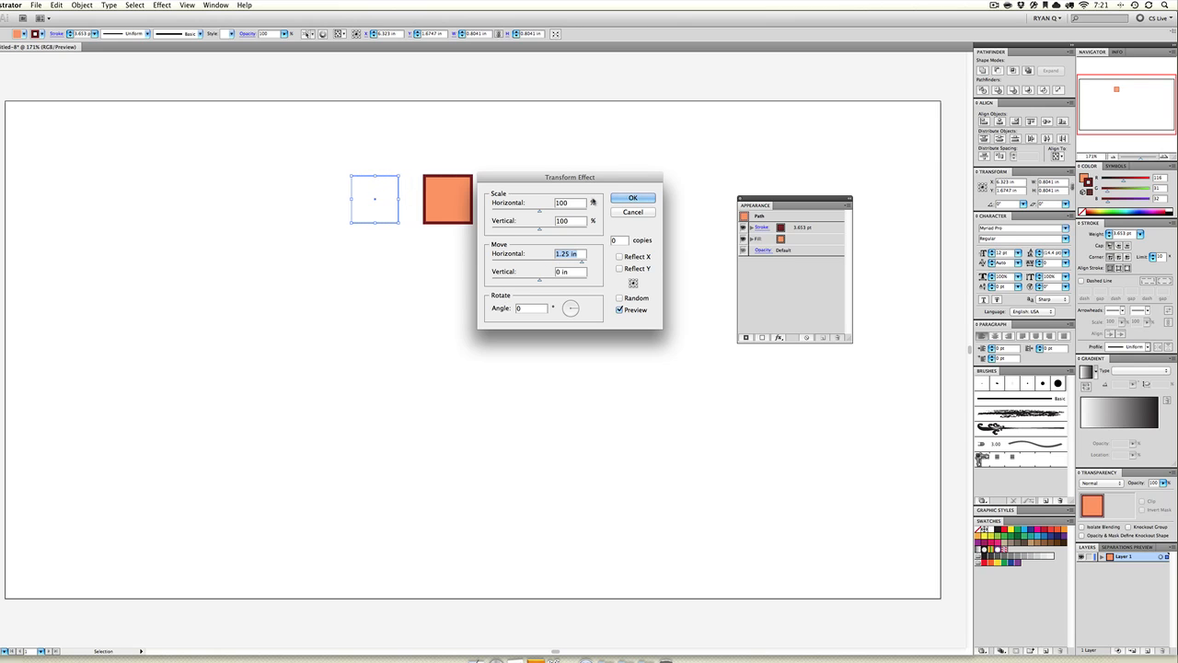
- Clear the dialog away from the shape and set the Transform effect to make 8 copies
{"action": "left_click_drag", "start_coordinate": [596, 177], "coordinate": [366, 306]}
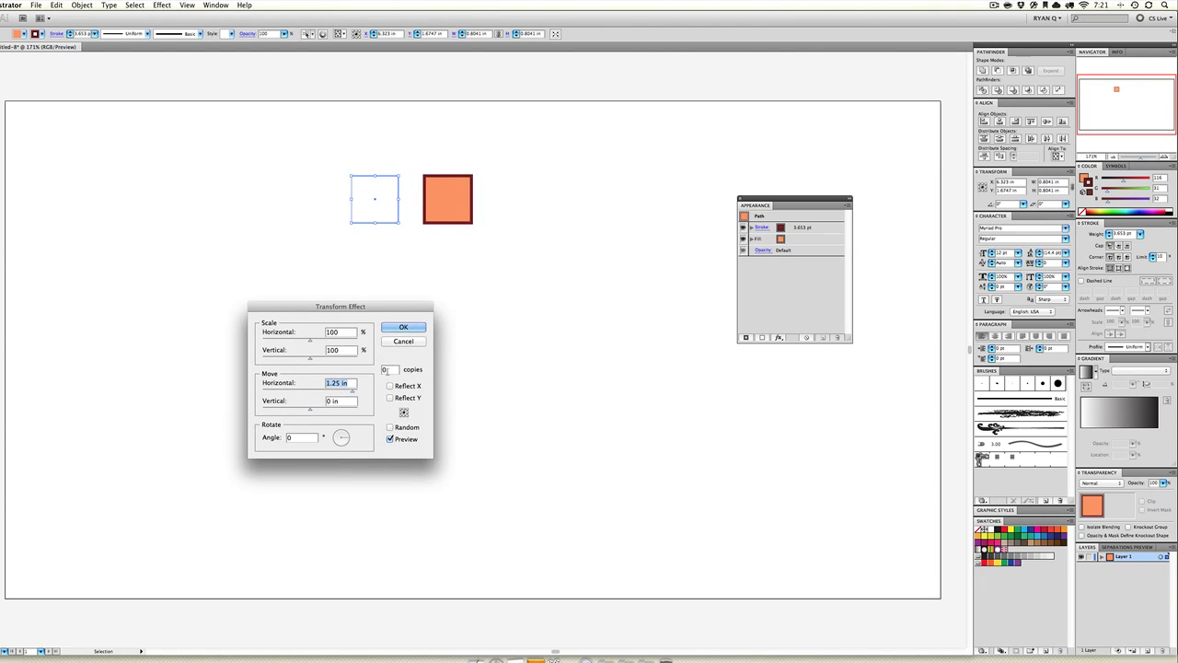
{"action": "key", "text": "Up"}
{"action": "key", "text": "Up"}
{"action": "key", "text": "Up"}
{"action": "key", "text": "Up"}
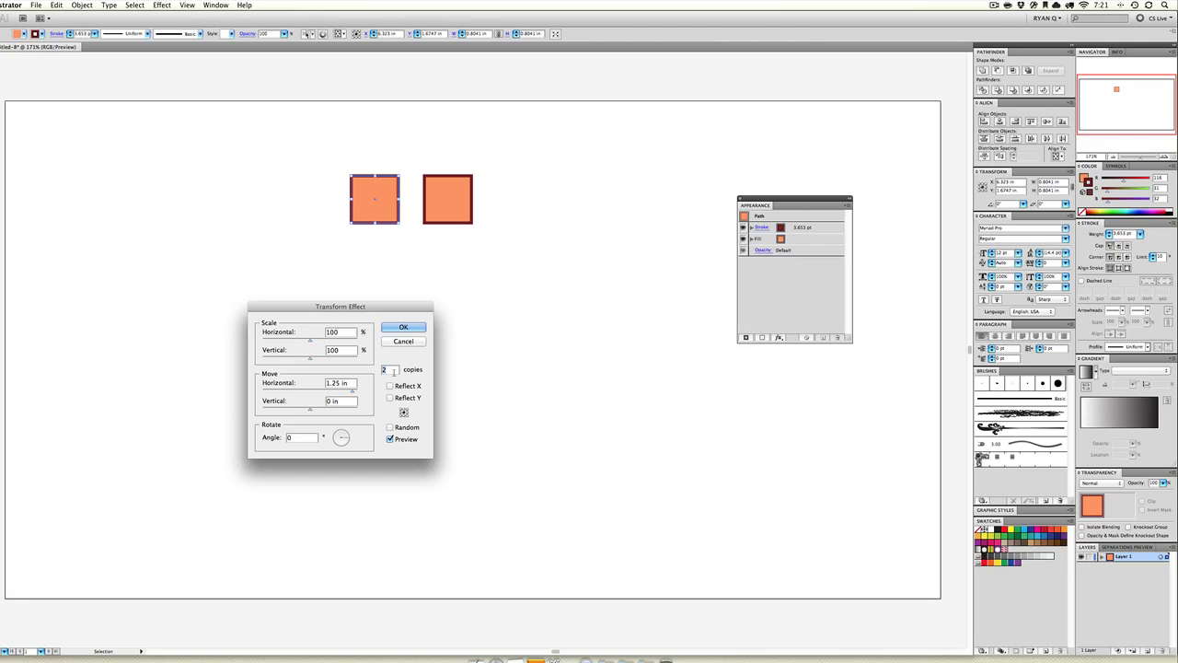
{"action": "key", "text": "Up"}
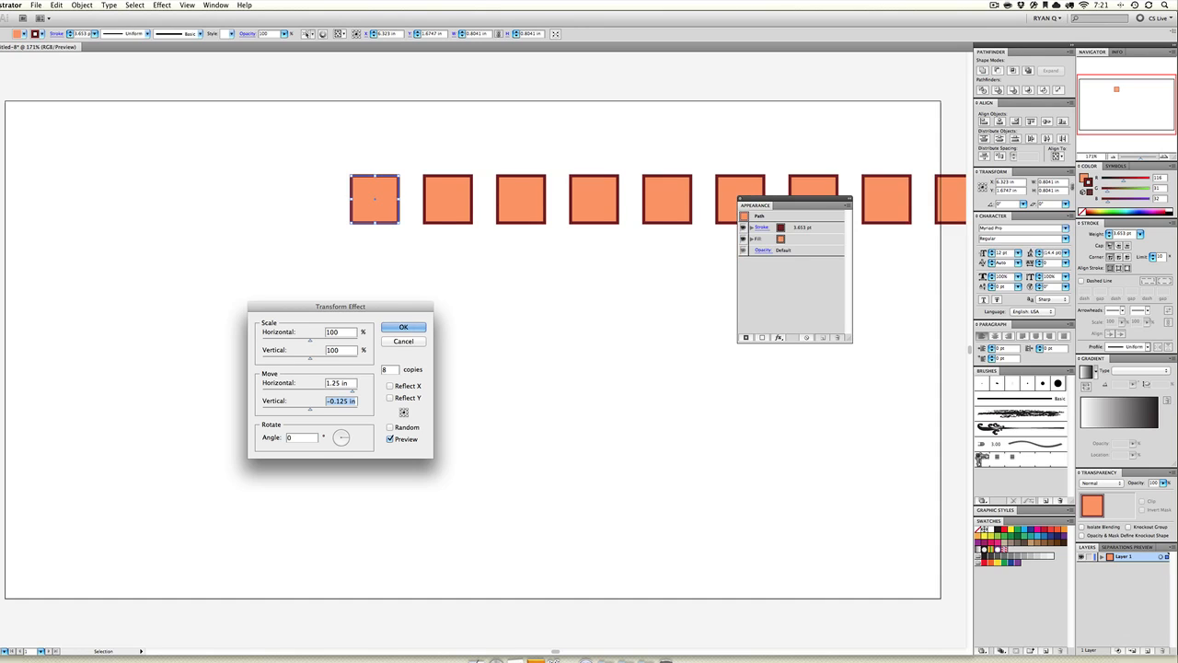
- Keep the vertical move at 0 in and try curving the row of copies with a rotation angle of -23°
{"action": "key", "text": "Down"}
{"action": "key", "text": "Up"}
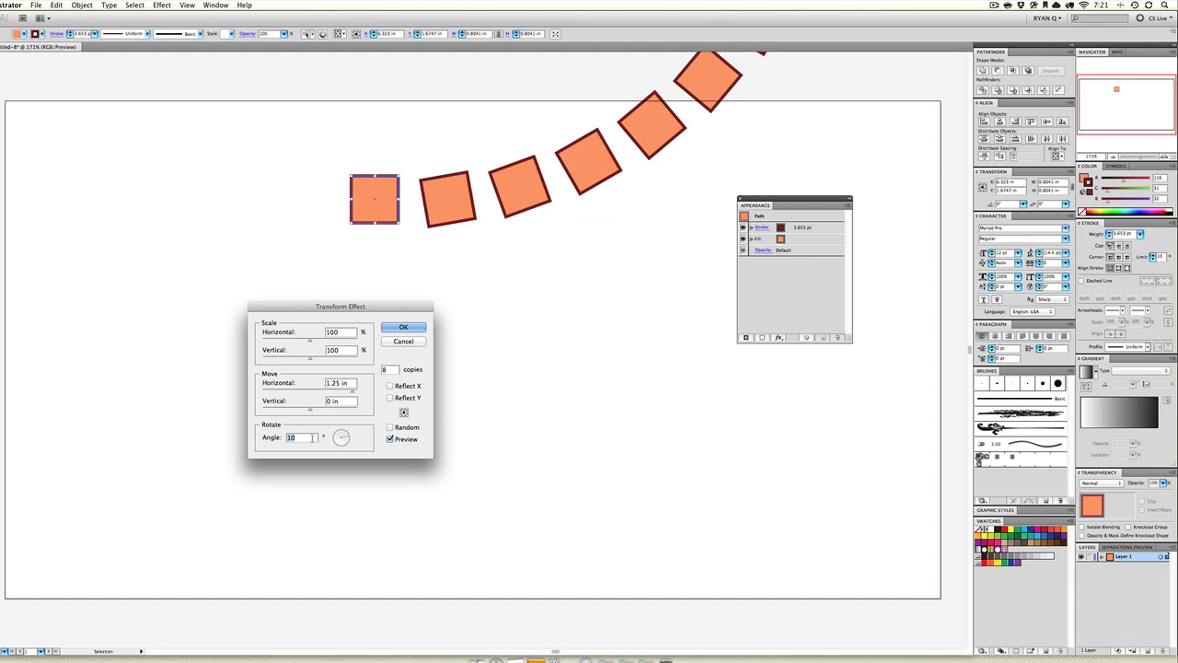
{"action": "key", "text": "shift+Down"}
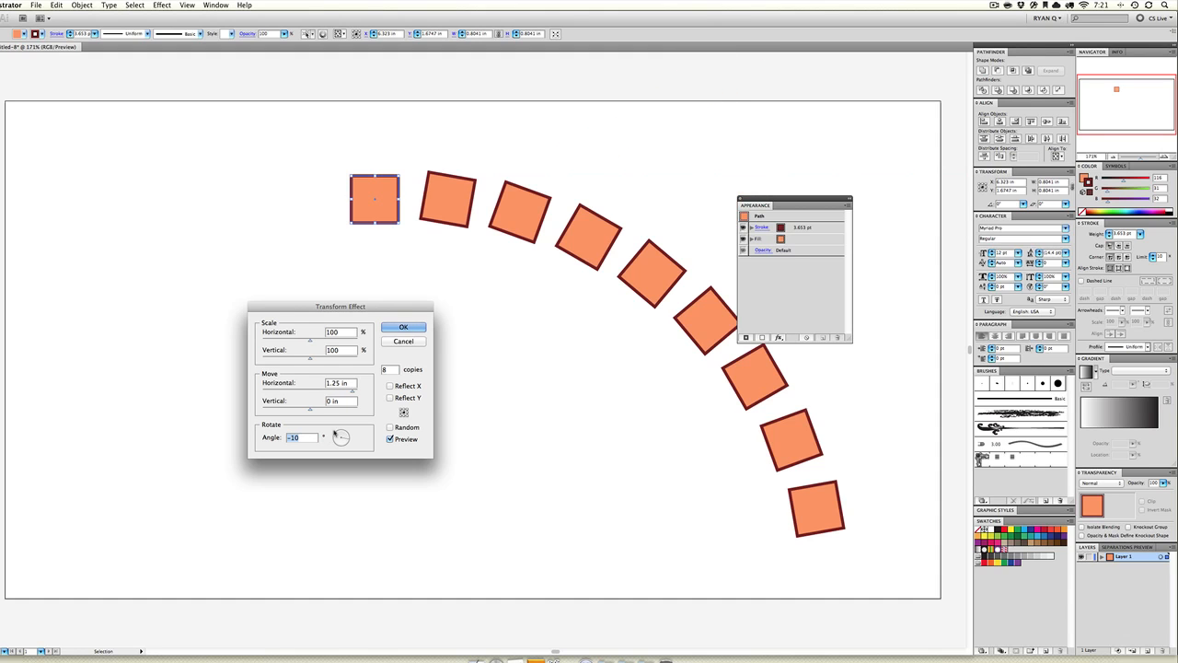
{"action": "key", "text": "shift+Down"}
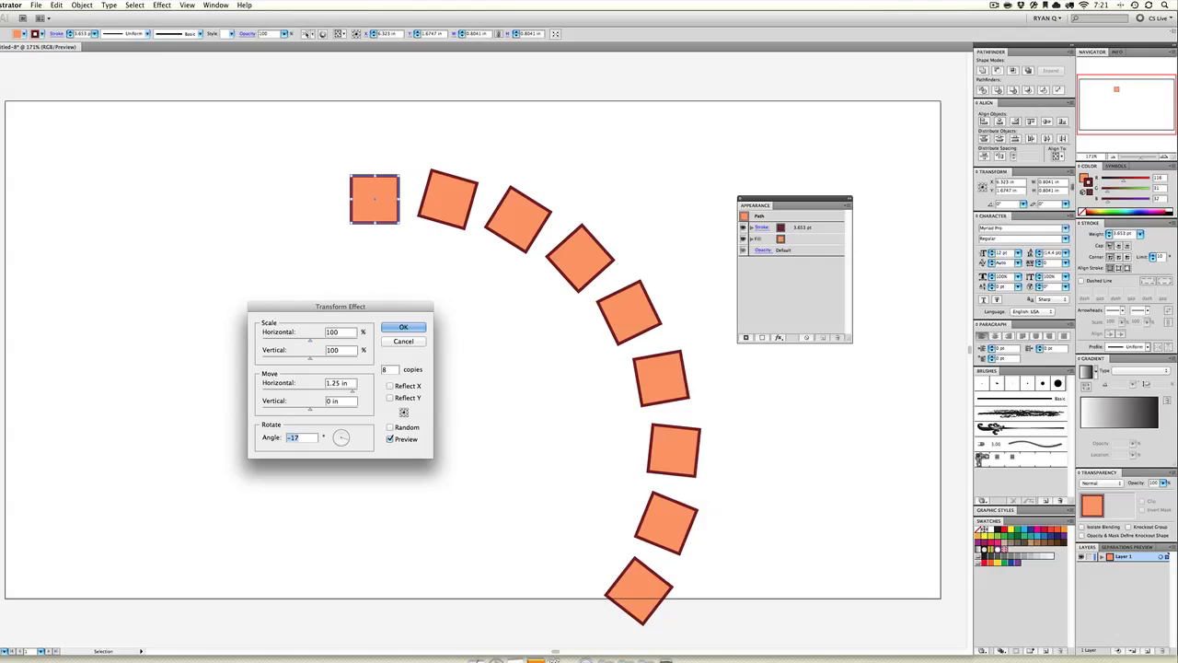
{"action": "key", "text": "Down"}
{"action": "key", "text": "Down"}
{"action": "key", "text": "Down"}
{"action": "key", "text": "Down"}
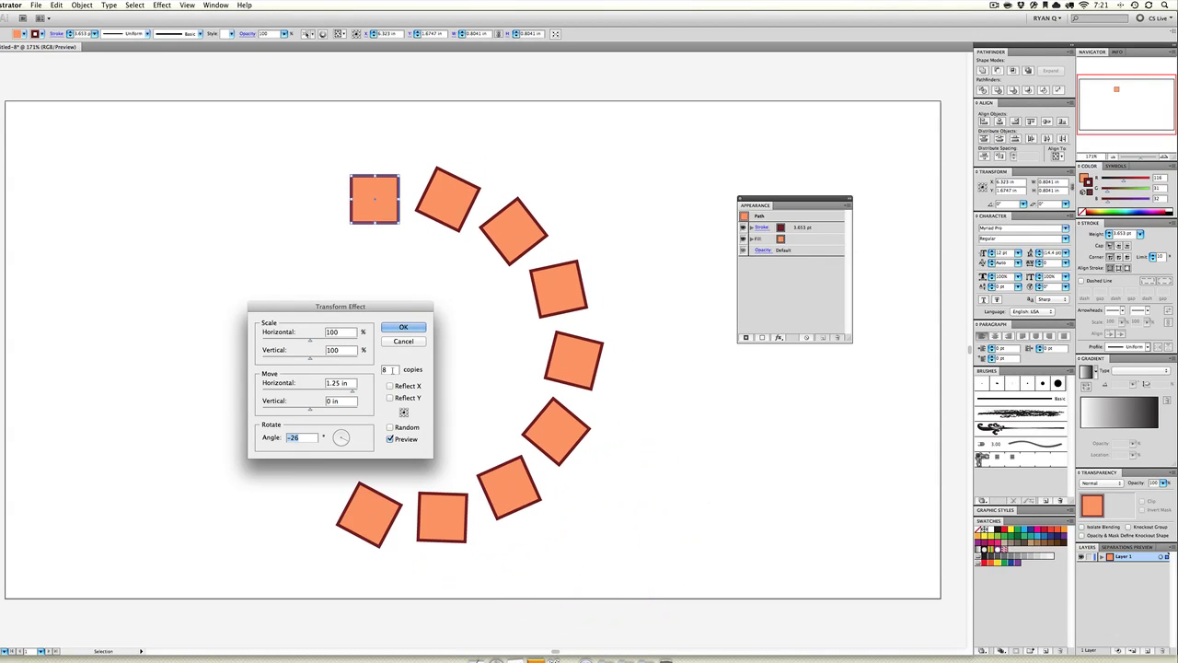
{"action": "key", "text": "Up"}
- Increase the Transform effect's copies to try closing the ring of squares, settling on 12 copies
{"action": "key", "text": "Tab"}
{"action": "key", "text": "Up"}
{"action": "key", "text": "Up"}
{"action": "key", "text": "Up"}
{"action": "key", "text": "Up"}
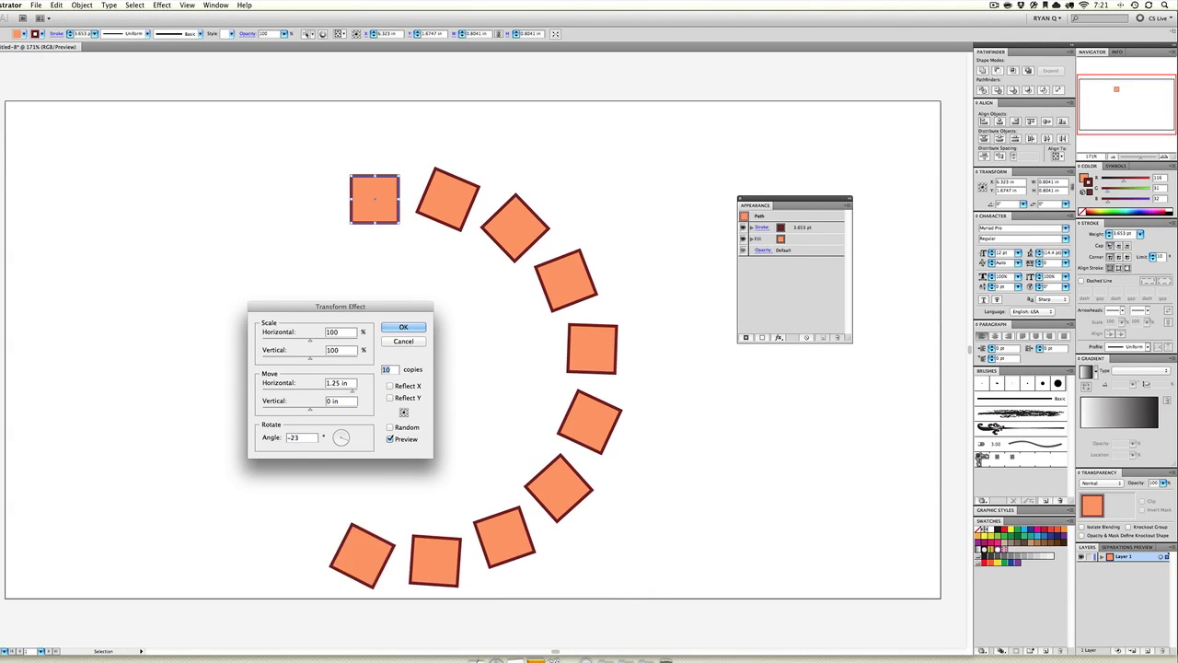
{"action": "key", "text": "Up"}
{"action": "key", "text": "Up"}
{"action": "key", "text": "Up"}
{"action": "key", "text": "Up"}
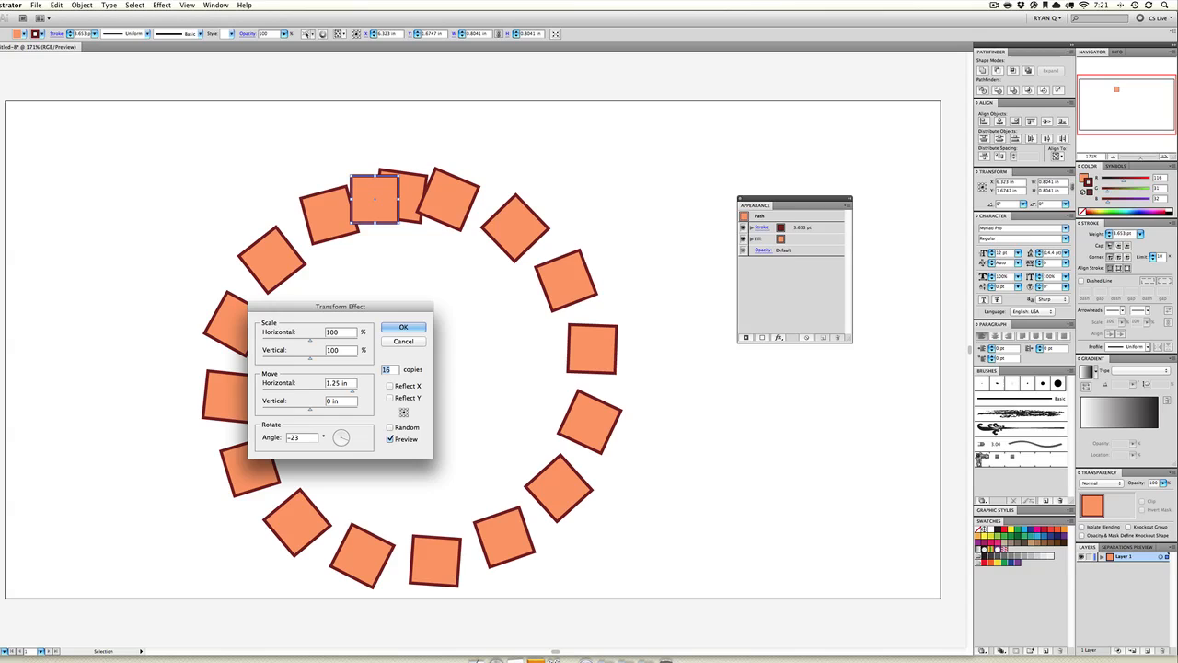
{"action": "key", "text": "Down"}
{"action": "key", "text": "Down"}
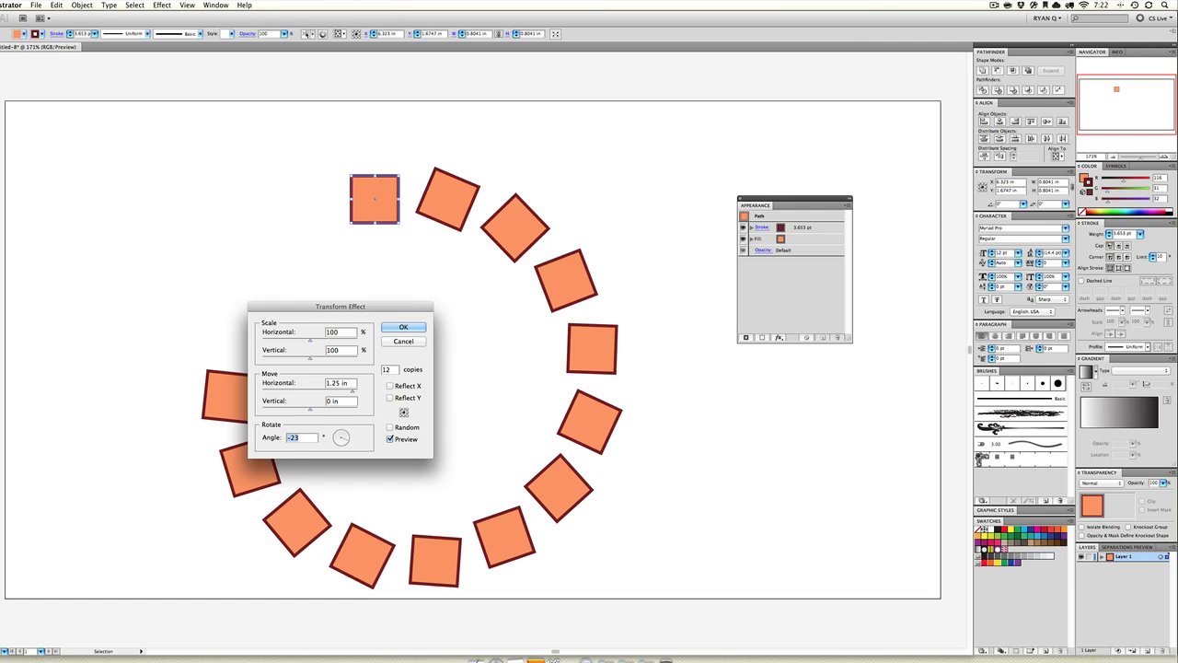
- Reset the Transform effect's rotation angle to 0° and apply it as a straight row
{"action": "type", "text": "0"}
{"action": "left_click", "coordinate": [344, 403]}
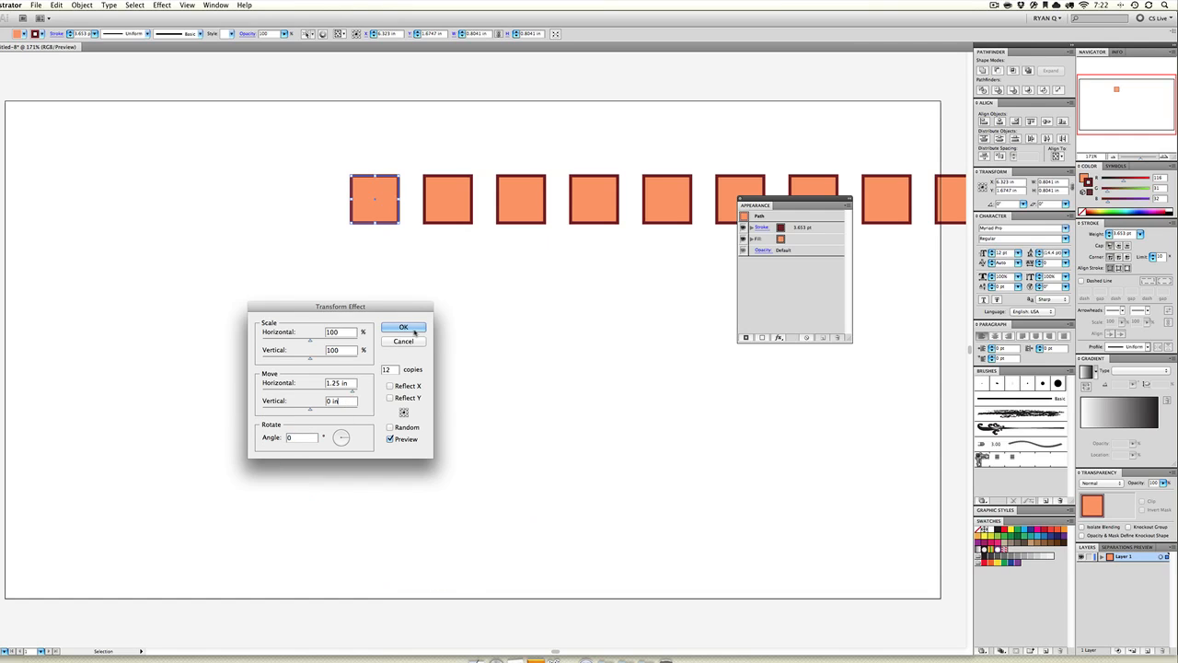
{"action": "left_click", "coordinate": [403, 327]}
- Move the original square into the artboard's upper-left corner, at about X 0.50 in, Y 0.55 in, so the row spans the artboard
{"action": "left_click_drag", "start_coordinate": [381, 211], "coordinate": [42, 149]}
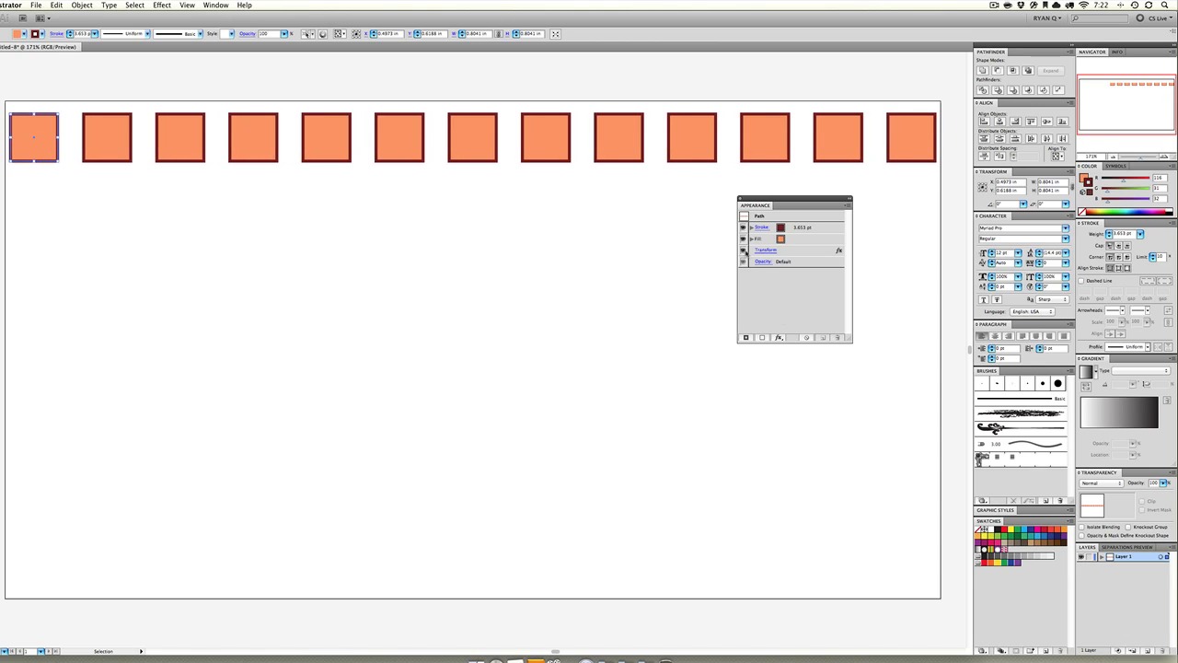
{"action": "key", "text": "Up"}
{"action": "key", "text": "Up"}
{"action": "key", "text": "Up"}
{"action": "key", "text": "Up"}
{"action": "key", "text": "Up"}
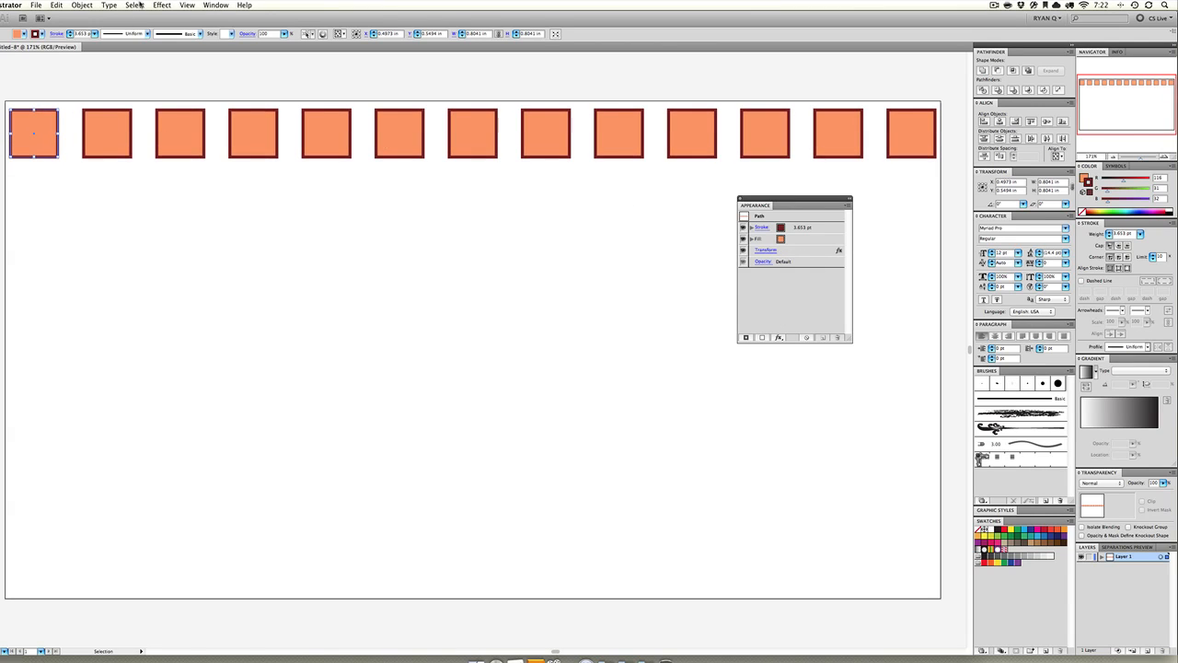
- Add a second Transform effect to the square as a new instance with 6 copies
{"action": "left_click", "coordinate": [159, 5]}
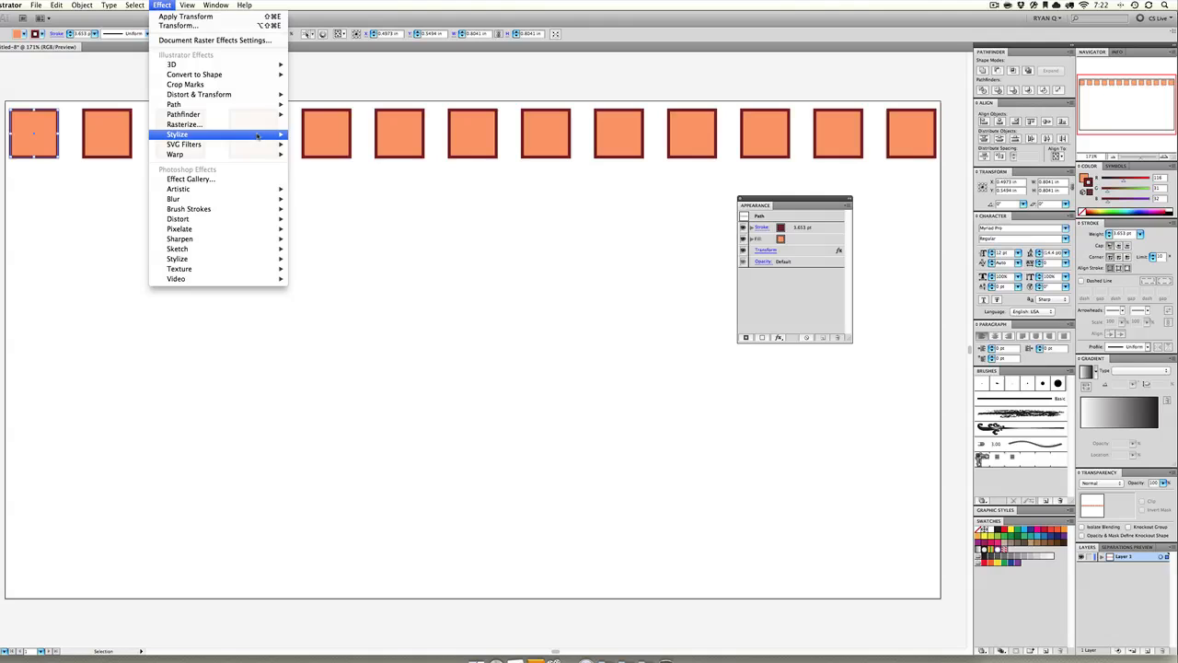
{"action": "mouse_move", "coordinate": [235, 94]}
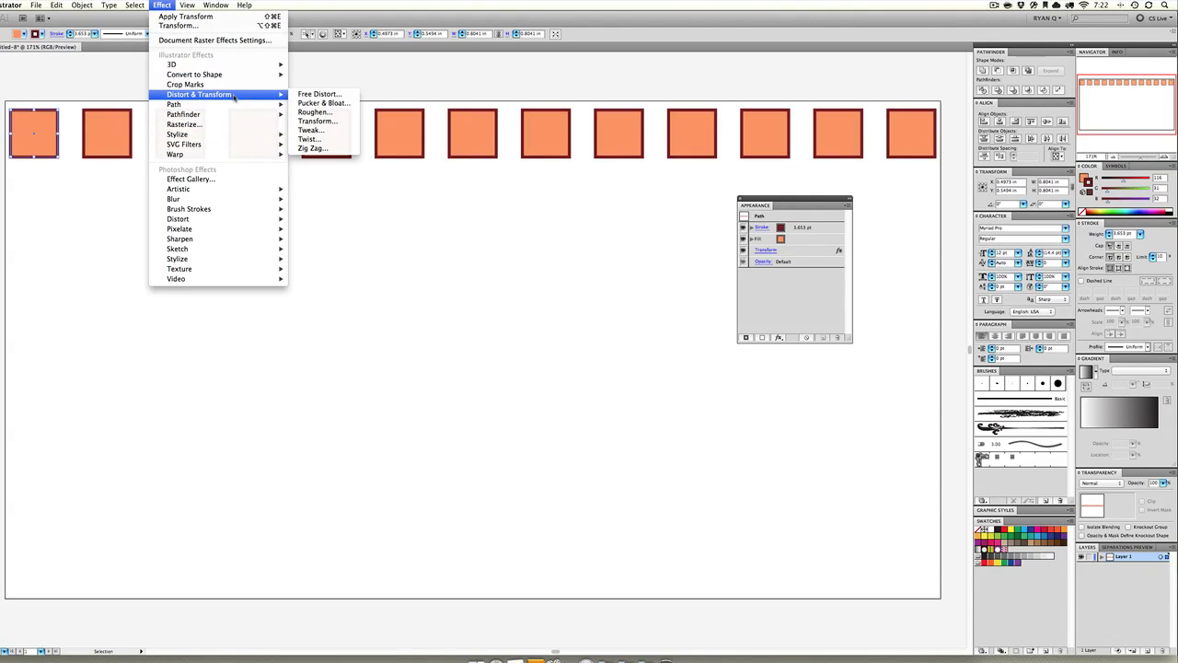
{"action": "left_click", "coordinate": [317, 120]}
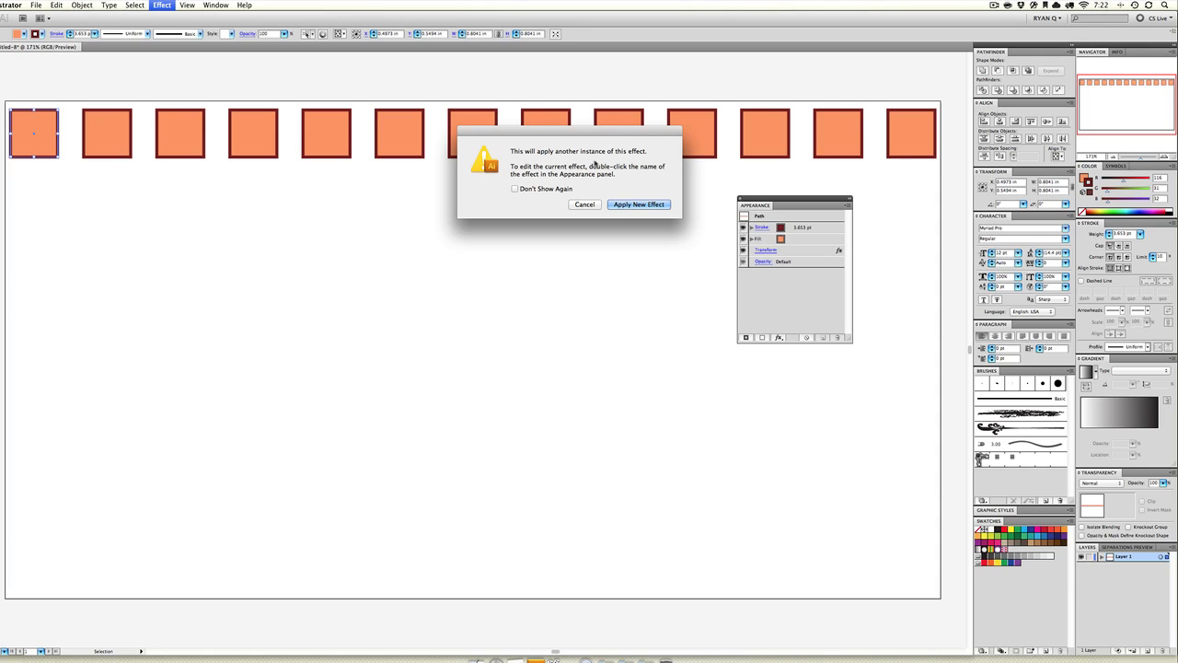
{"action": "left_click", "coordinate": [623, 204]}
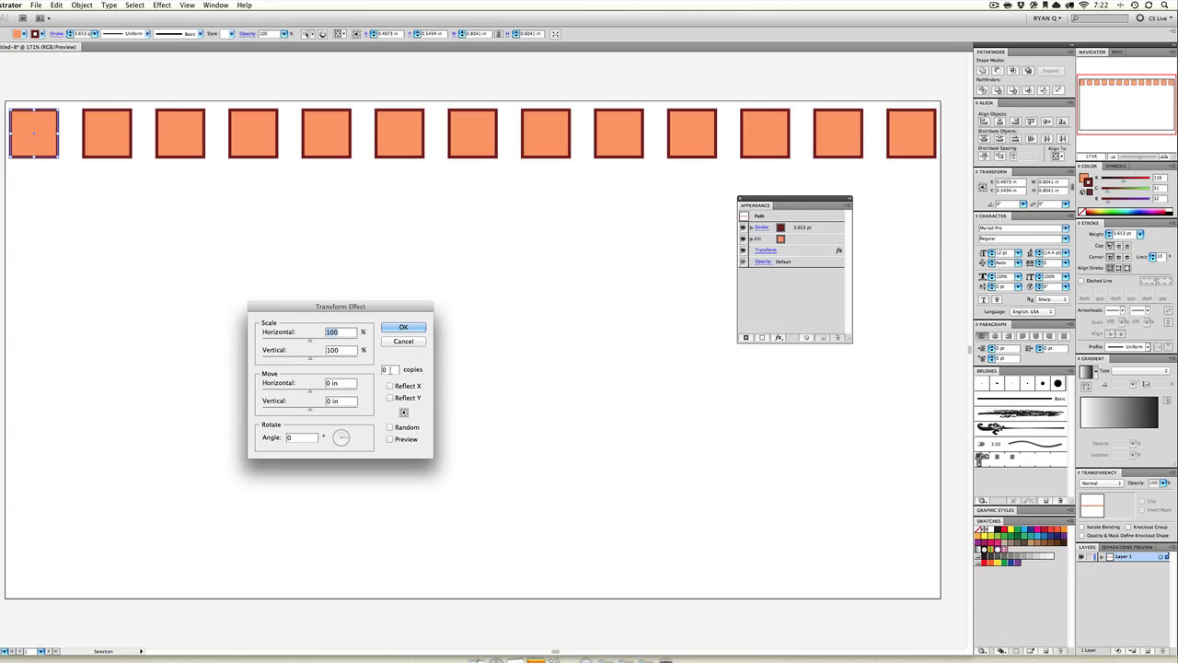
{"action": "key", "text": "Up"}
{"action": "key", "text": "Up"}
{"action": "key", "text": "Up"}
{"action": "key", "text": "Up"}
- Set the second Transform effect's vertical move to 1.25 in with the preview on, and apply it to form a grid
{"action": "left_click", "coordinate": [350, 401]}
{"action": "key", "text": "Down"}
{"action": "key", "text": "Down"}
{"action": "key", "text": "Up"}
{"action": "key", "text": "Up"}
{"action": "key", "text": "Up"}
{"action": "key", "text": "Up"}
{"action": "left_click", "coordinate": [391, 439]}
{"action": "key", "text": "Up"}
{"action": "key", "text": "Up"}
{"action": "key", "text": "Up"}
{"action": "key", "text": "Up"}
{"action": "key", "text": "Up"}
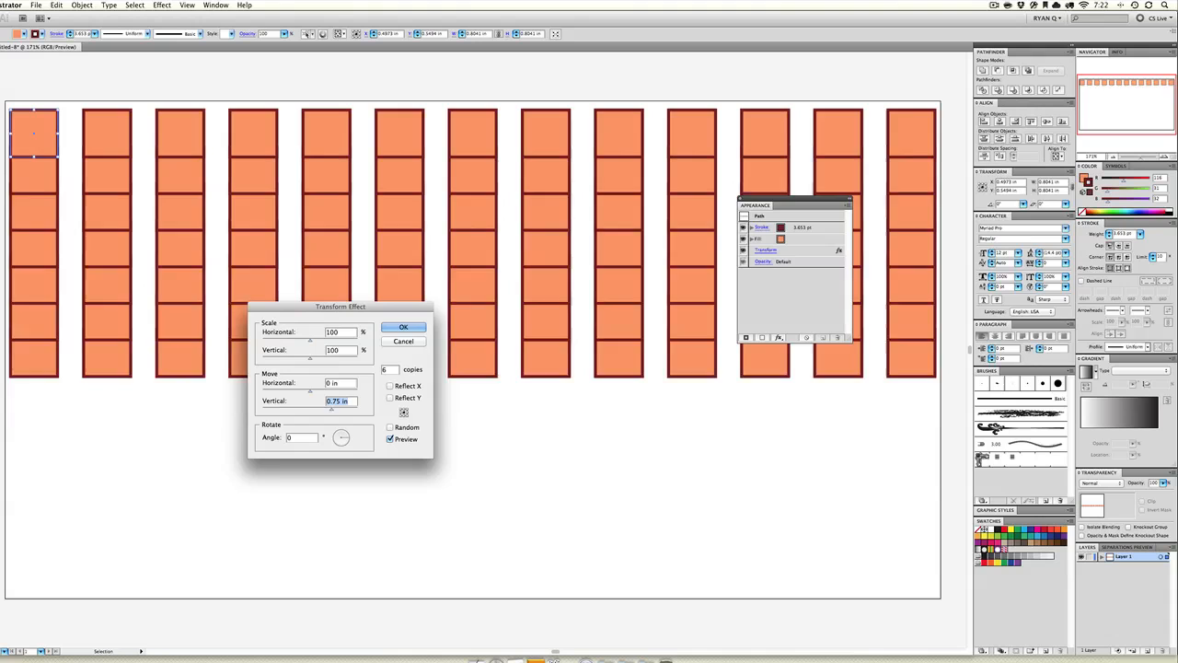
{"action": "key", "text": "Up"}
{"action": "key", "text": "Up"}
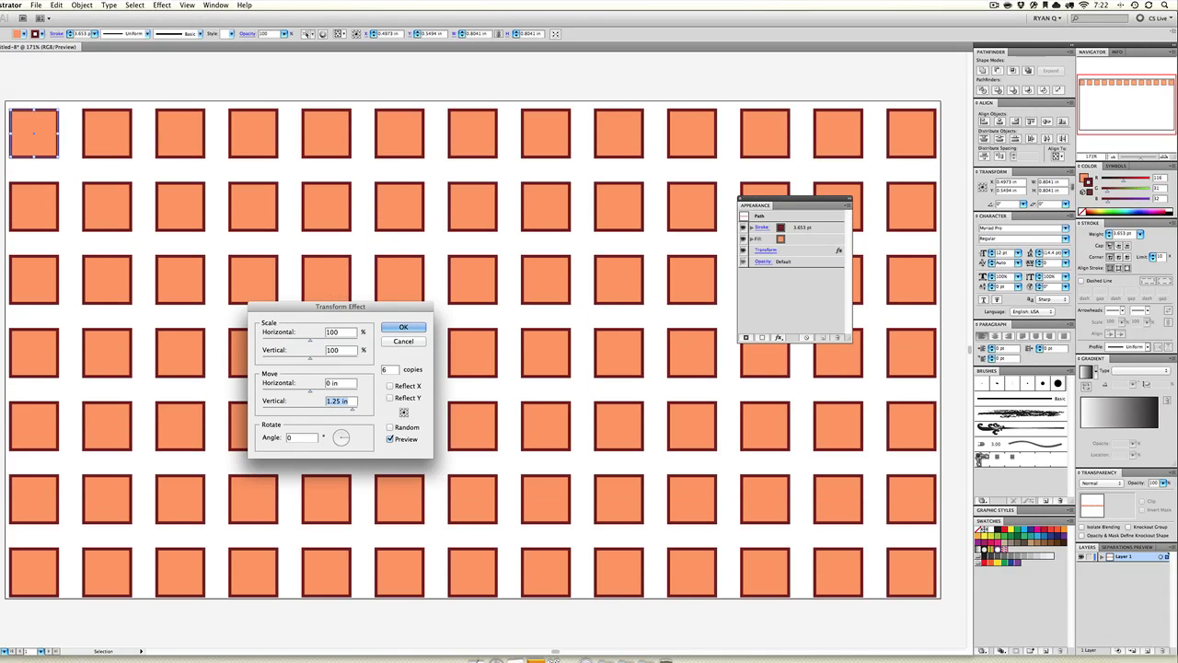
{"action": "key", "text": "Return"}
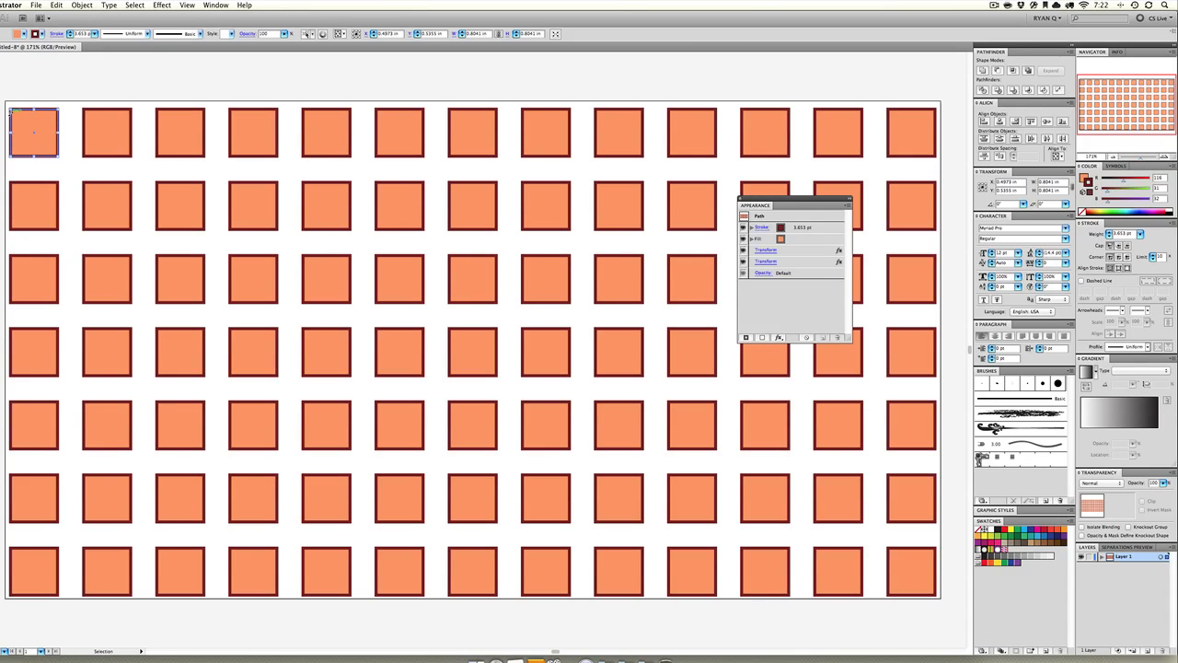
- Nudge the original square up and slightly left to about X 0.47 in, Y 0.45 in, shifting the whole grid
{"action": "key", "text": "Up"}
{"action": "key", "text": "Up"}
{"action": "key", "text": "Up"}
{"action": "key", "text": "Up"}
{"action": "key", "text": "Up"}
{"action": "key", "text": "Up"}
{"action": "key", "text": "Up"}
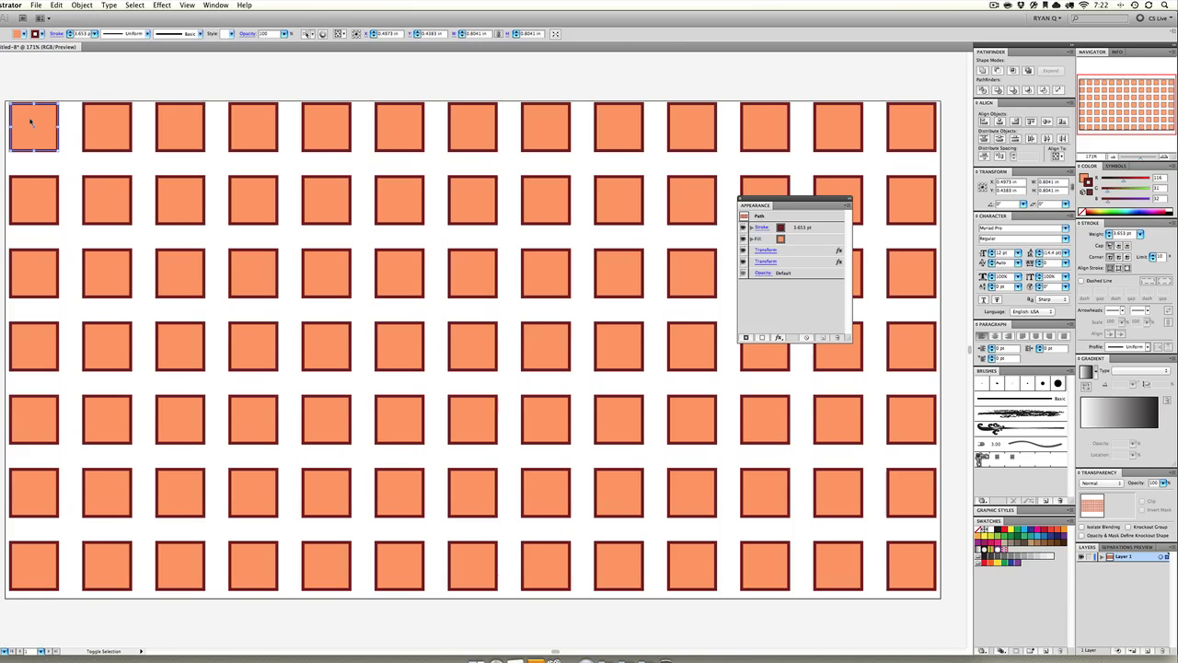
{"action": "key", "text": "Left"}
{"action": "key", "text": "Left"}
{"action": "key", "text": "Down"}
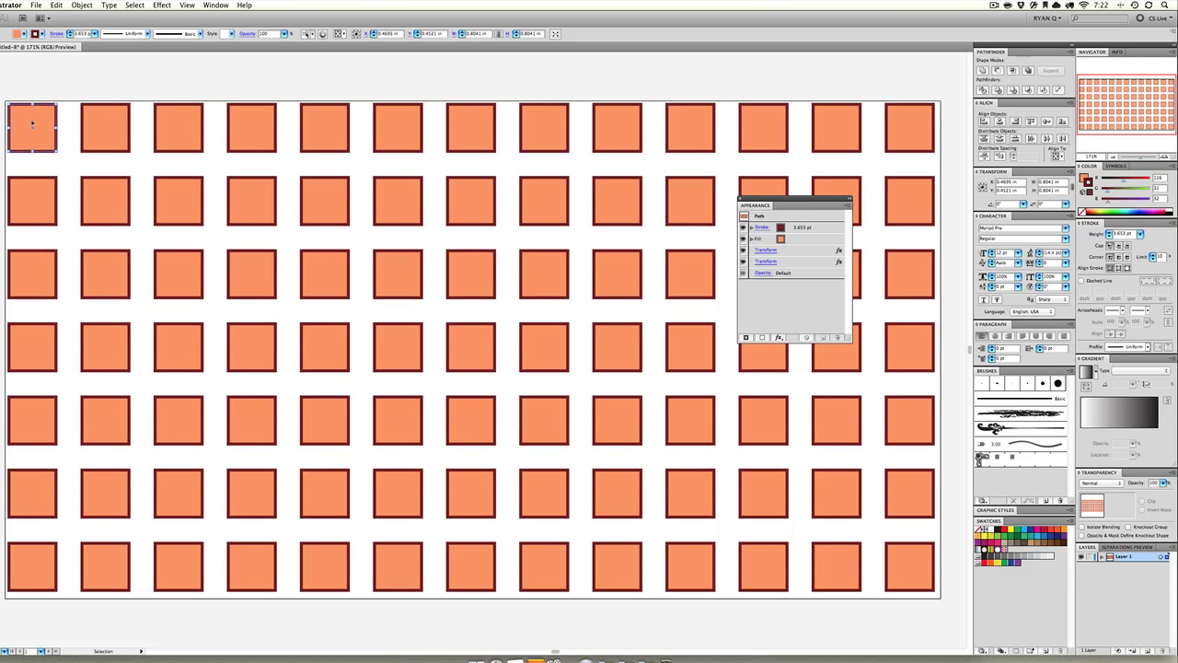
{"action": "scroll", "coordinate": [32, 122], "scroll_direction": "down", "scroll_amount": 1}
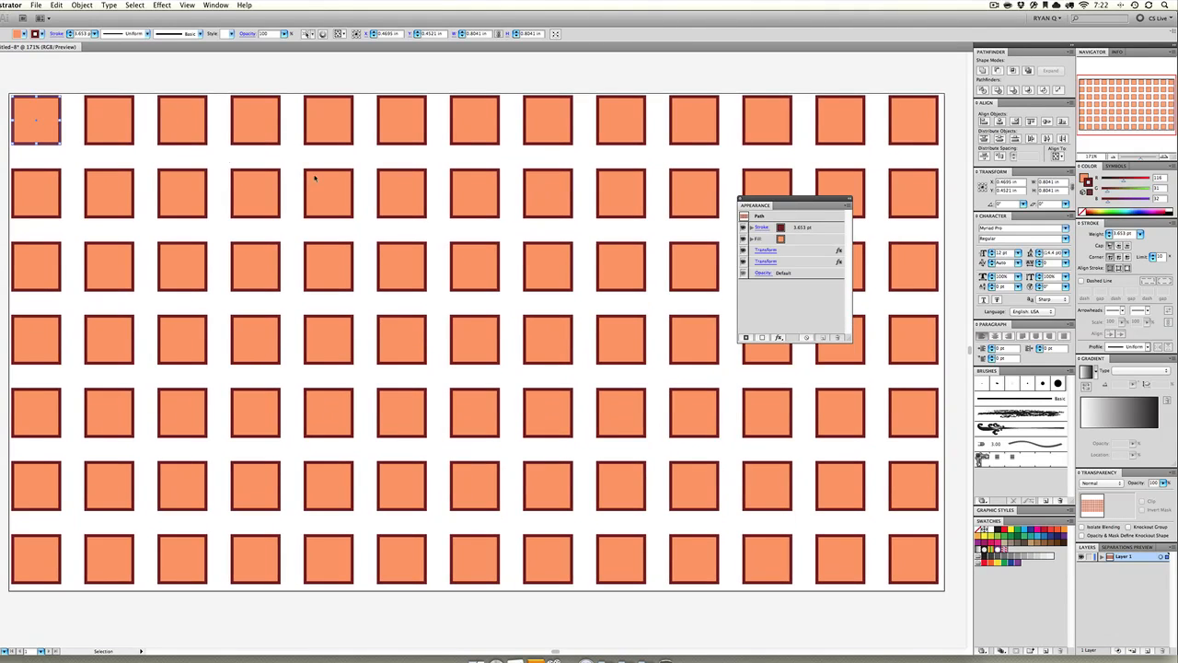
- Delete the grid of squares and draw a single square about 4.57 in wide near the artboard's centre
{"action": "key", "text": "Delete"}
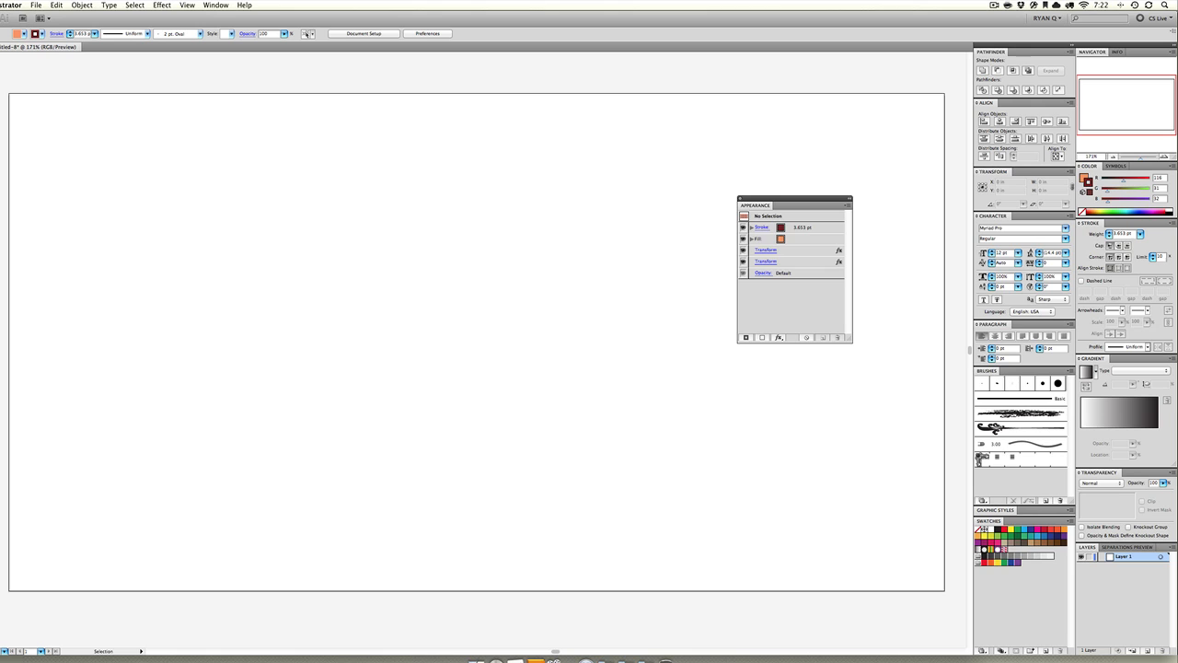
{"action": "left_click_drag", "start_coordinate": [366, 238], "coordinate": [633, 471]}
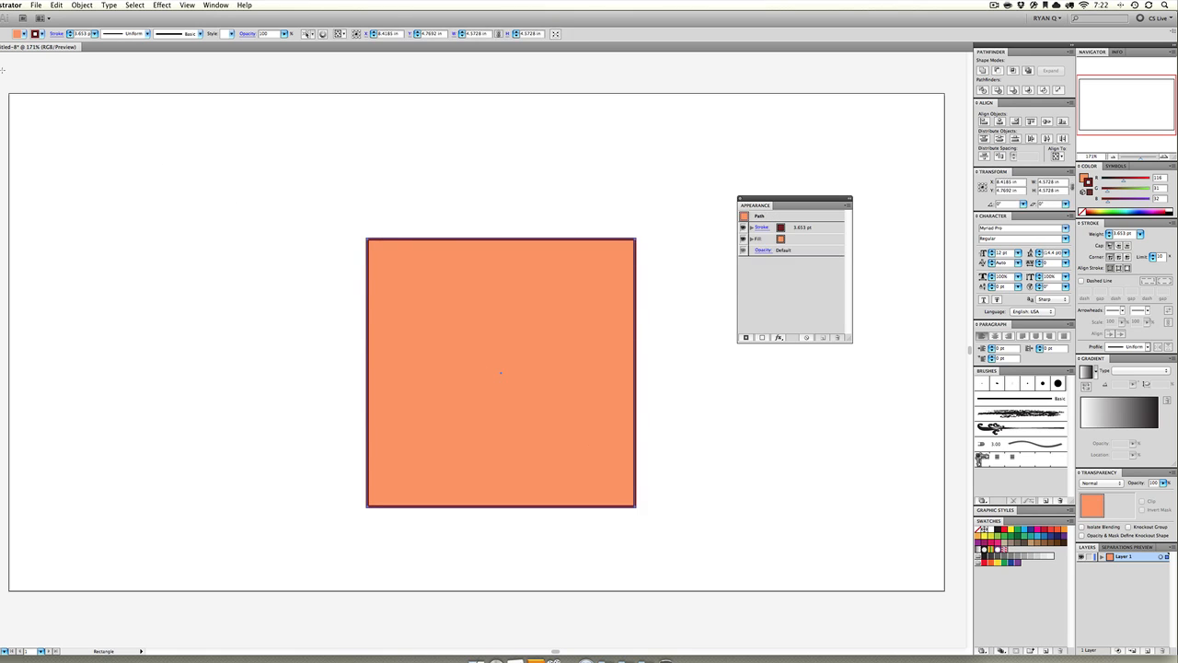
{"action": "key", "text": "v"}
- Set the square's stroke weight to 20 pt and move it to about X 7.84 in, Y 3.86 in
{"action": "left_click", "coordinate": [1140, 233]}
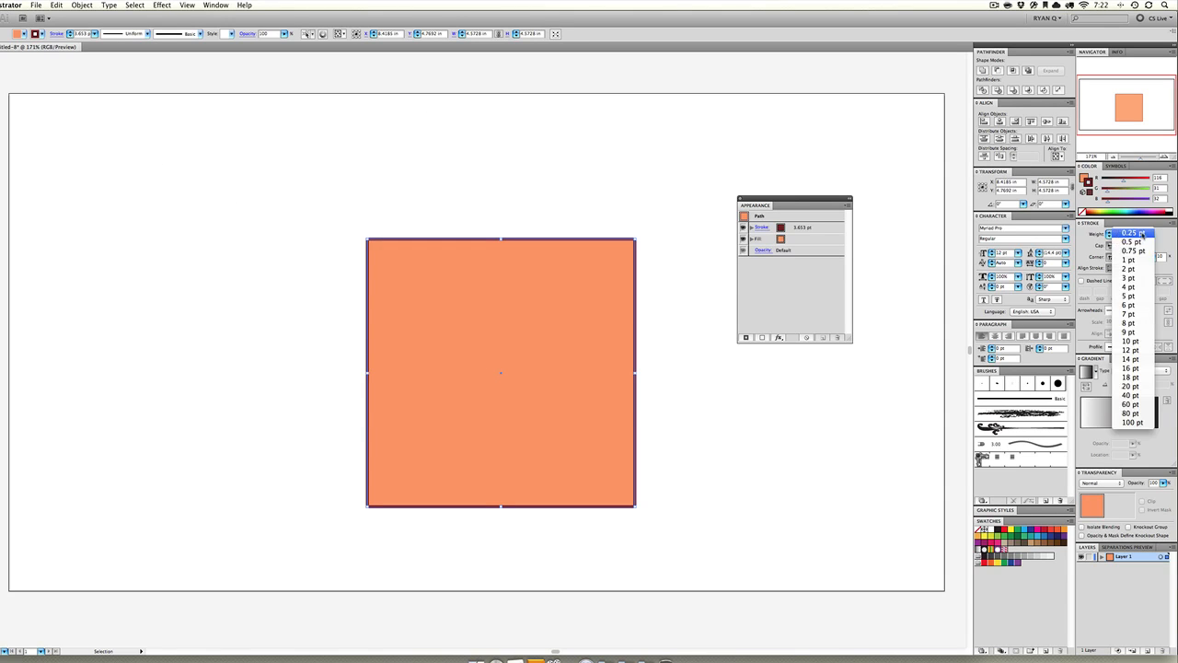
{"action": "left_click", "coordinate": [1134, 385]}
{"action": "left_click_drag", "start_coordinate": [516, 351], "coordinate": [483, 298]}
- Start a Drop Shadow effect on the square with the preview on, and move its settings clear of the artwork
{"action": "left_click", "coordinate": [164, 7]}
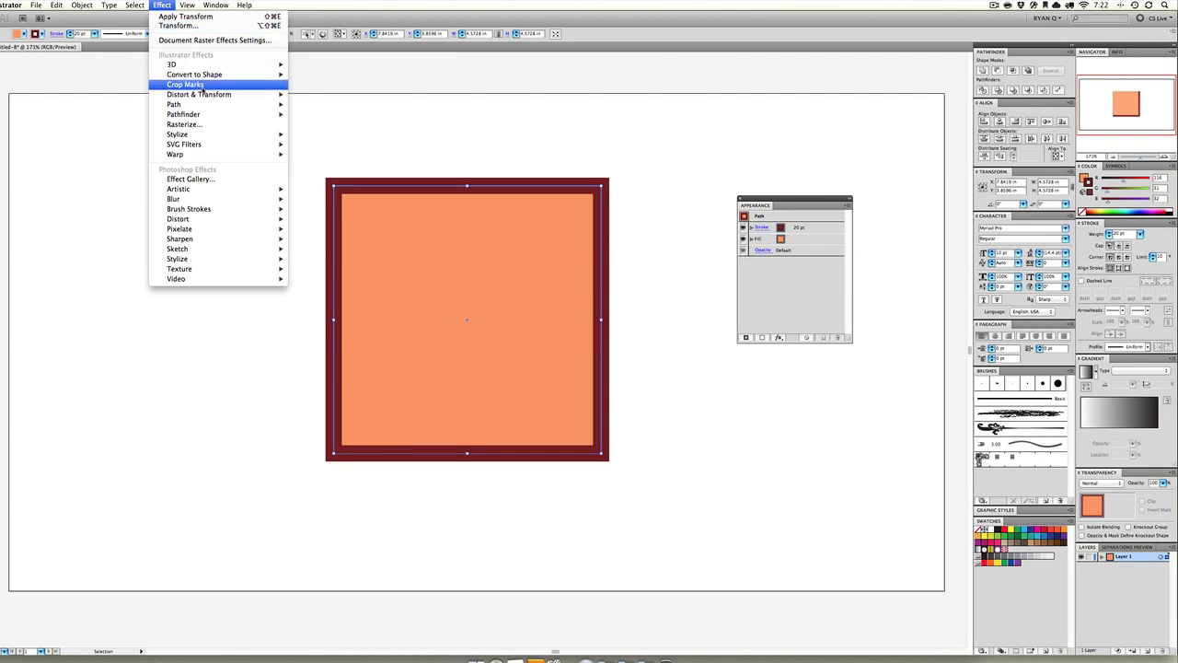
{"action": "mouse_move", "coordinate": [212, 108]}
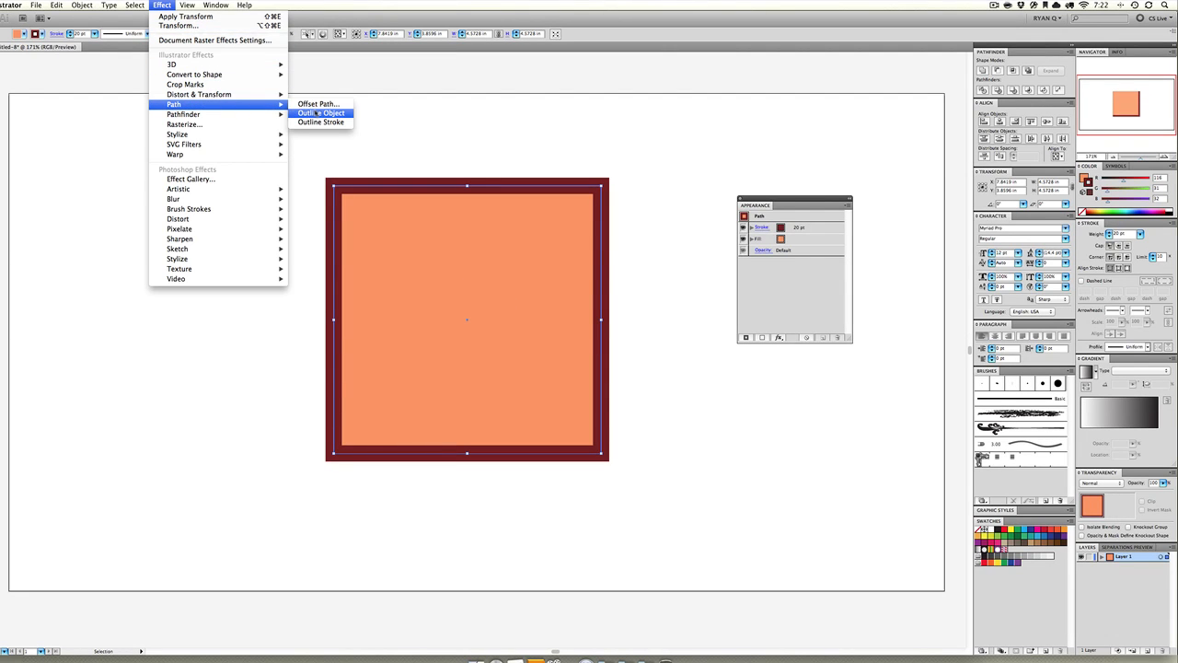
{"action": "mouse_move", "coordinate": [267, 114]}
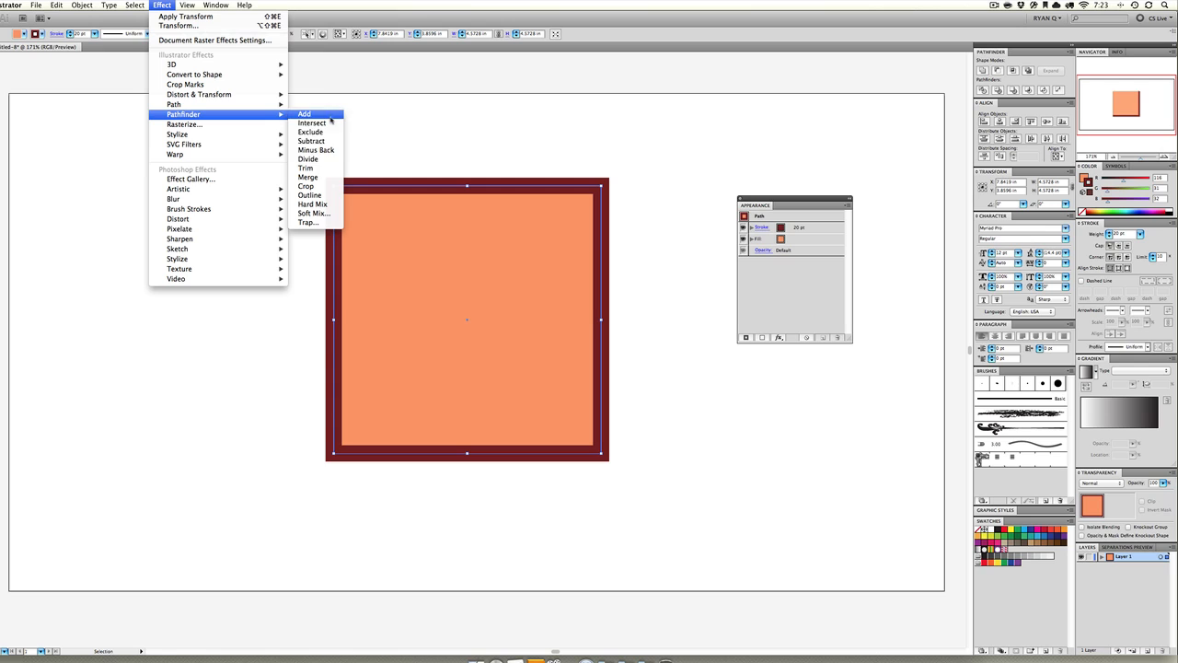
{"action": "mouse_move", "coordinate": [268, 137]}
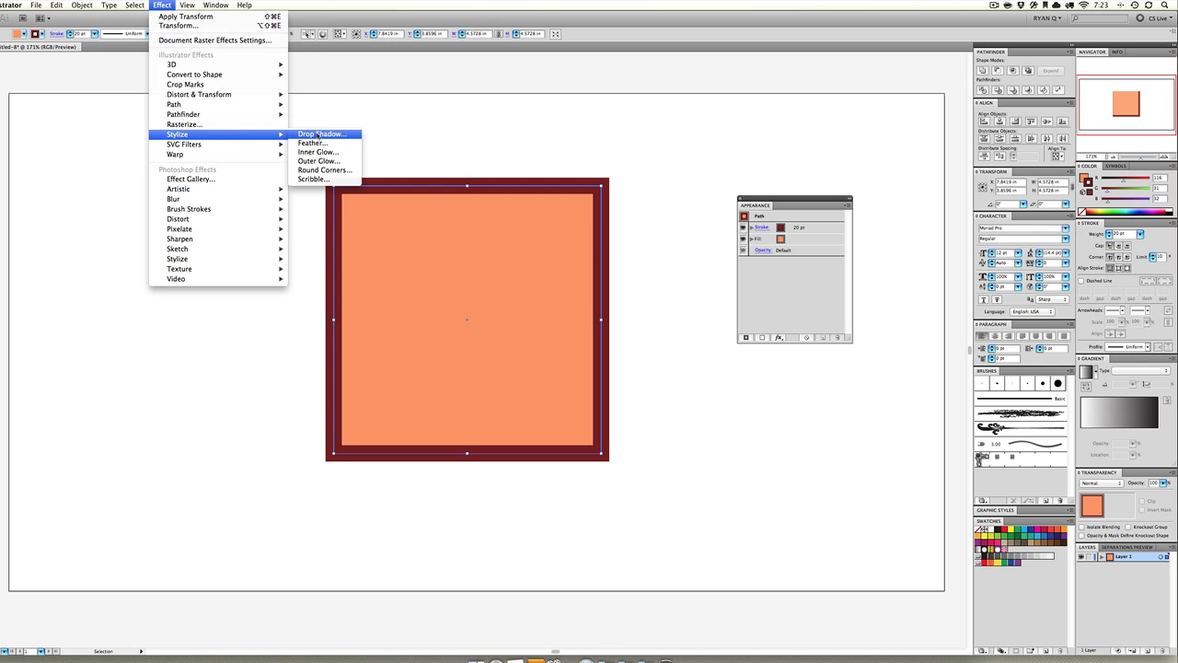
{"action": "left_click", "coordinate": [315, 133]}
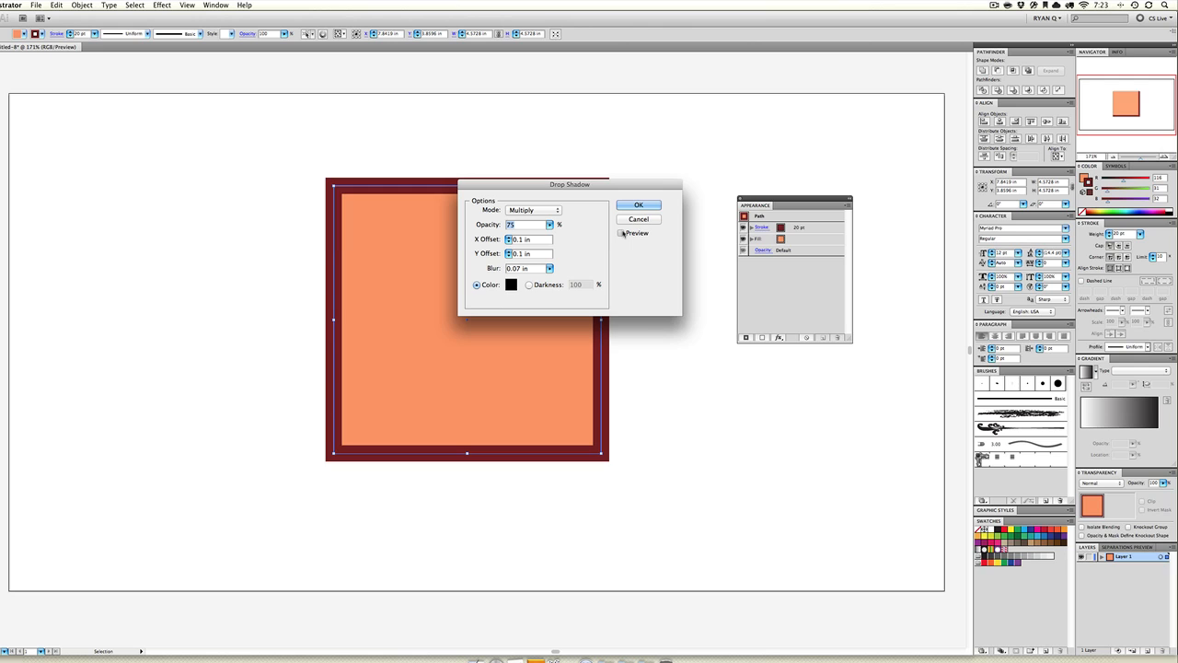
{"action": "left_click", "coordinate": [620, 233]}
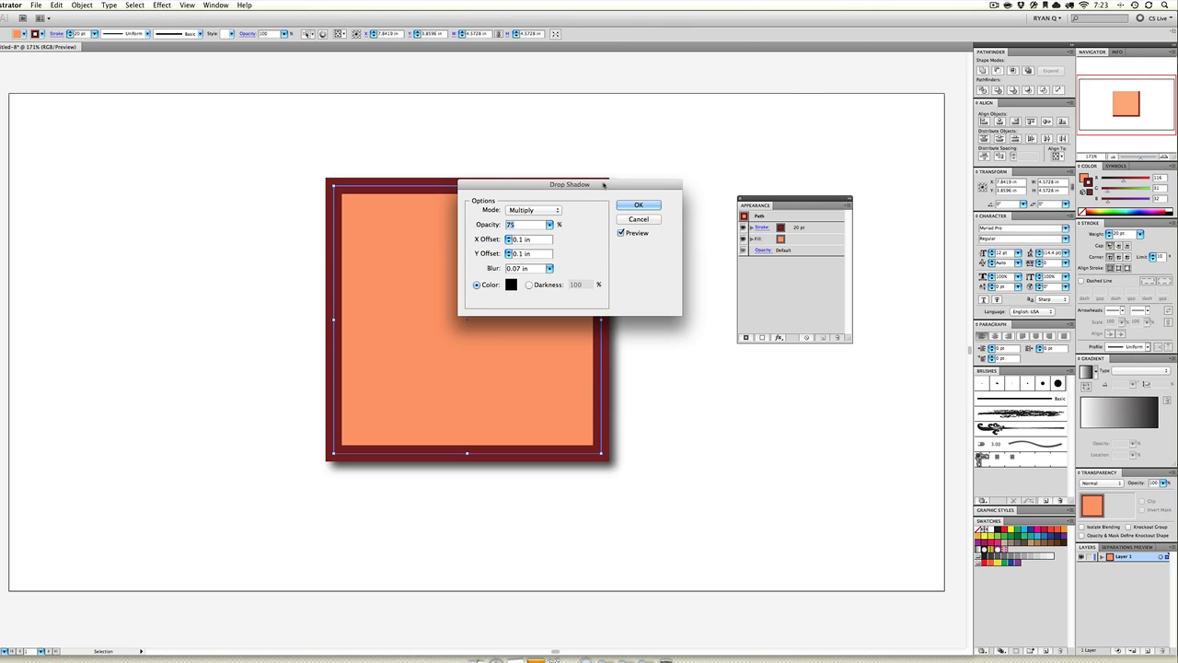
{"action": "left_click_drag", "start_coordinate": [614, 187], "coordinate": [733, 74]}
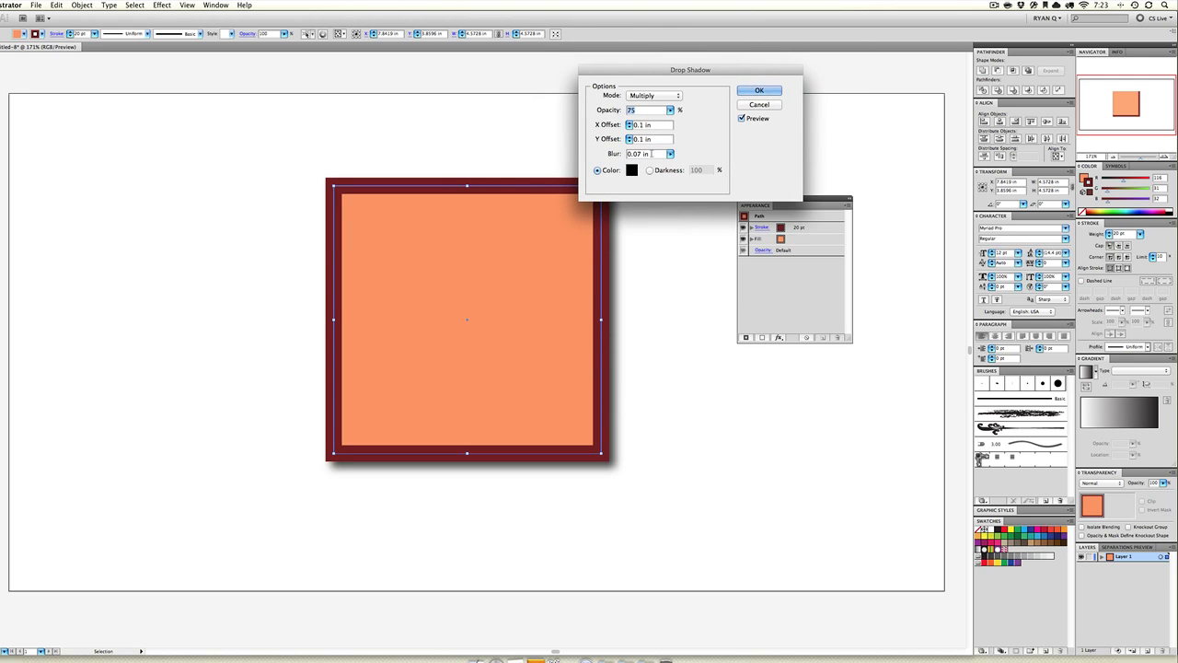
- Try a drop shadow blur of 0.58 in
{"action": "left_click", "coordinate": [652, 154]}
{"action": "left_click", "coordinate": [670, 154]}
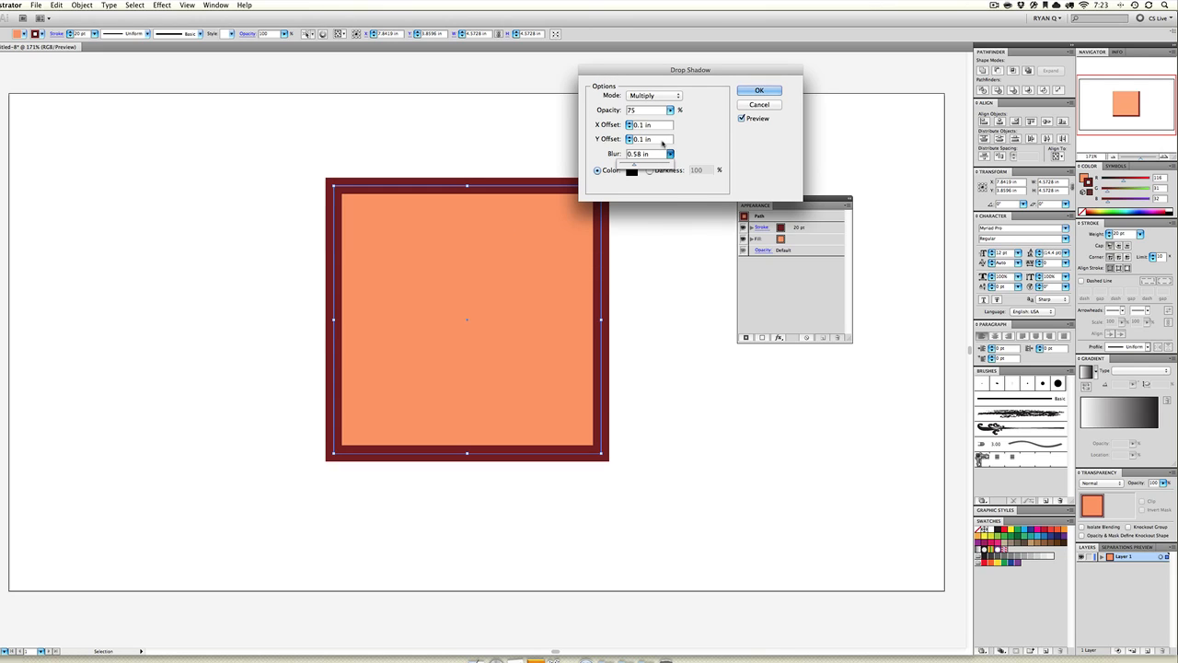
{"action": "left_click", "coordinate": [662, 143]}
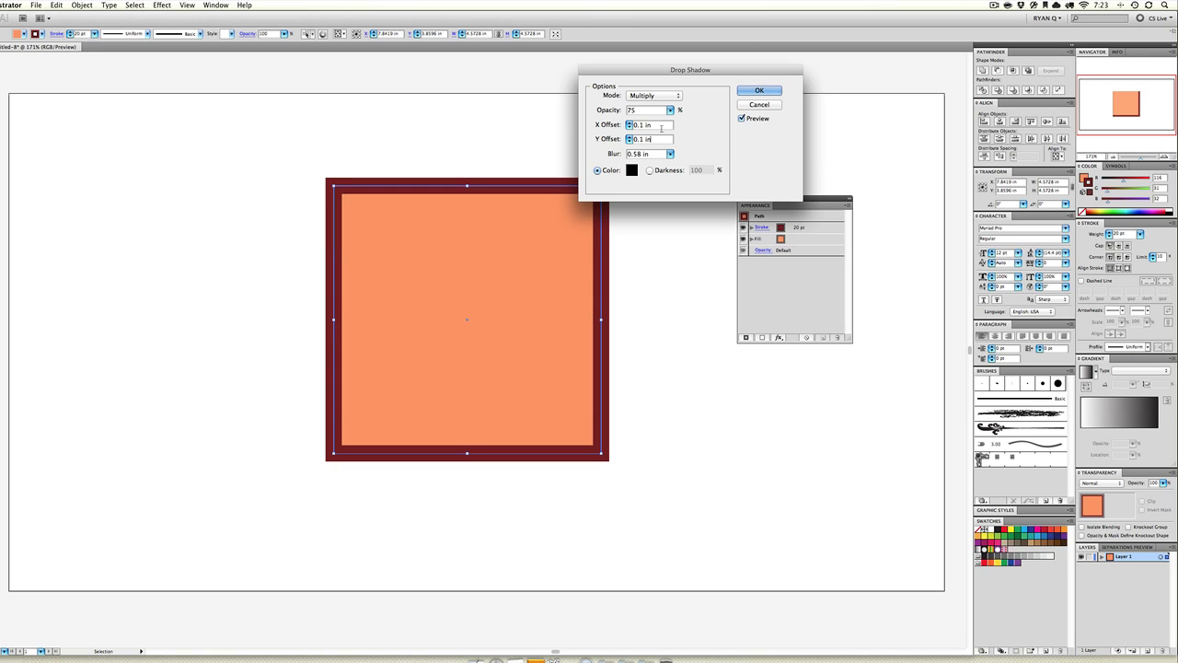
- Set the drop shadow's X offset to 0.25 in and its Y offset to 0.38 in
{"action": "double_click", "coordinate": [656, 124]}
{"action": "key", "text": "Up"}
{"action": "left_click", "coordinate": [659, 139]}
{"action": "key", "text": "Up"}
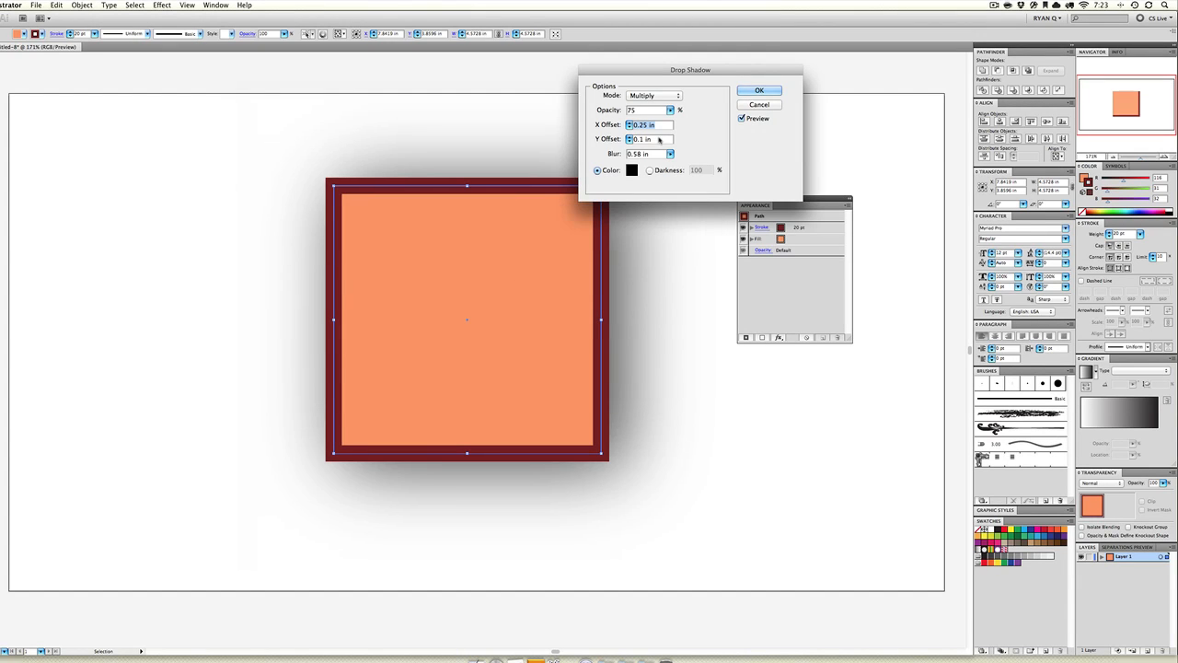
{"action": "left_click", "coordinate": [659, 139]}
{"action": "key", "text": "Up"}
{"action": "key", "text": "Up"}
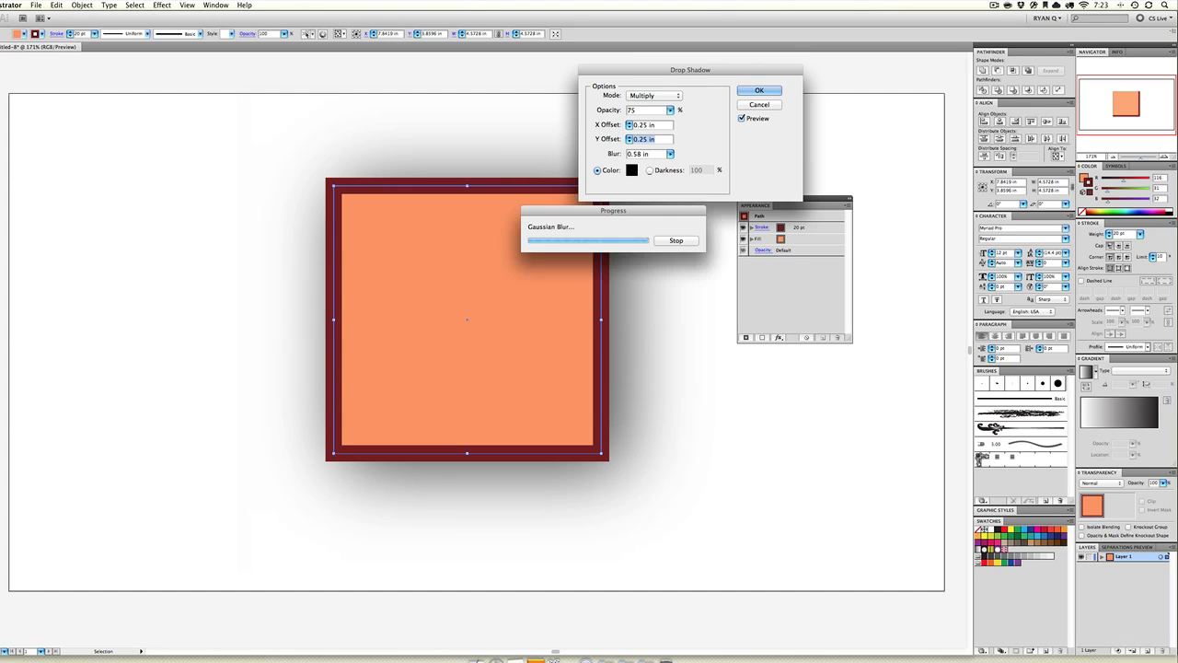
{"action": "key", "text": "Up"}
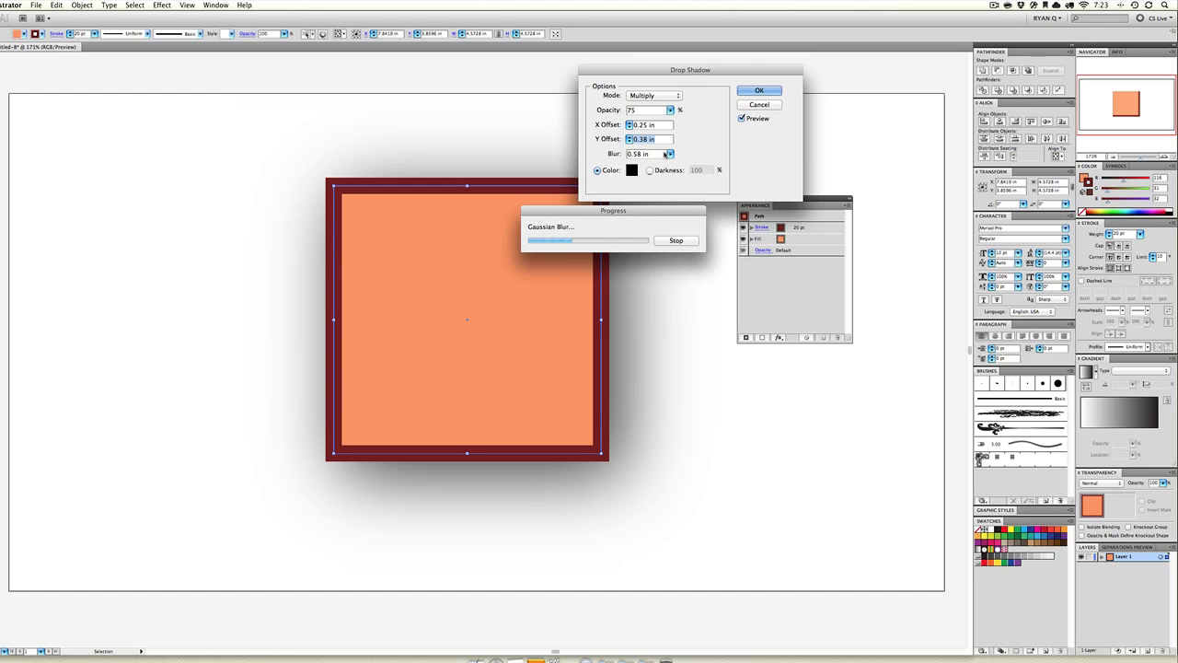
- Set the drop shadow's blur to 0.25 in and opacity to 29%, keeping the Multiply mode
{"action": "key", "text": "Tab"}
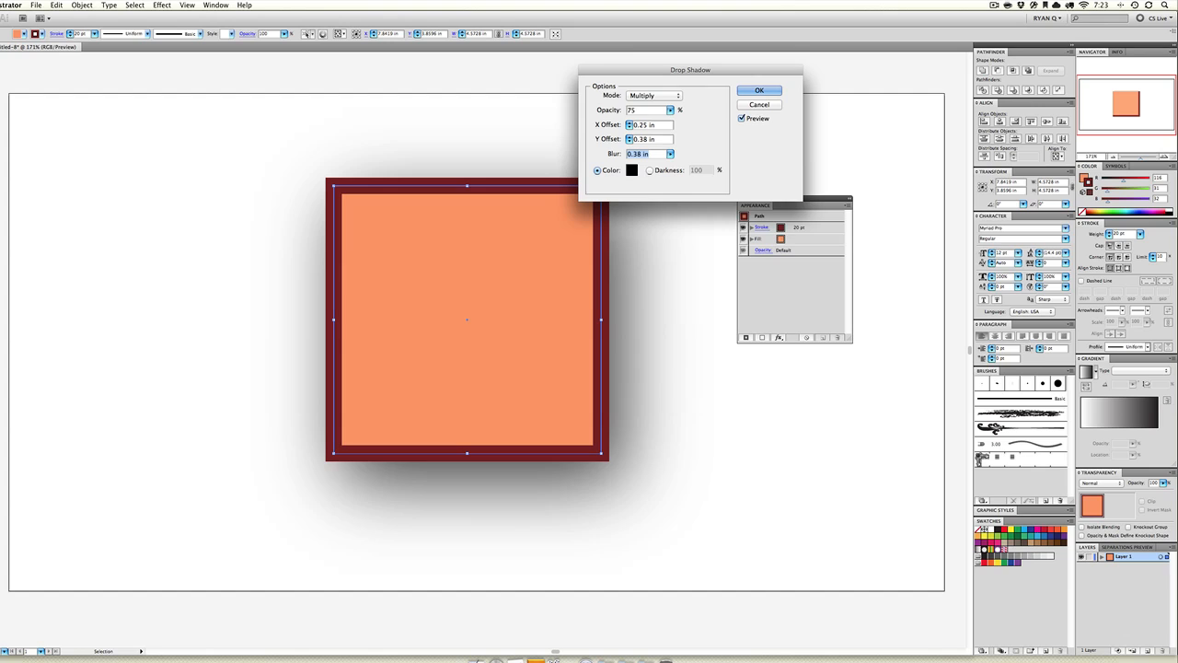
{"action": "key", "text": "Down"}
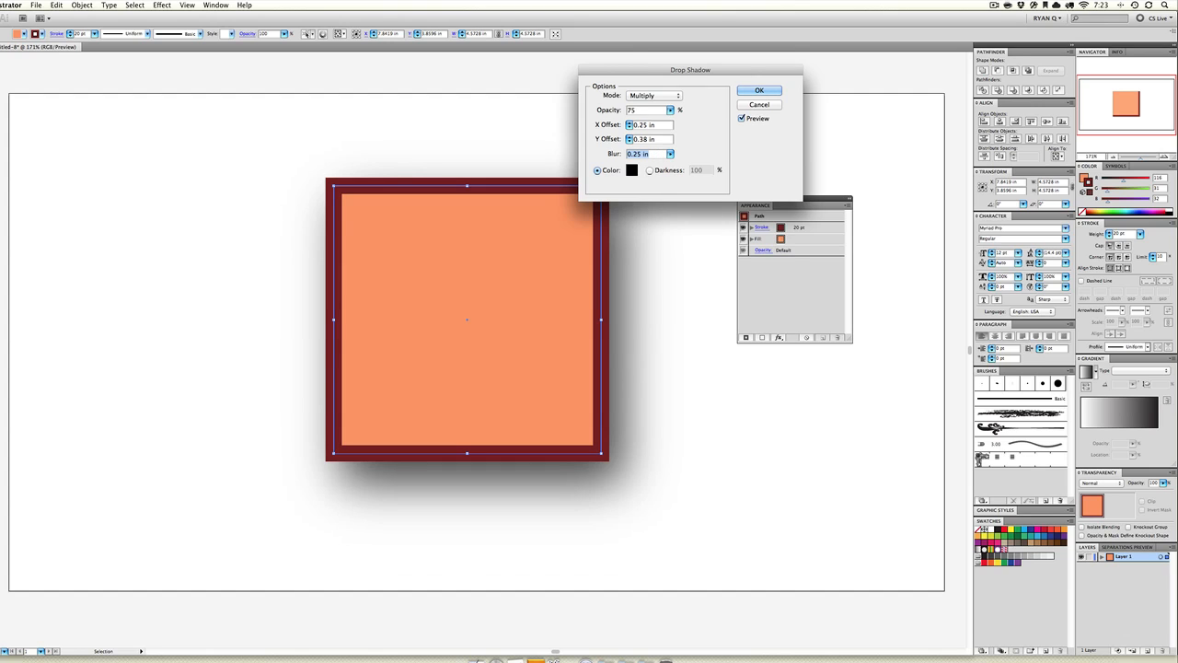
{"action": "left_click", "coordinate": [678, 96]}
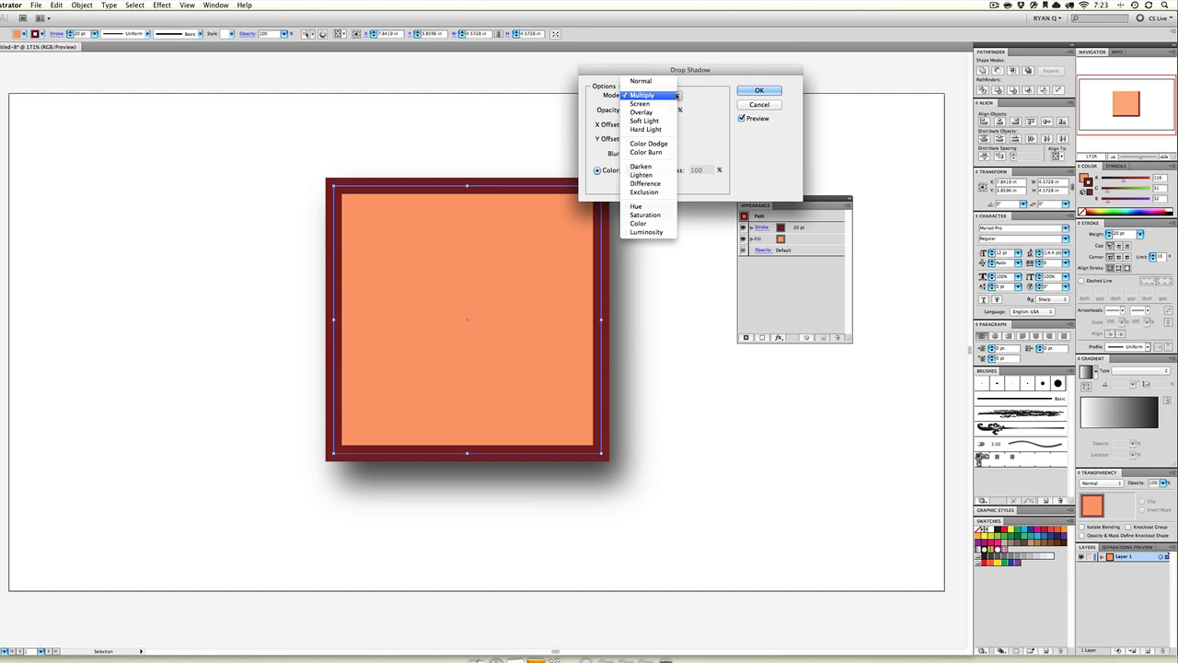
{"action": "left_click", "coordinate": [675, 96]}
{"action": "left_click", "coordinate": [670, 109]}
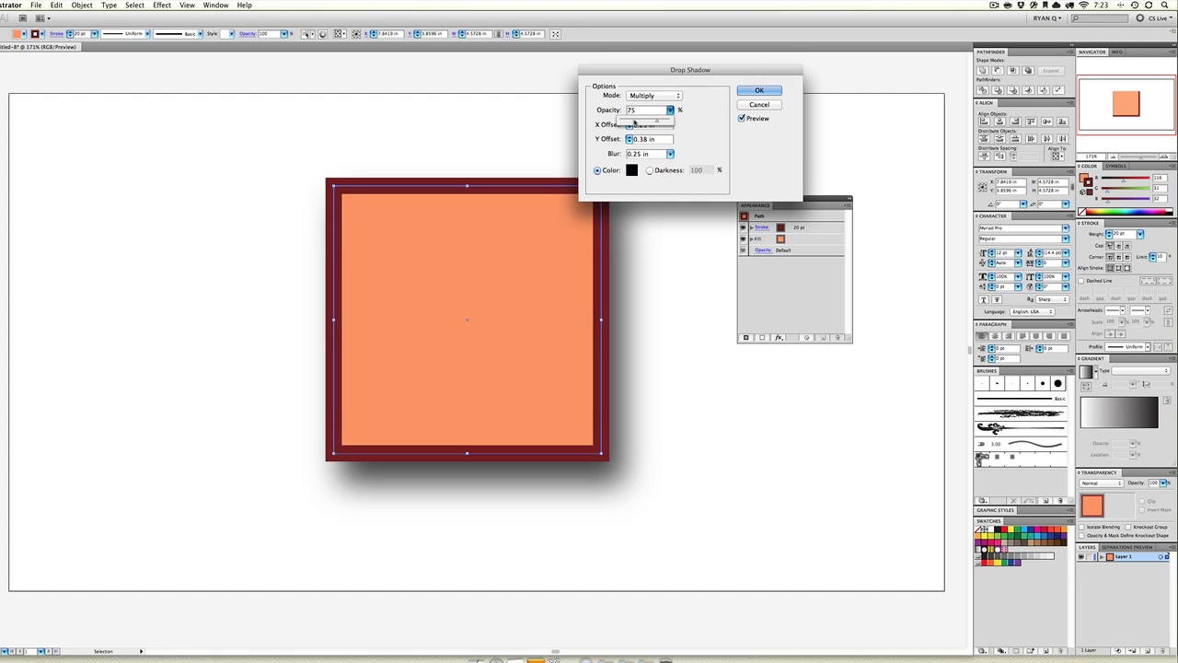
{"action": "left_click", "coordinate": [633, 173]}
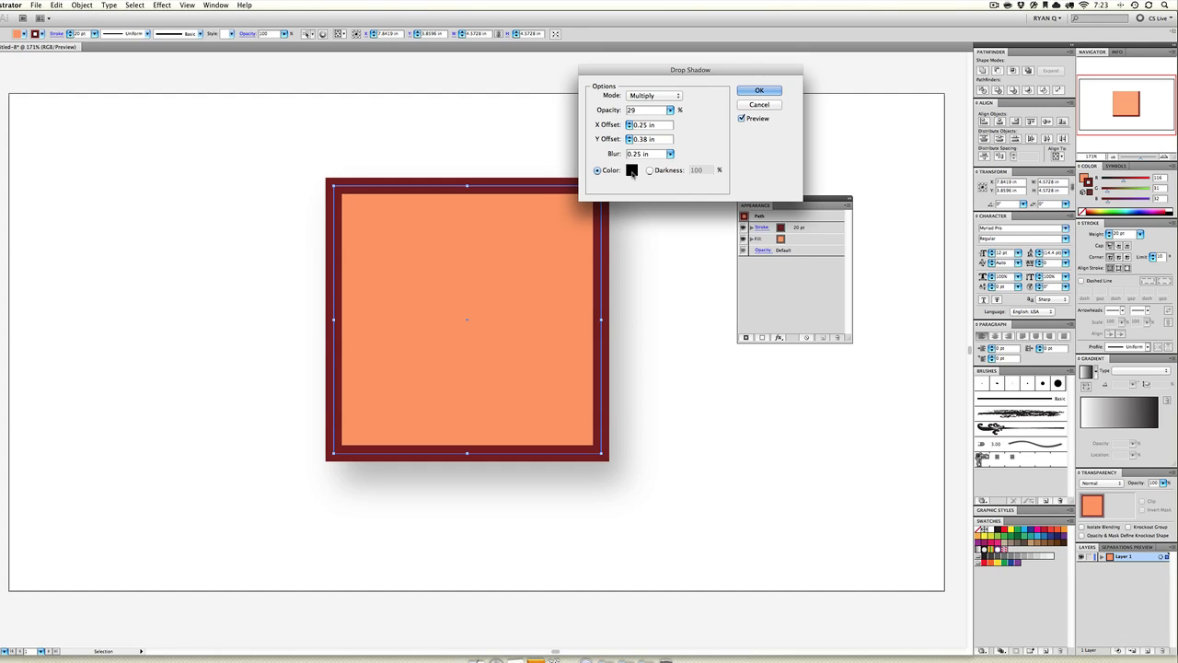
- Change the shadow colour to red CC0000, apply the Drop Shadow effect and deselect the square
{"action": "left_click", "coordinate": [631, 171]}
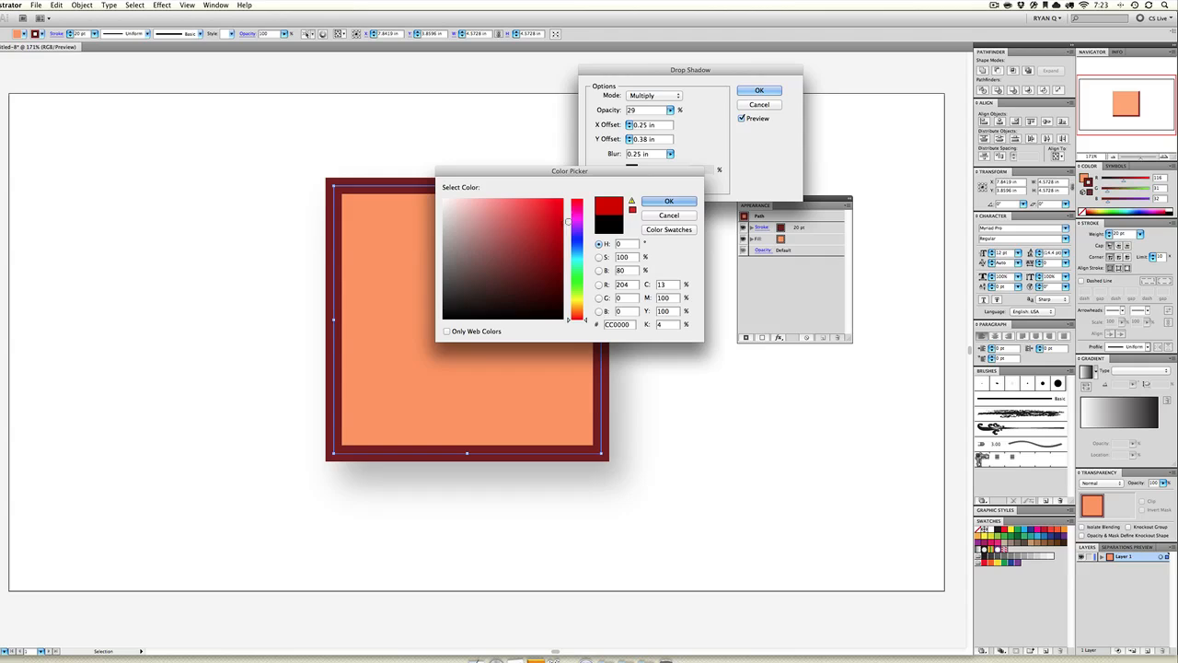
{"action": "left_click", "coordinate": [669, 201]}
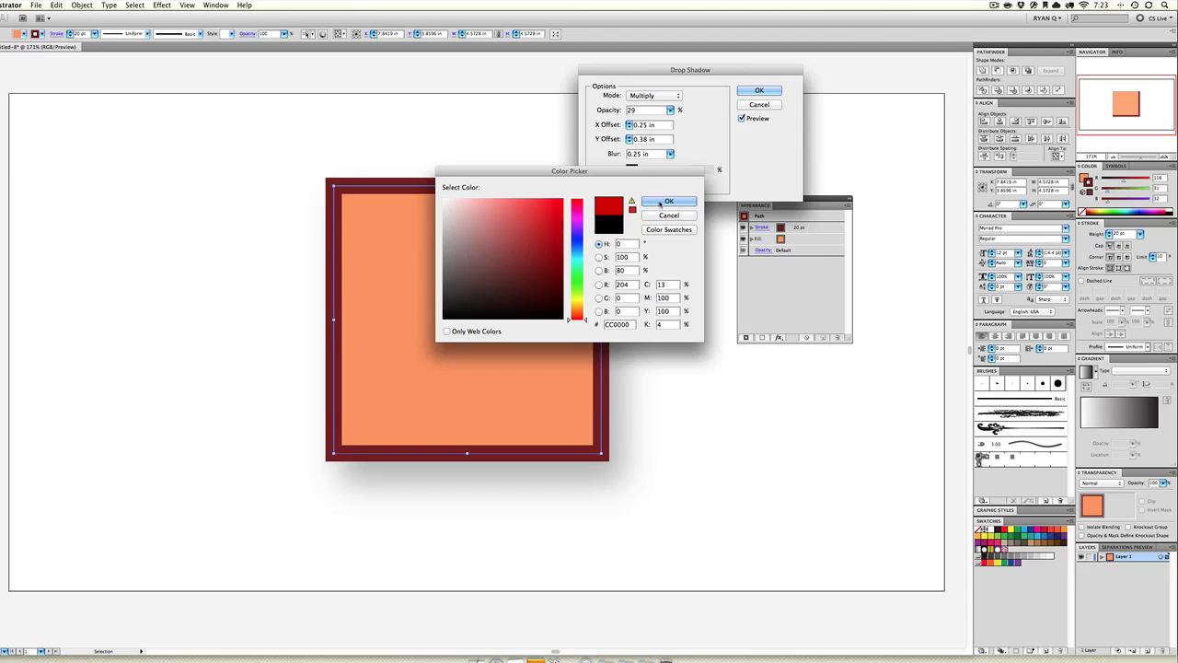
{"action": "left_click", "coordinate": [759, 90]}
{"action": "left_click", "coordinate": [695, 187]}
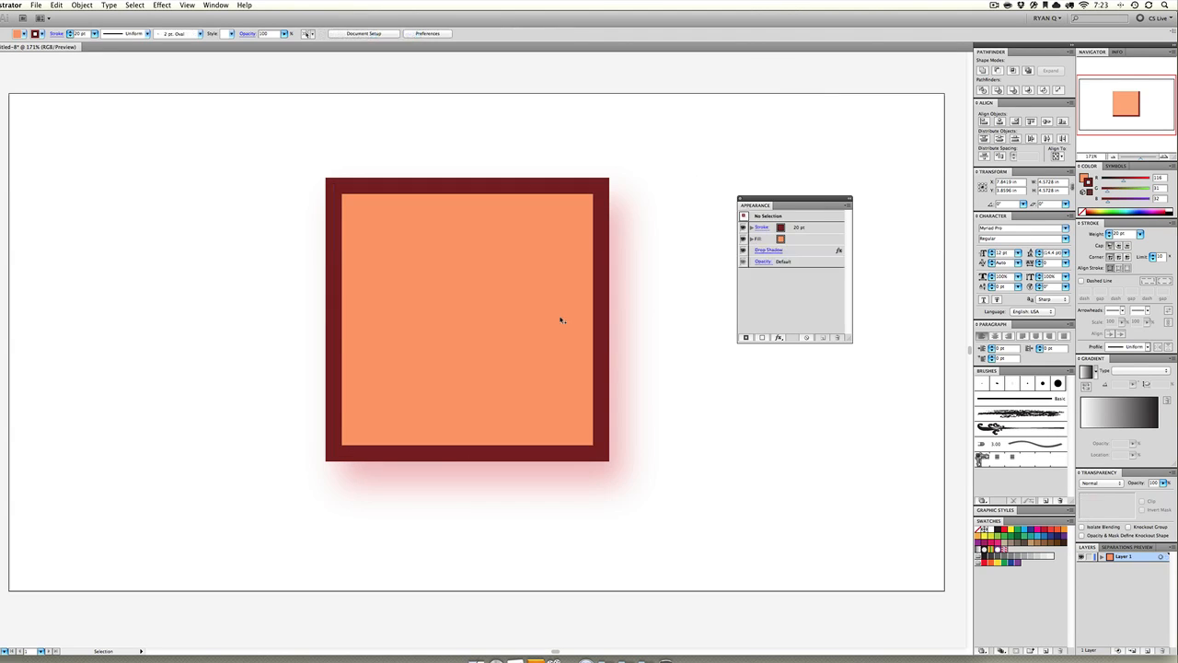
- Duplicate the shadowed square down and right at about X 9.74 in, Y 5.26 in, and send the copy behind the original
{"action": "left_click_drag", "start_coordinate": [574, 344], "coordinate": [652, 395]}
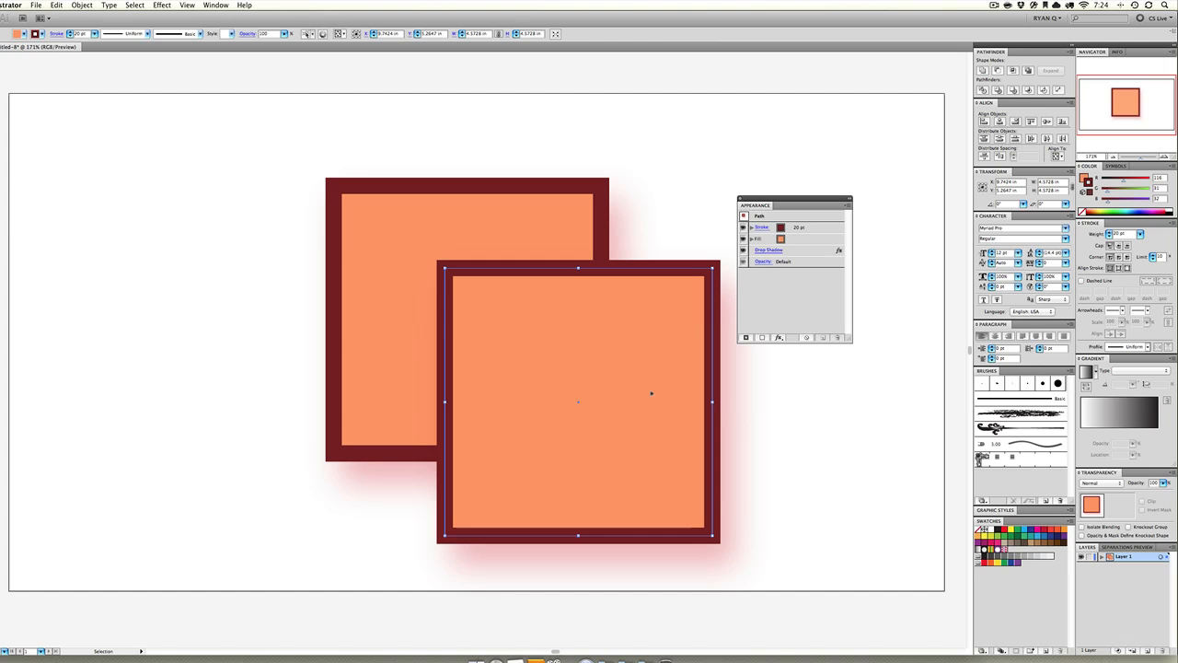
{"action": "key", "text": "super+bracketleft"}
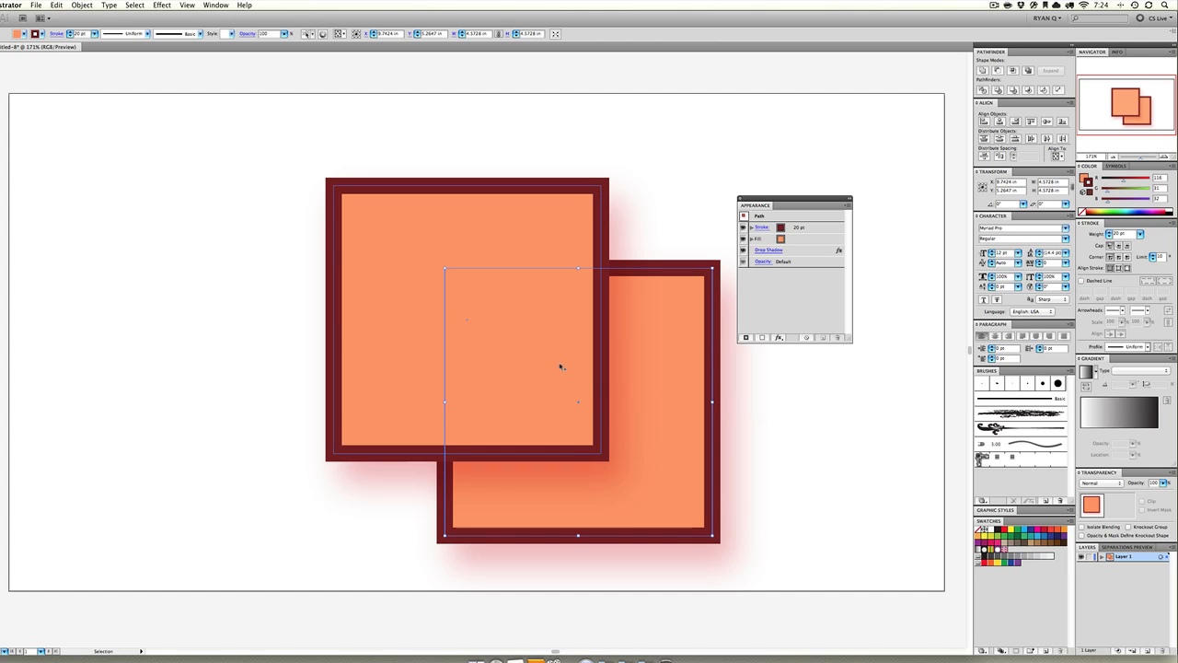
- Duplicate the shadowed square twice, offsetting each copy up and to the left, and deselect the artwork
{"action": "left_click", "coordinate": [548, 359]}
{"action": "left_click_drag", "start_coordinate": [548, 359], "coordinate": [480, 307]}
{"action": "left_click_drag", "start_coordinate": [480, 307], "coordinate": [392, 249]}
{"action": "left_click", "coordinate": [668, 189]}
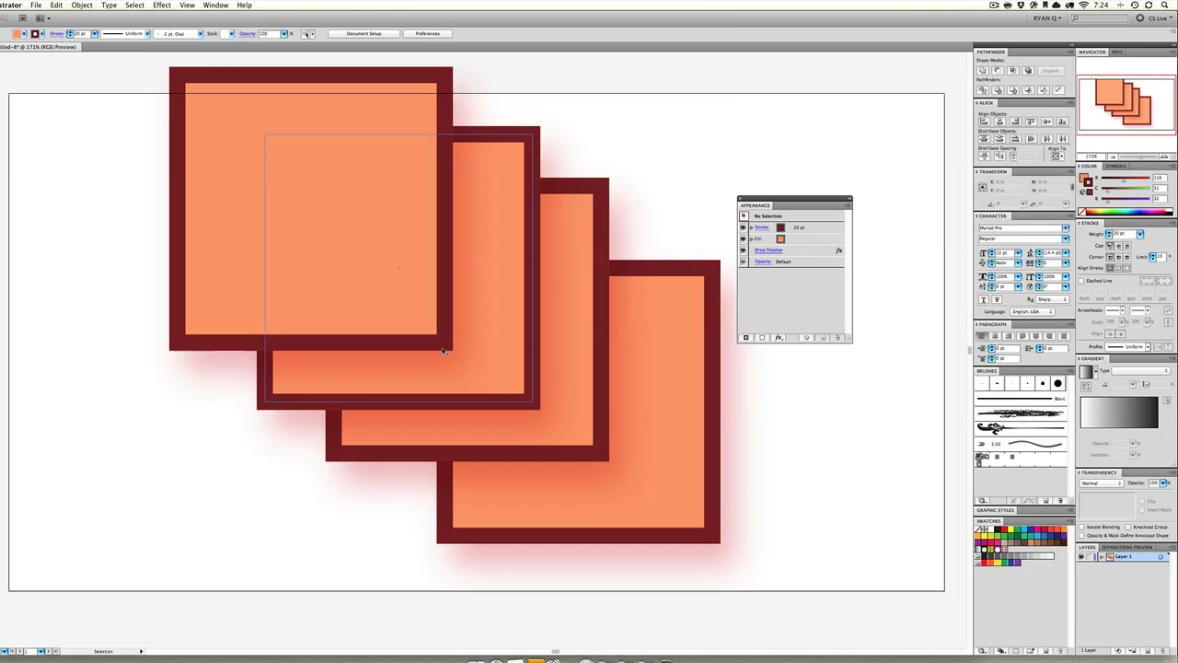
- Delete the extra overlapping squares so that only one shadowed square is kept
{"action": "left_click_drag", "start_coordinate": [151, 499], "coordinate": [663, 395]}
{"action": "scroll", "coordinate": [662, 395], "scroll_direction": "up", "scroll_amount": 1}
{"action": "key", "text": "Delete"}
{"action": "left_click_drag", "start_coordinate": [418, 269], "coordinate": [610, 404]}
- Cut the remaining square, paste it back at the artboard's centre and remove its Drop Shadow effect
{"action": "left_click", "coordinate": [800, 251]}
{"action": "key", "text": "ctrl+x"}
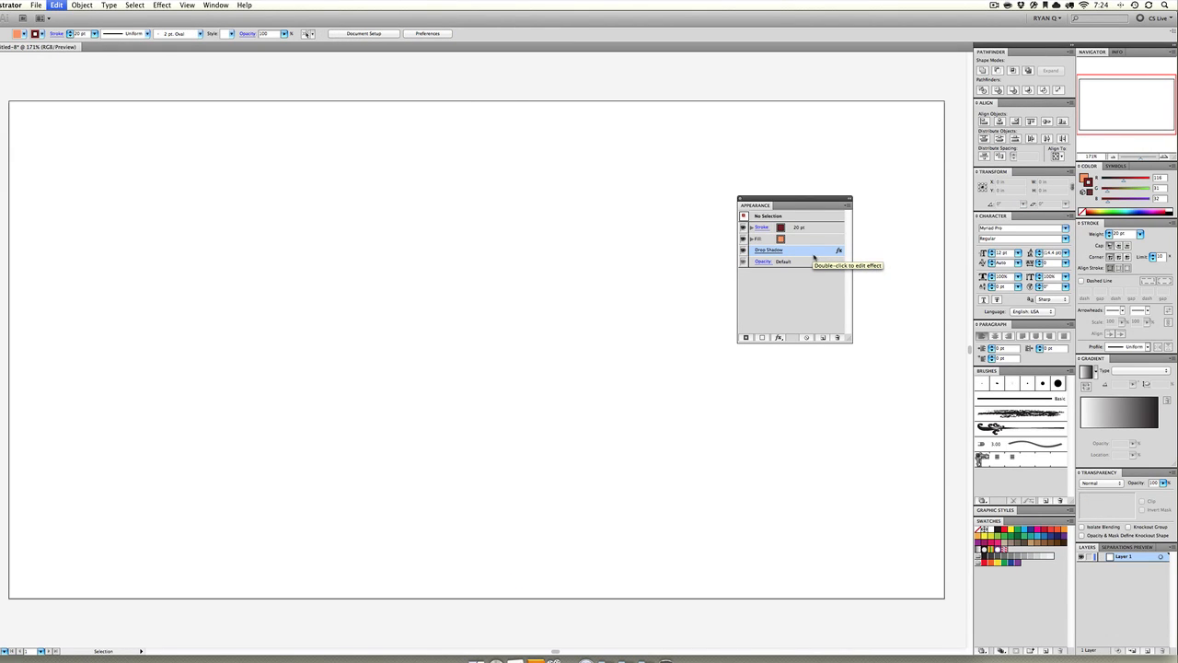
{"action": "key", "text": "ctrl+v"}
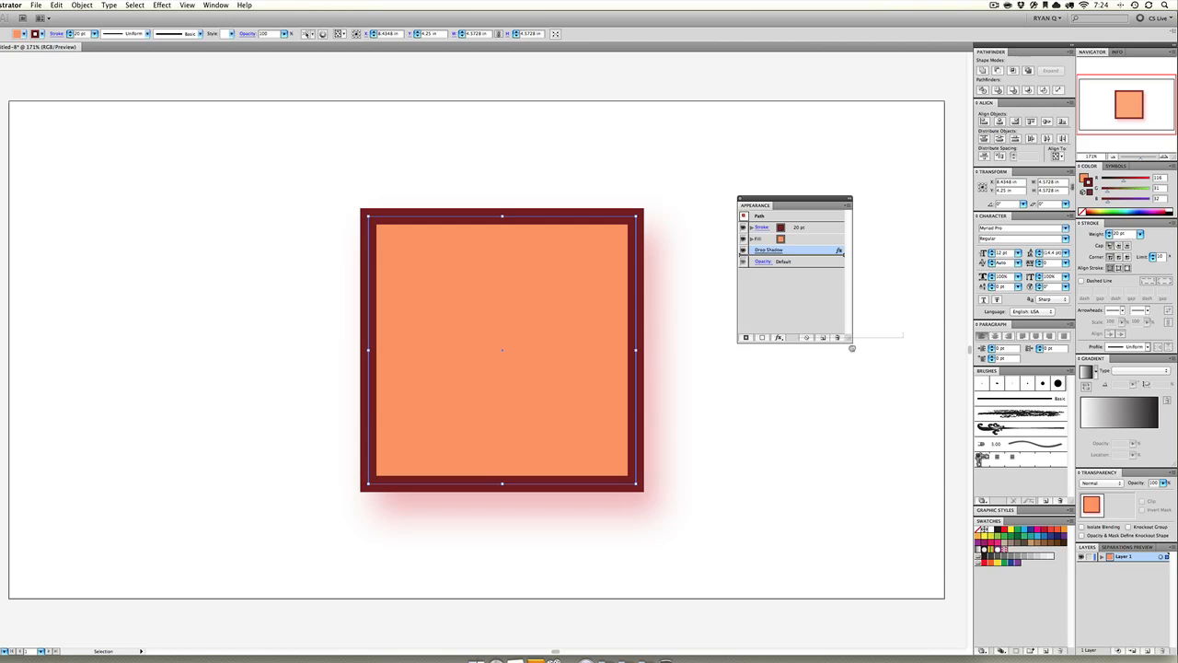
{"action": "left_click", "coordinate": [836, 336]}
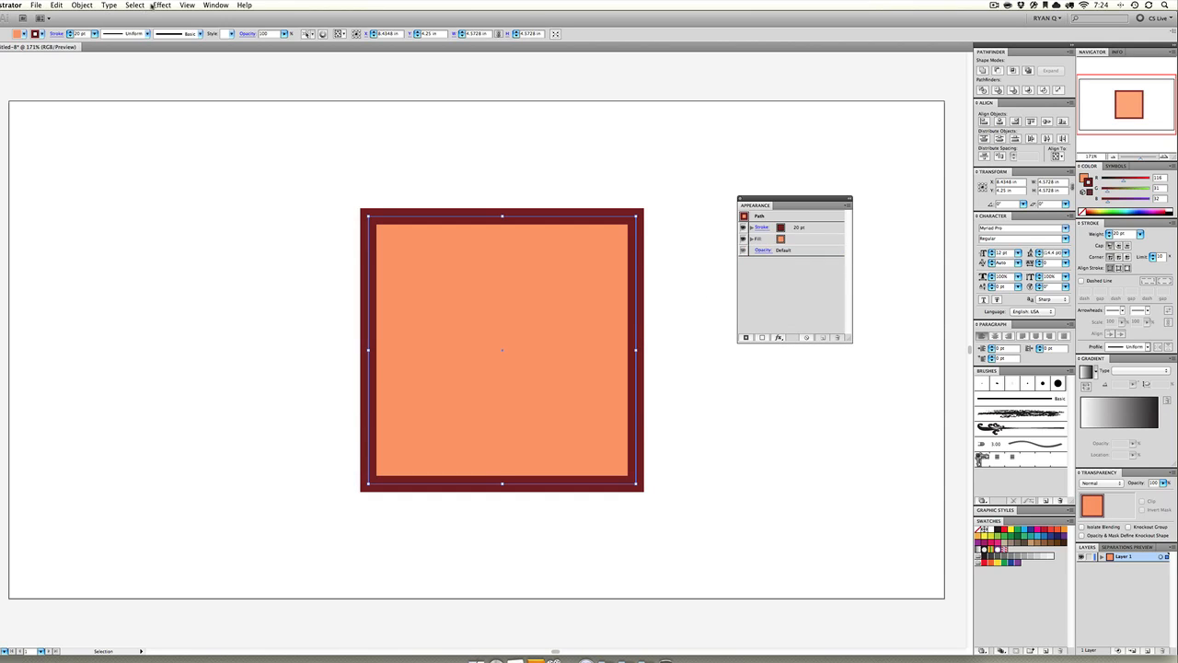
{"action": "left_click", "coordinate": [181, 5]}
{"action": "mouse_move", "coordinate": [163, 5]}
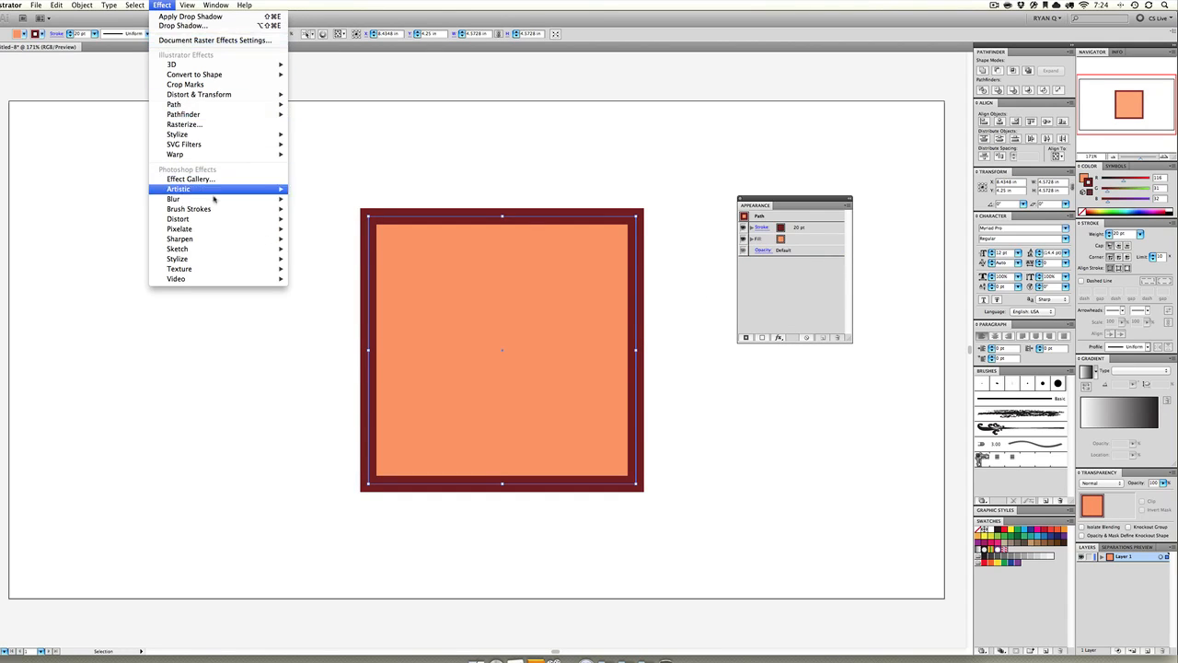
{"action": "mouse_move", "coordinate": [226, 189]}
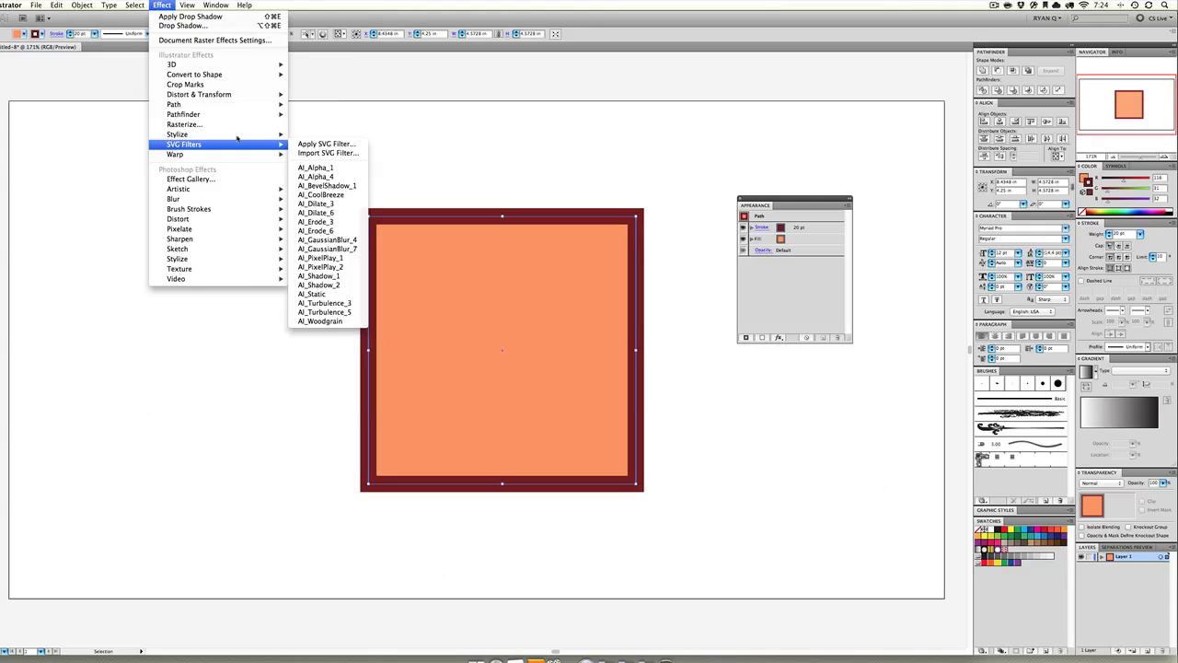
{"action": "mouse_move", "coordinate": [237, 137]}
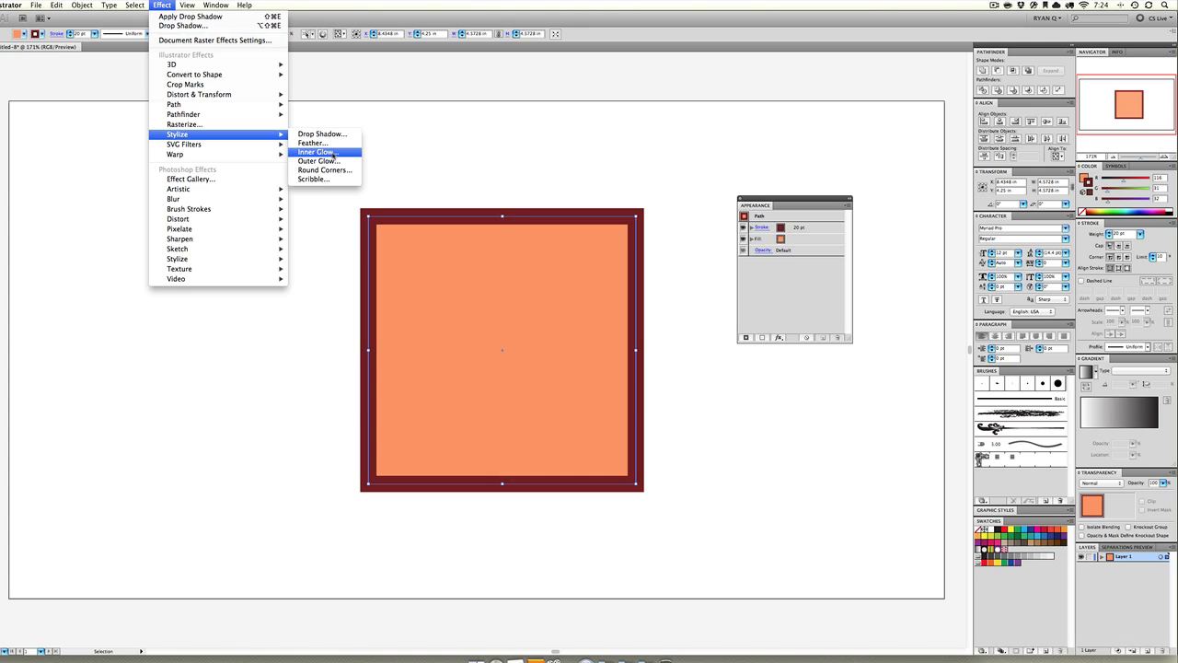
{"action": "left_click", "coordinate": [324, 170]}
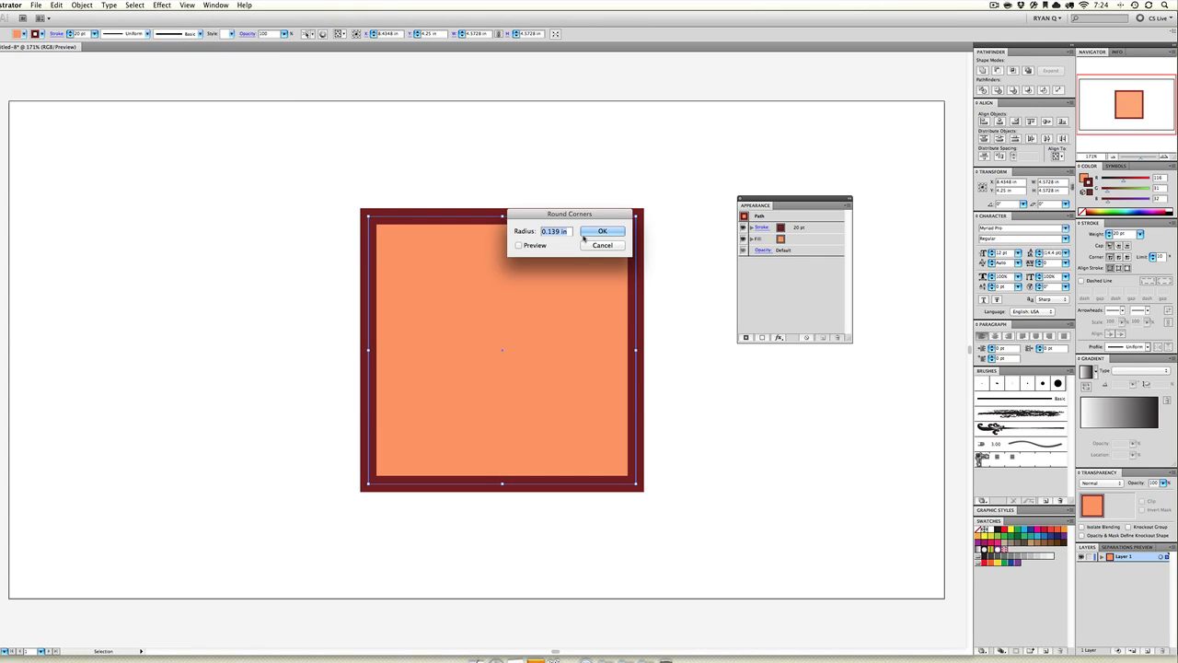
{"action": "left_click", "coordinate": [602, 245]}
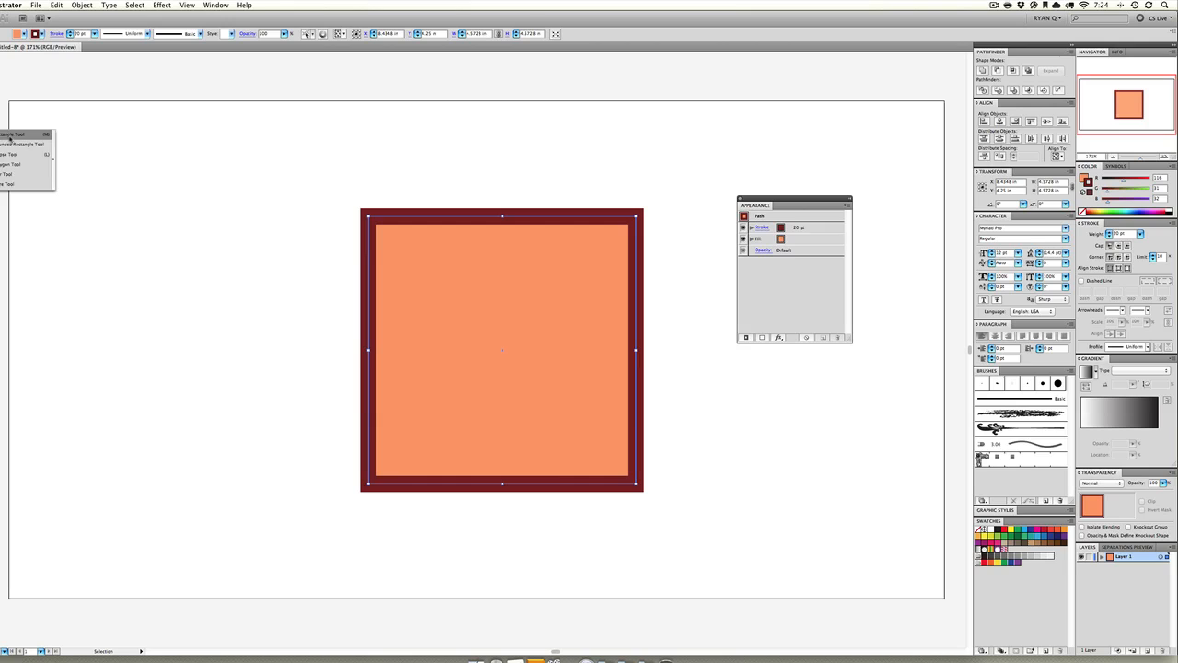
- Draw a rounded rectangle about 1.84 by 1.62 in near the artboard's upper-left corner
{"action": "left_click", "coordinate": [18, 140]}
{"action": "left_click_drag", "start_coordinate": [61, 166], "coordinate": [167, 261]}
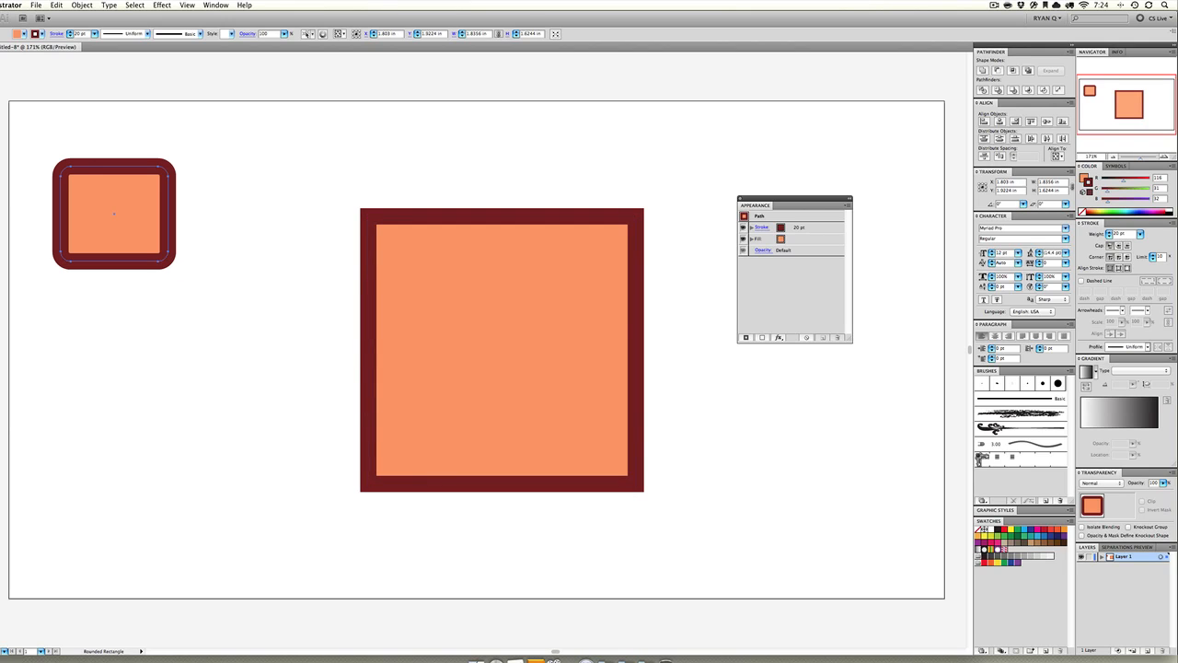
{"action": "key", "text": "v"}
{"action": "left_click", "coordinate": [115, 95]}
- Stretch the small rounded rectangle to the right until it overlaps the large square, and delete it
{"action": "left_click_drag", "start_coordinate": [167, 216], "coordinate": [377, 213]}
{"action": "left_click", "coordinate": [394, 178]}
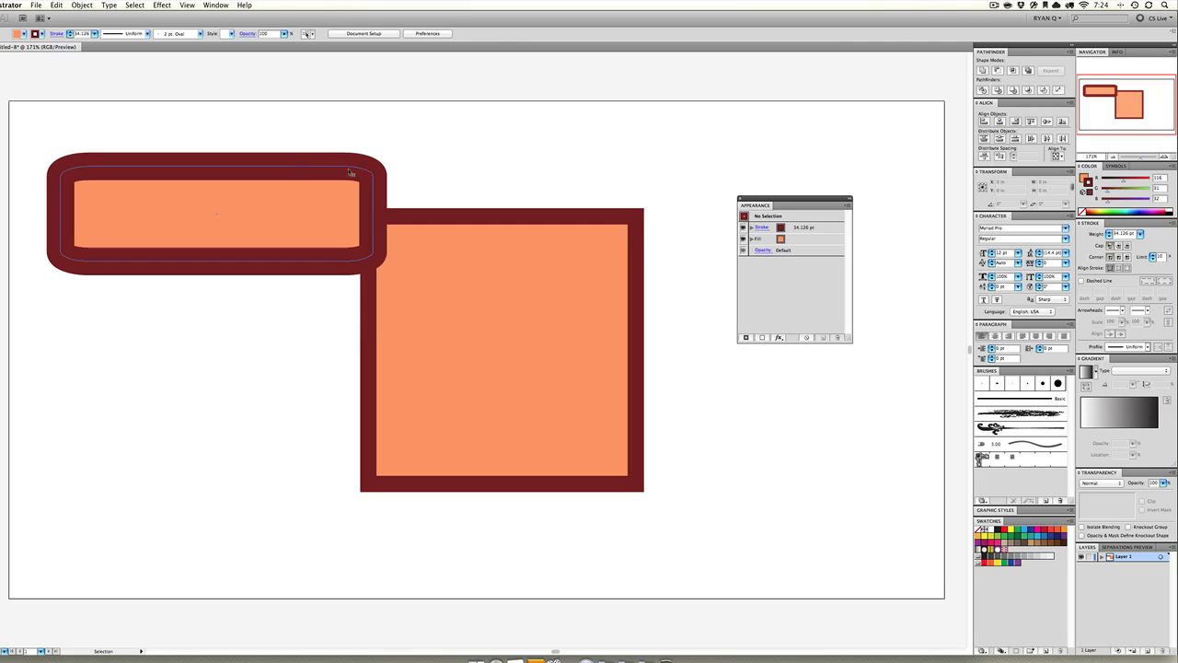
{"action": "left_click", "coordinate": [263, 229]}
{"action": "key", "text": "Delete"}
- Apply a Round Corners live effect to the large square, checking it with the preview on
{"action": "left_click", "coordinate": [460, 294]}
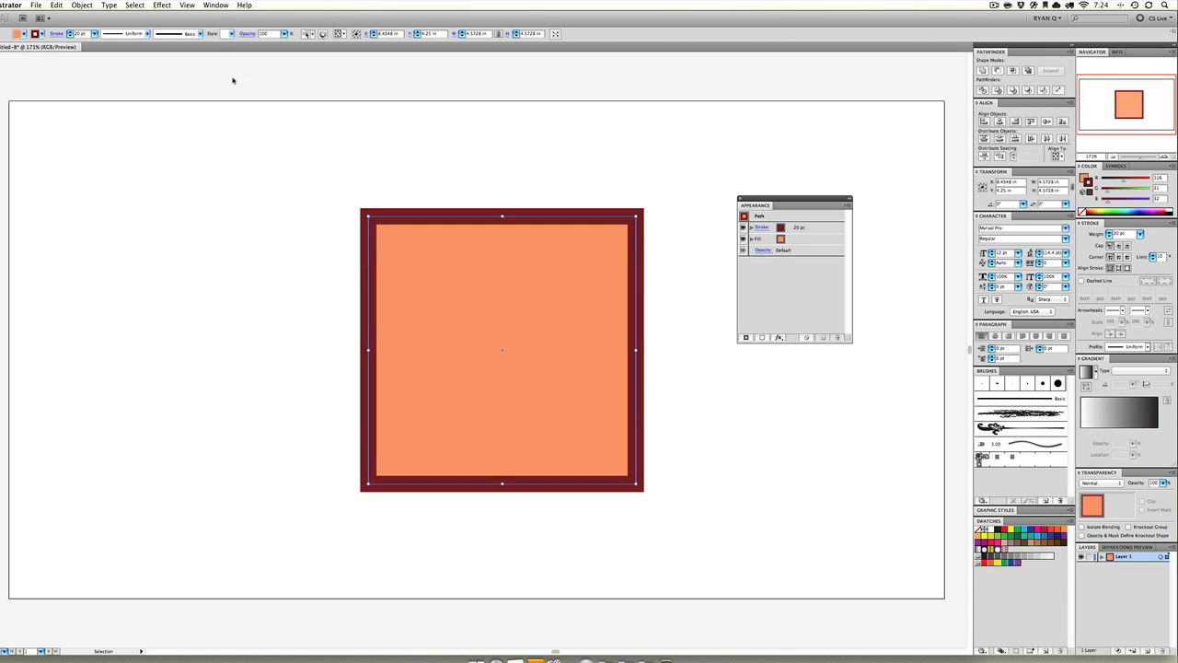
{"action": "left_click", "coordinate": [162, 5]}
{"action": "mouse_move", "coordinate": [181, 138]}
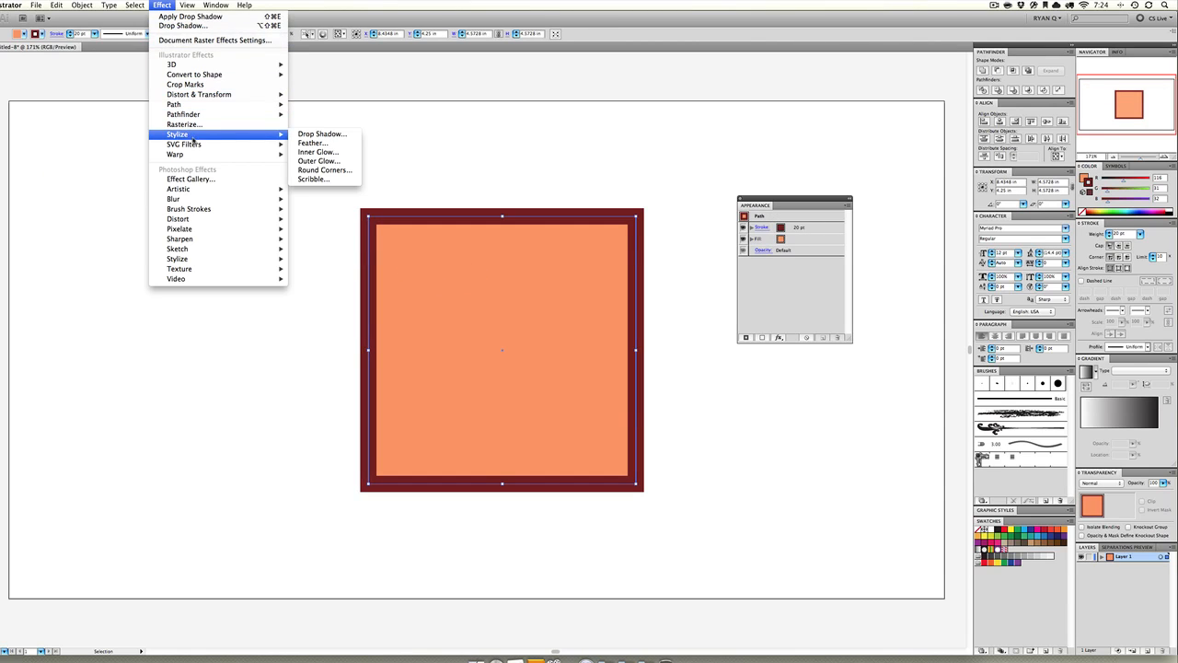
{"action": "left_click", "coordinate": [327, 170]}
{"action": "type", "text": "0.125"}
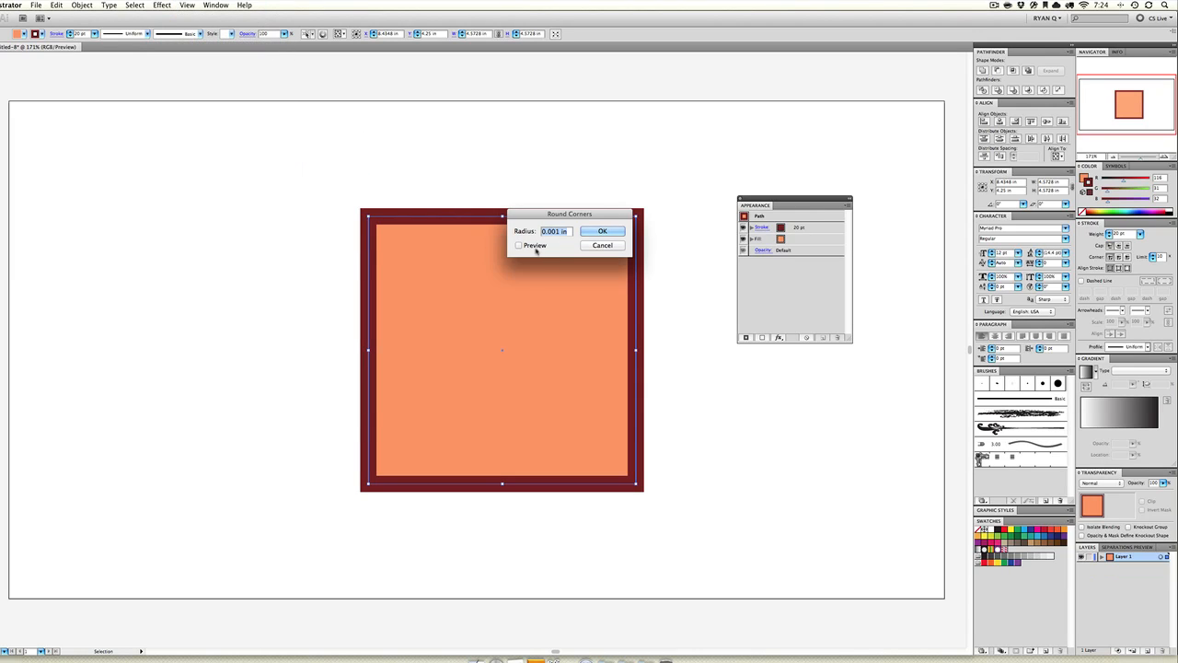
{"action": "left_click", "coordinate": [535, 246]}
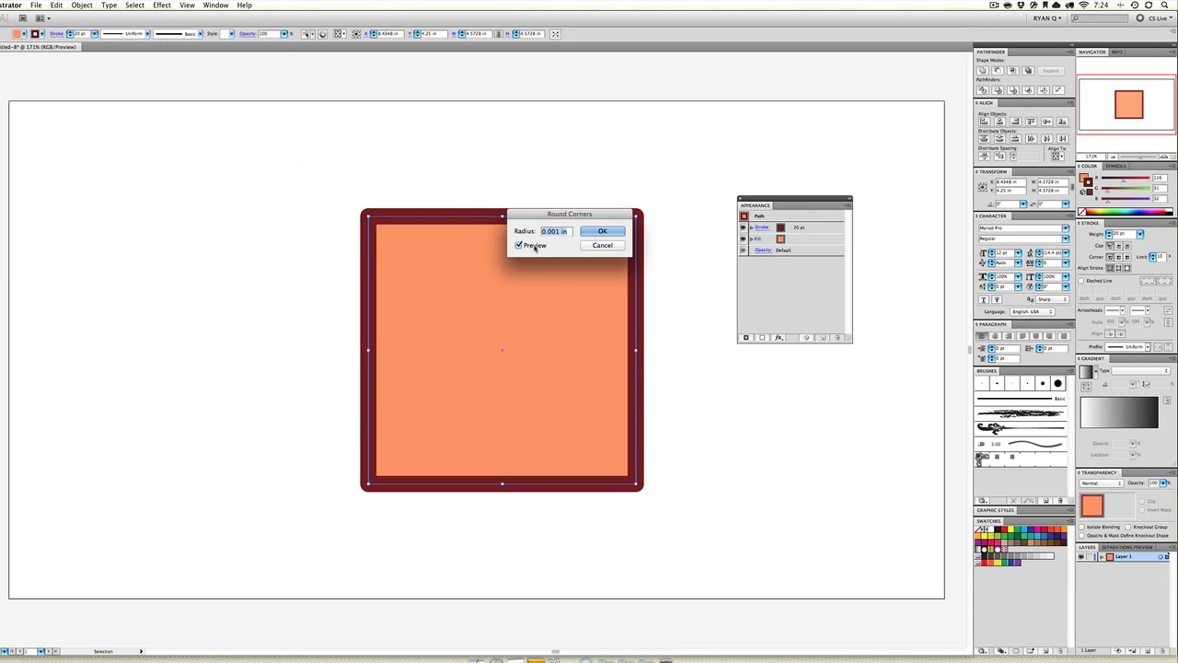
{"action": "left_click", "coordinate": [600, 231]}
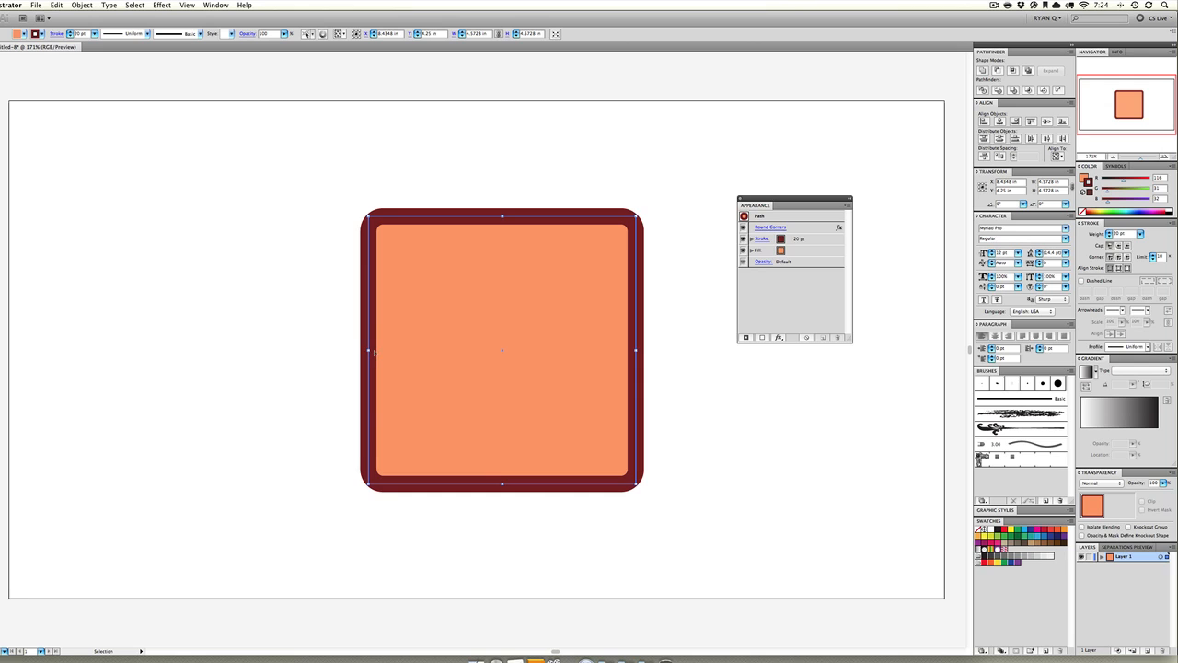
- Try stretching the rounded square to about 9.28 in wide and flattening it into a thin bar, and undo both resizes
{"action": "left_click_drag", "start_coordinate": [367, 350], "coordinate": [102, 353]}
{"action": "left_click", "coordinate": [200, 197]}
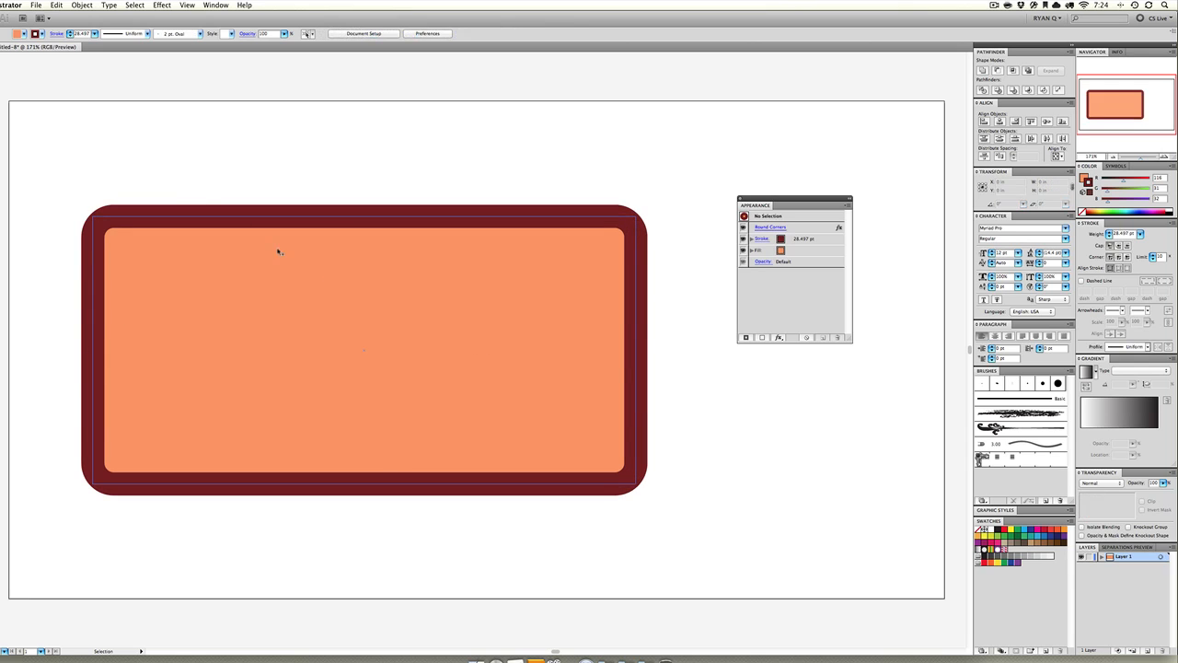
{"action": "left_click", "coordinate": [382, 288]}
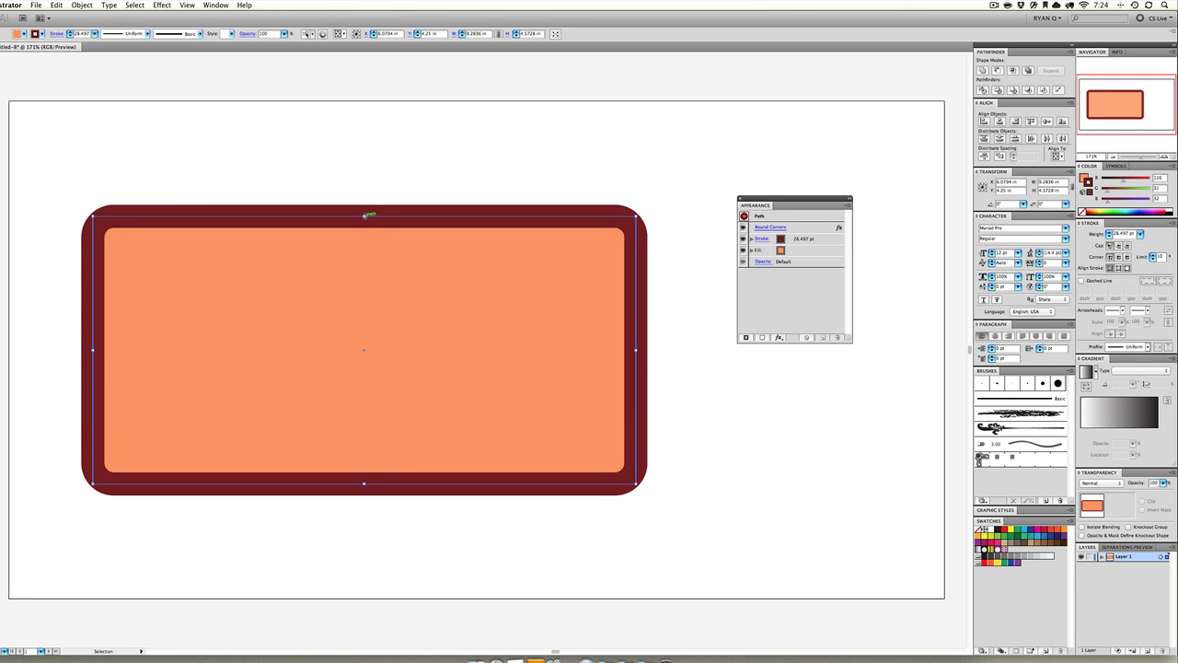
{"action": "left_click_drag", "start_coordinate": [364, 215], "coordinate": [368, 413]}
{"action": "key", "text": "super+shift+a"}
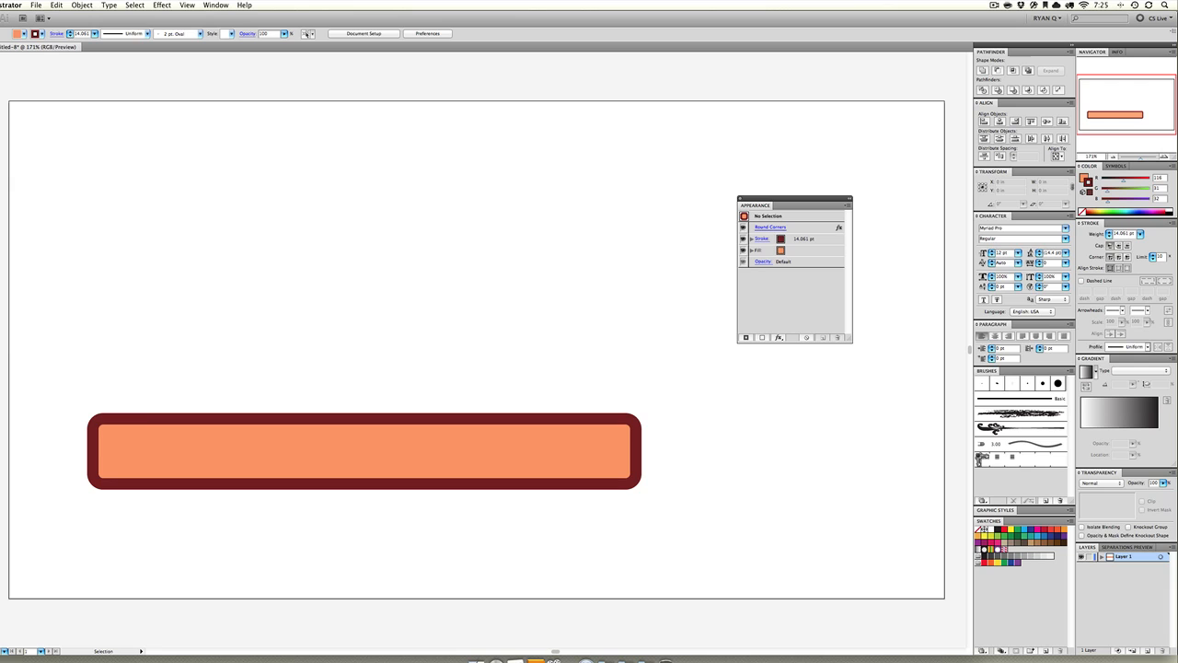
{"action": "key", "text": "super+z"}
{"action": "key", "text": "super+z"}
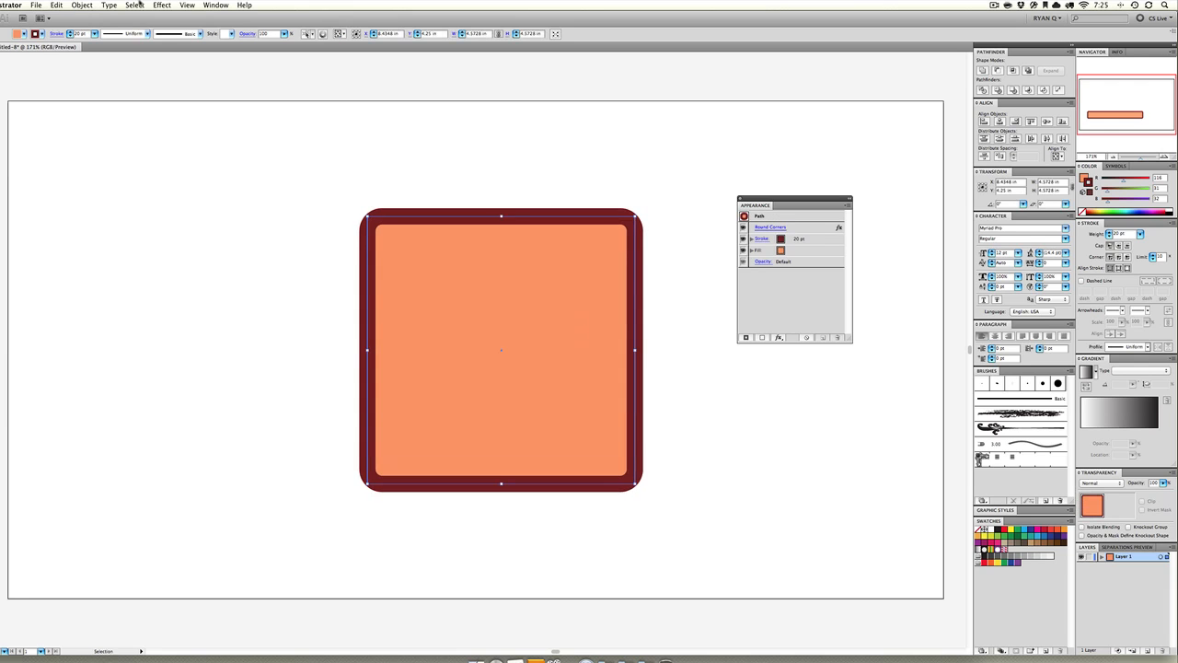
- Start a Scribble effect on the rounded square and set its path overlap variation to 0.49 in
{"action": "left_click", "coordinate": [152, 5]}
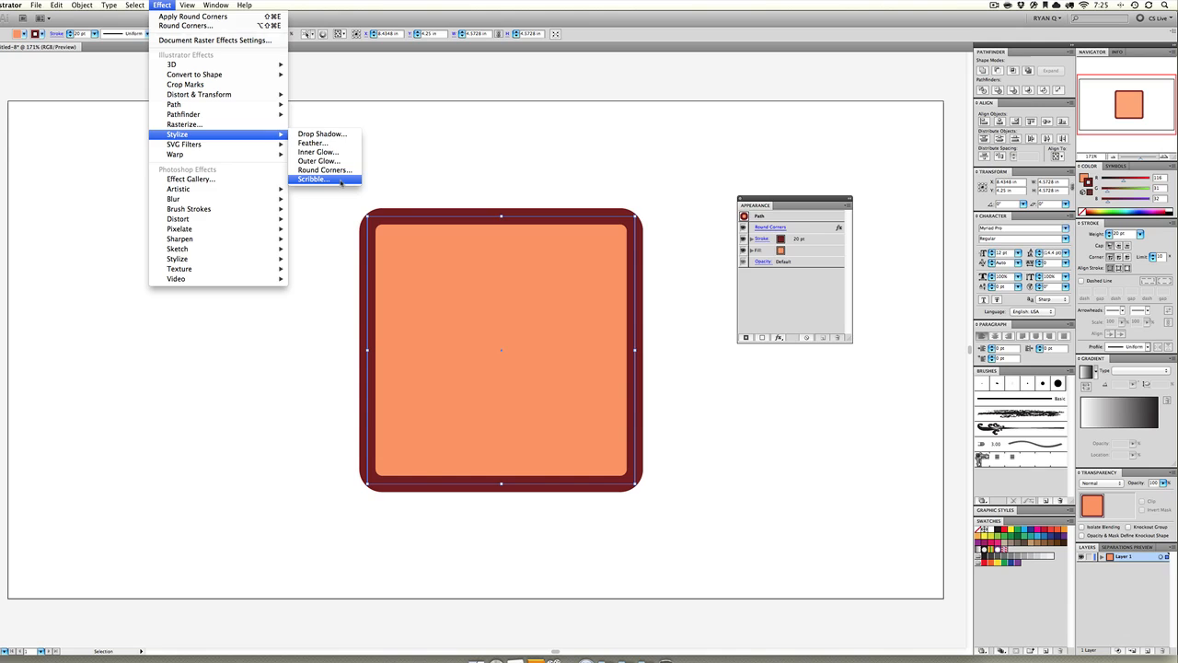
{"action": "left_click", "coordinate": [339, 181]}
{"action": "mouse_move", "coordinate": [606, 172]}
{"action": "left_mouse_down"}
{"action": "mouse_move", "coordinate": [694, 115]}
{"action": "mouse_move", "coordinate": [833, 90]}
{"action": "left_mouse_up"}
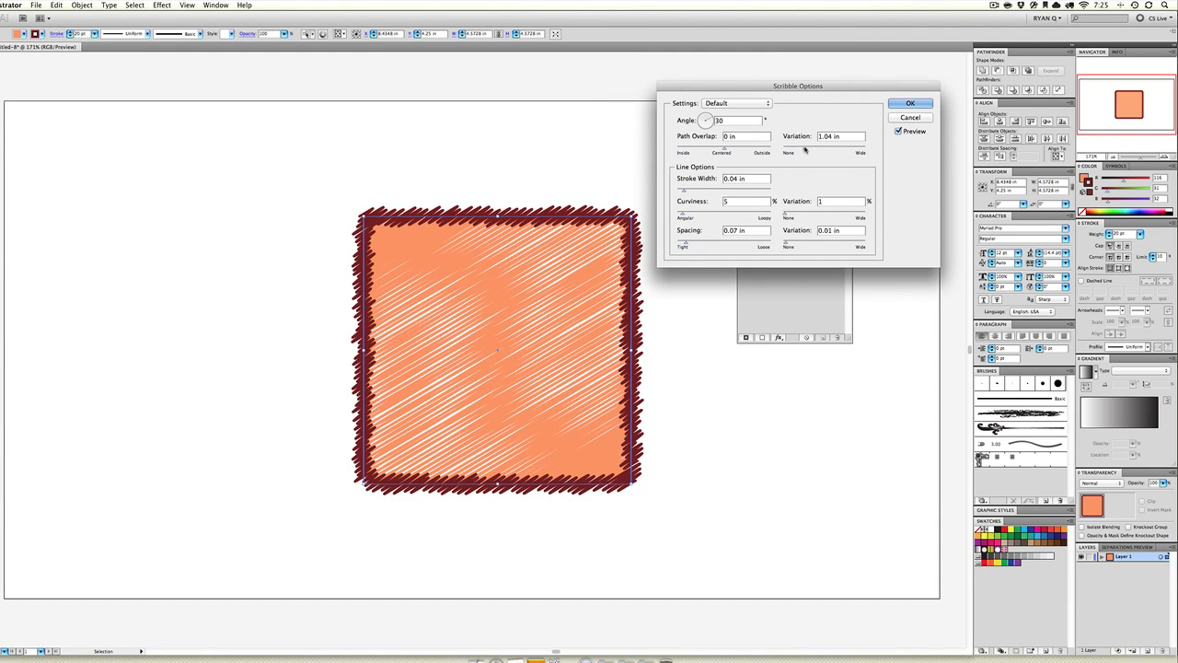
{"action": "left_click", "coordinate": [804, 152]}
{"action": "left_click", "coordinate": [788, 152]}
{"action": "left_click", "coordinate": [799, 151]}
- Try different path overlap amounts for the scribble, settling on -0.76 in
{"action": "left_click", "coordinate": [737, 150]}
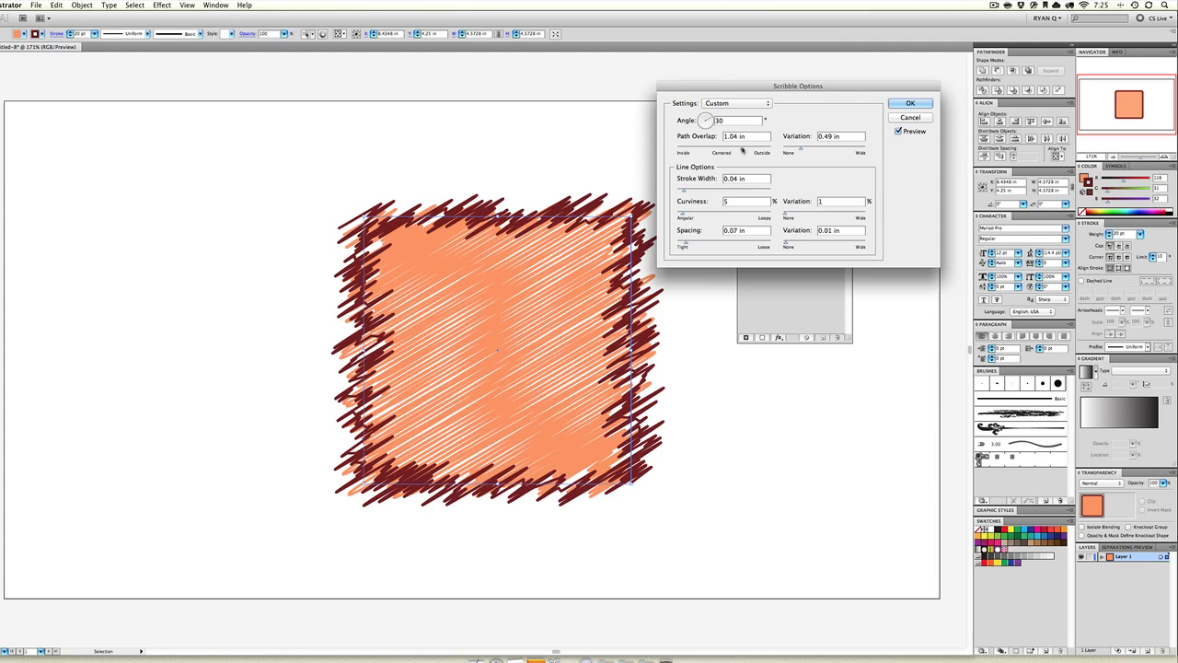
{"action": "left_click", "coordinate": [723, 150]}
{"action": "left_click", "coordinate": [705, 150]}
{"action": "left_click", "coordinate": [711, 150]}
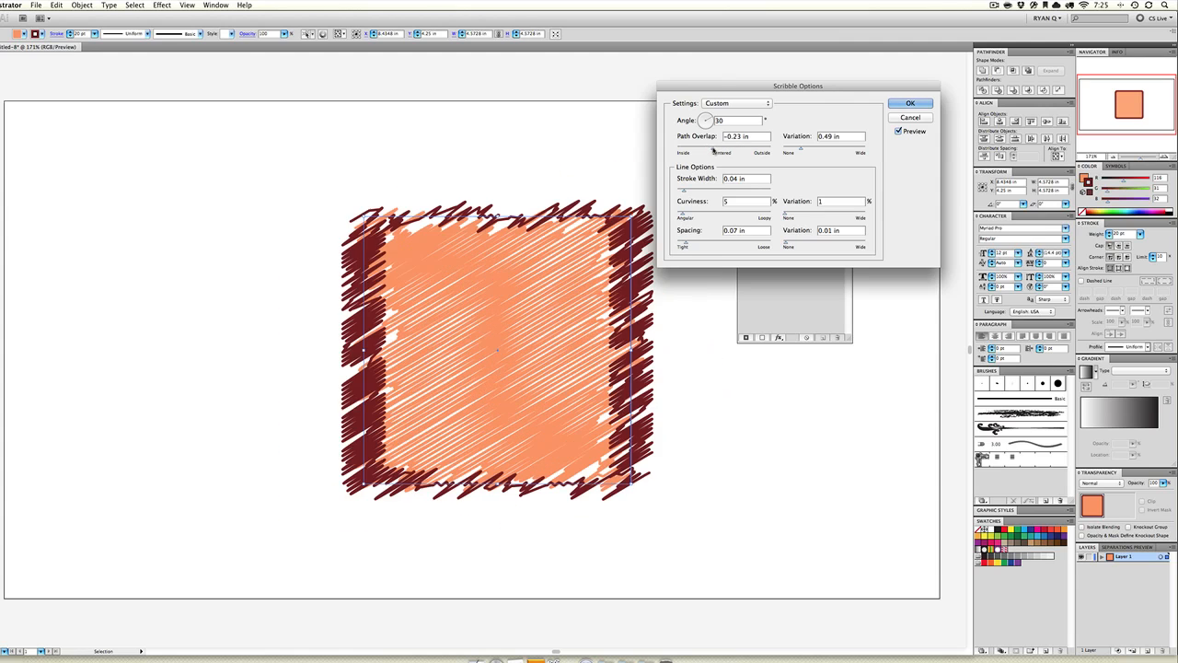
- Apply the Scribble effect with a stroke width of 0.08 in, and undo it
{"action": "left_click", "coordinate": [703, 191]}
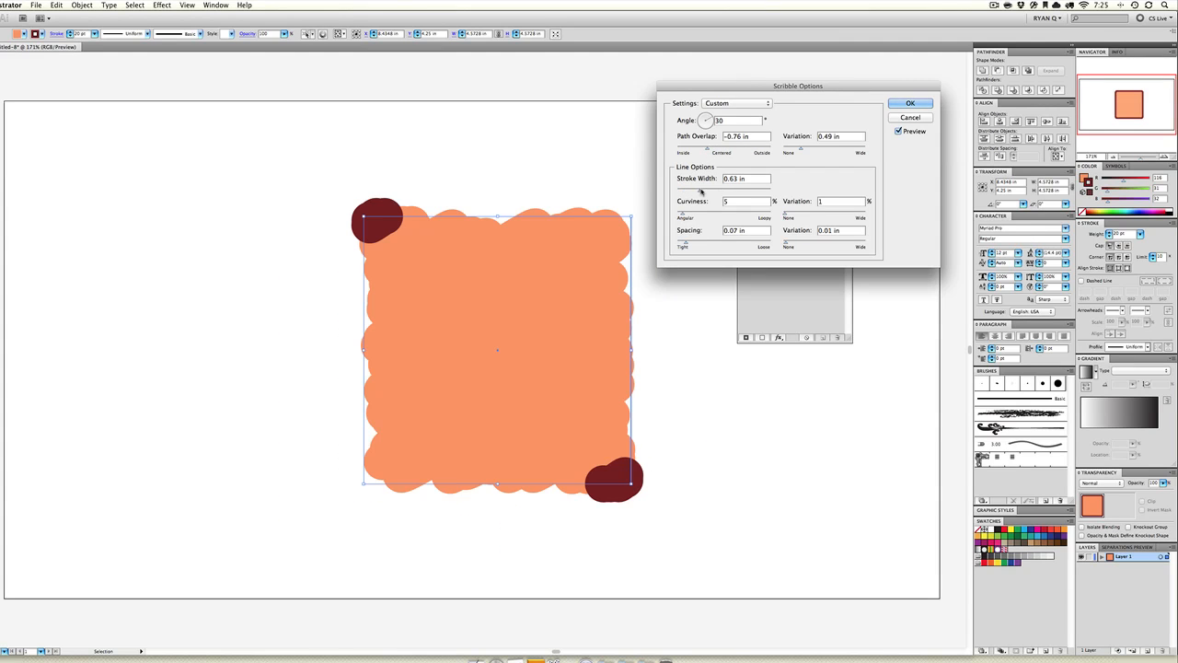
{"action": "left_click", "coordinate": [697, 192]}
{"action": "left_click", "coordinate": [693, 191]}
{"action": "left_click", "coordinate": [687, 192]}
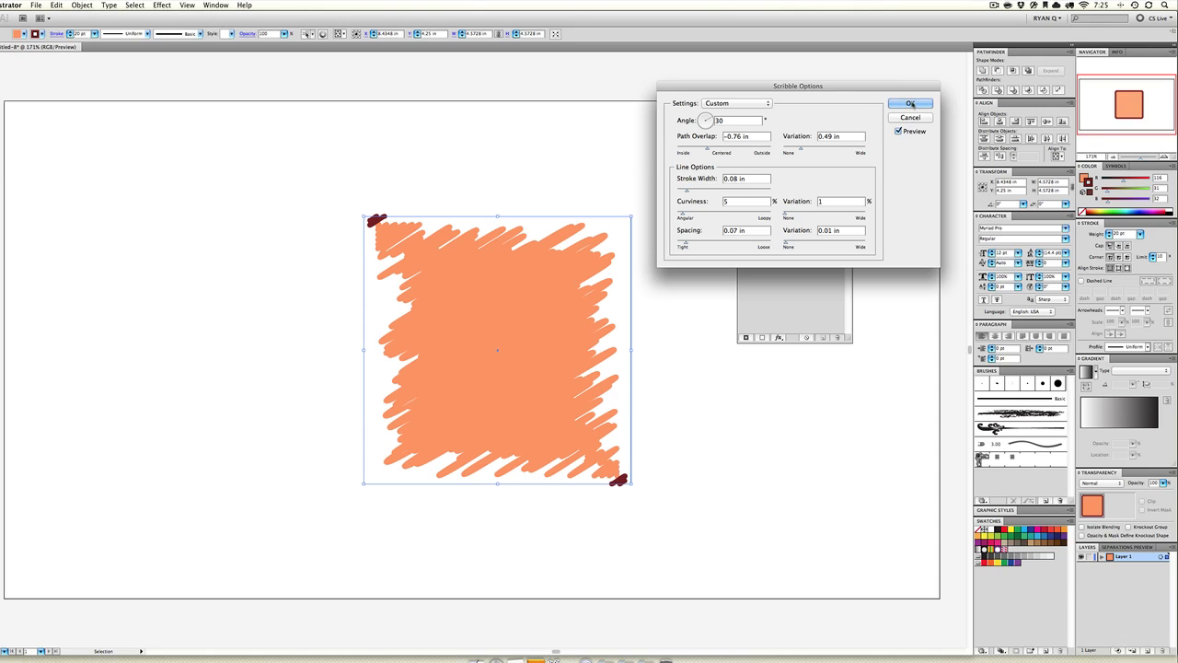
{"action": "left_click", "coordinate": [910, 103]}
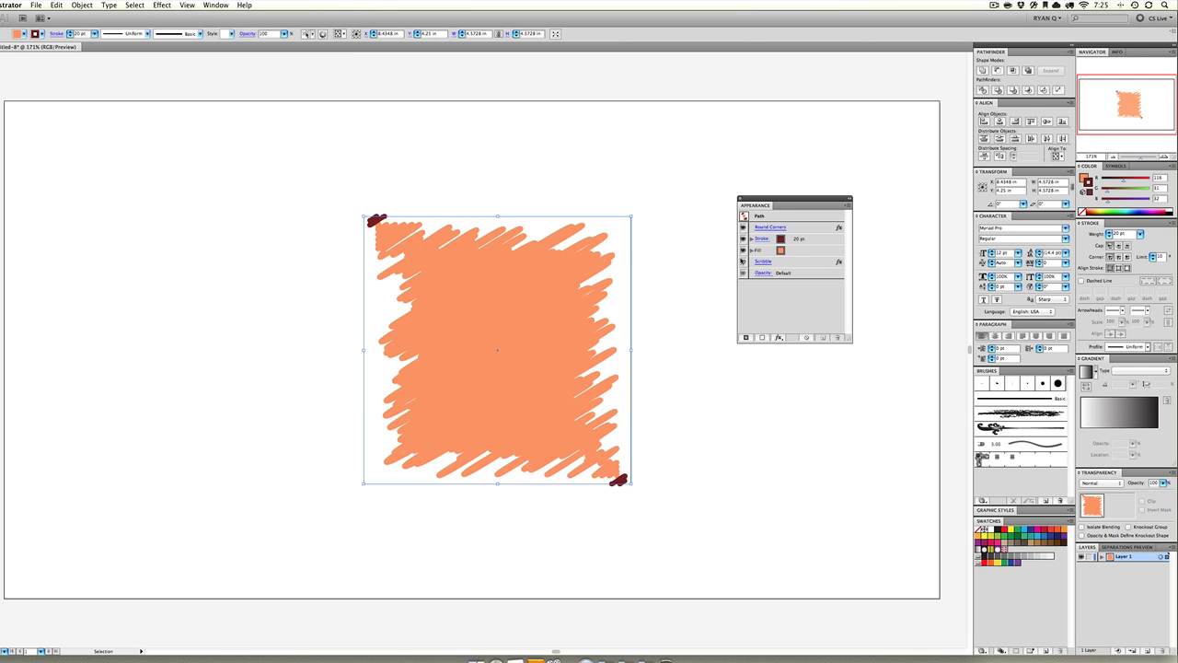
{"action": "key", "text": "super+z"}
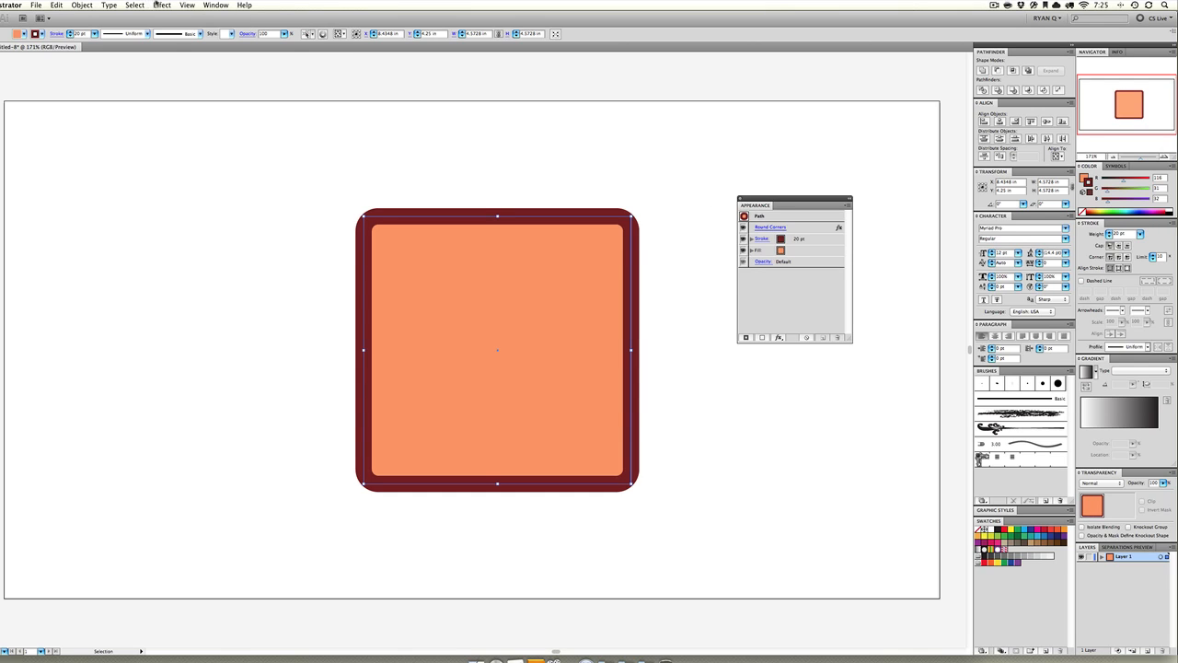
- Start an Arc Warp effect on the rounded square with the preview on and set its horizontal bend to 22%
{"action": "left_click", "coordinate": [161, 5]}
{"action": "mouse_move", "coordinate": [194, 147]}
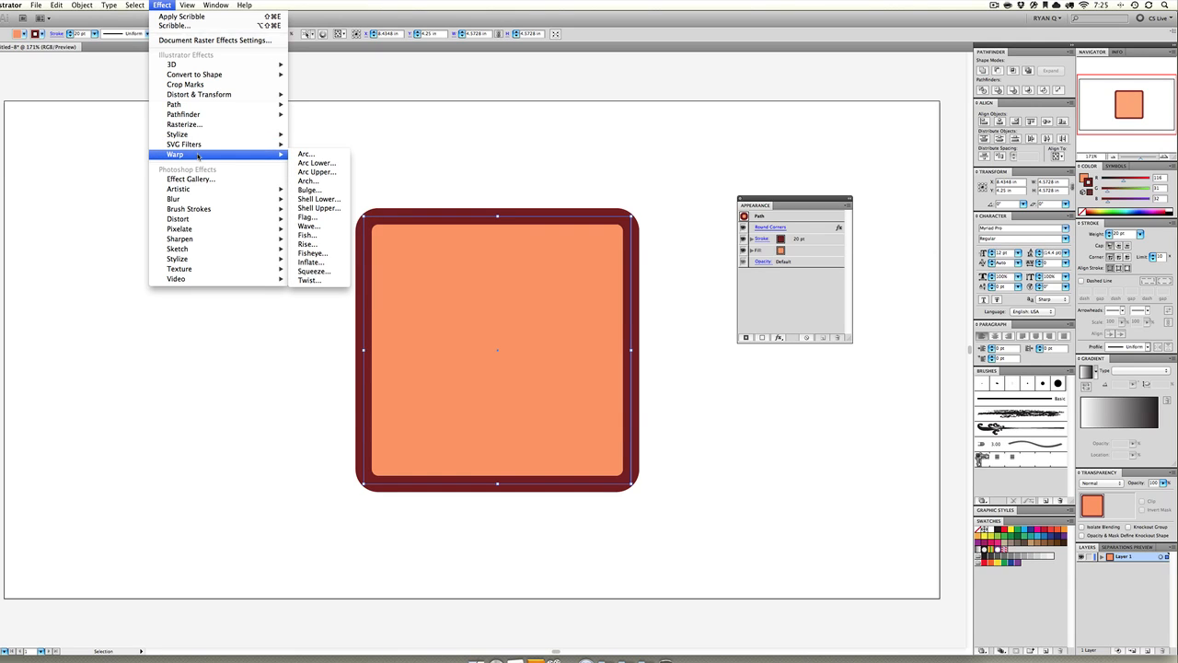
{"action": "left_click", "coordinate": [305, 153]}
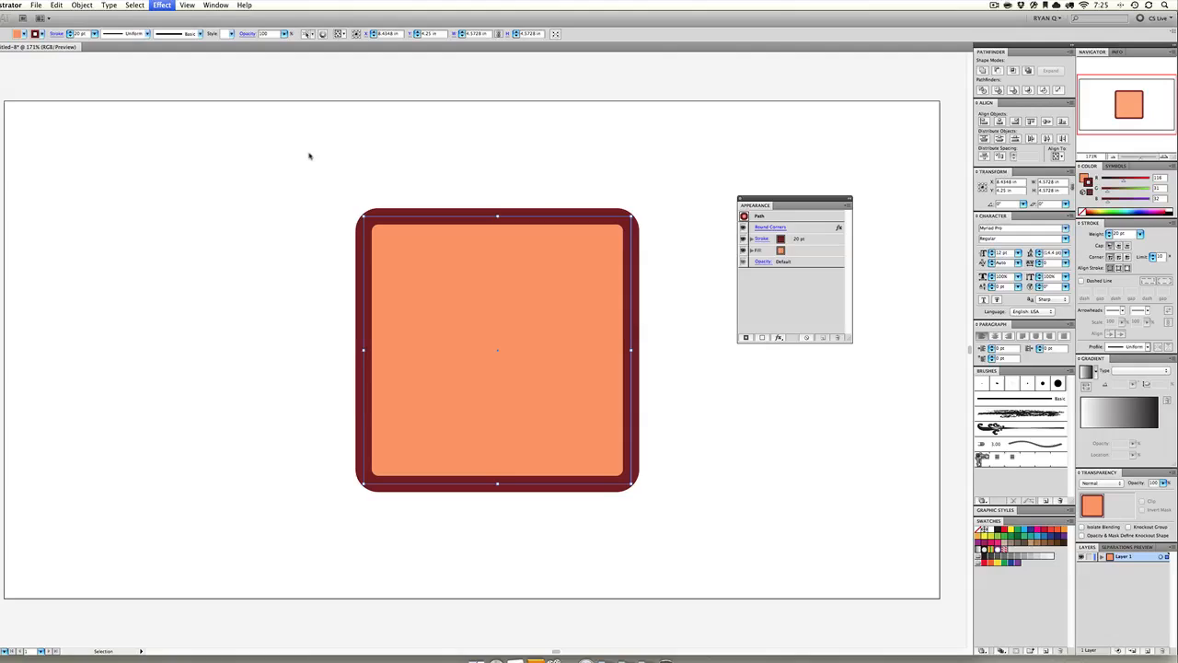
{"action": "left_click_drag", "start_coordinate": [549, 186], "coordinate": [118, 158]}
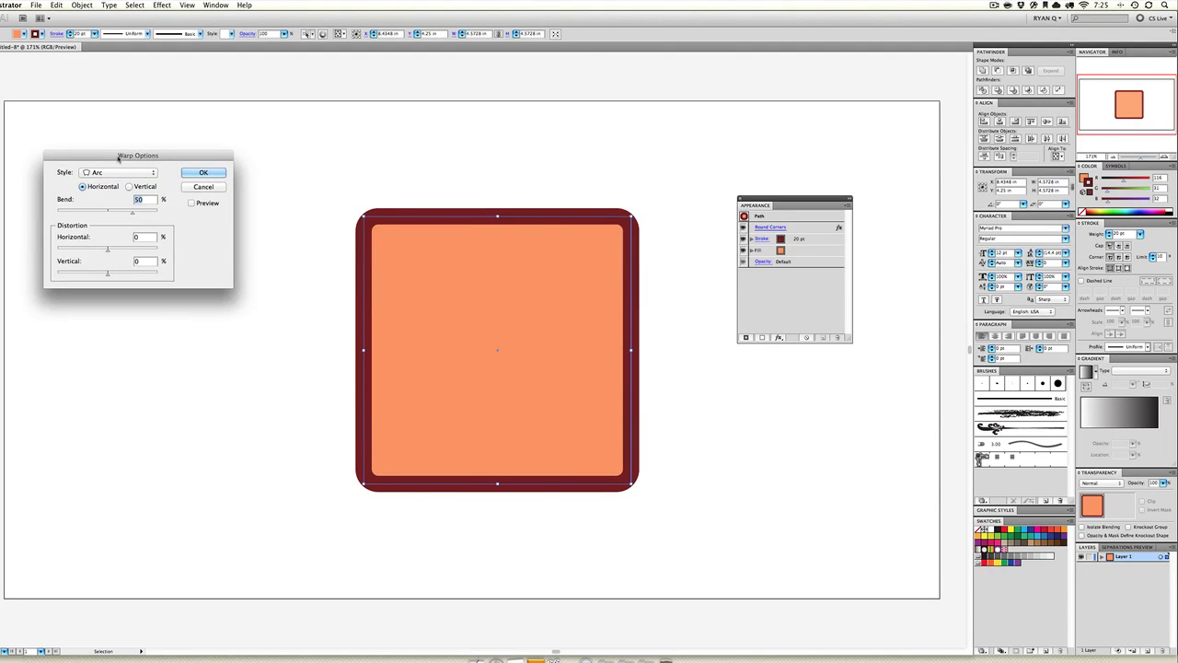
{"action": "left_click", "coordinate": [191, 202]}
{"action": "left_click_drag", "start_coordinate": [132, 210], "coordinate": [118, 213]}
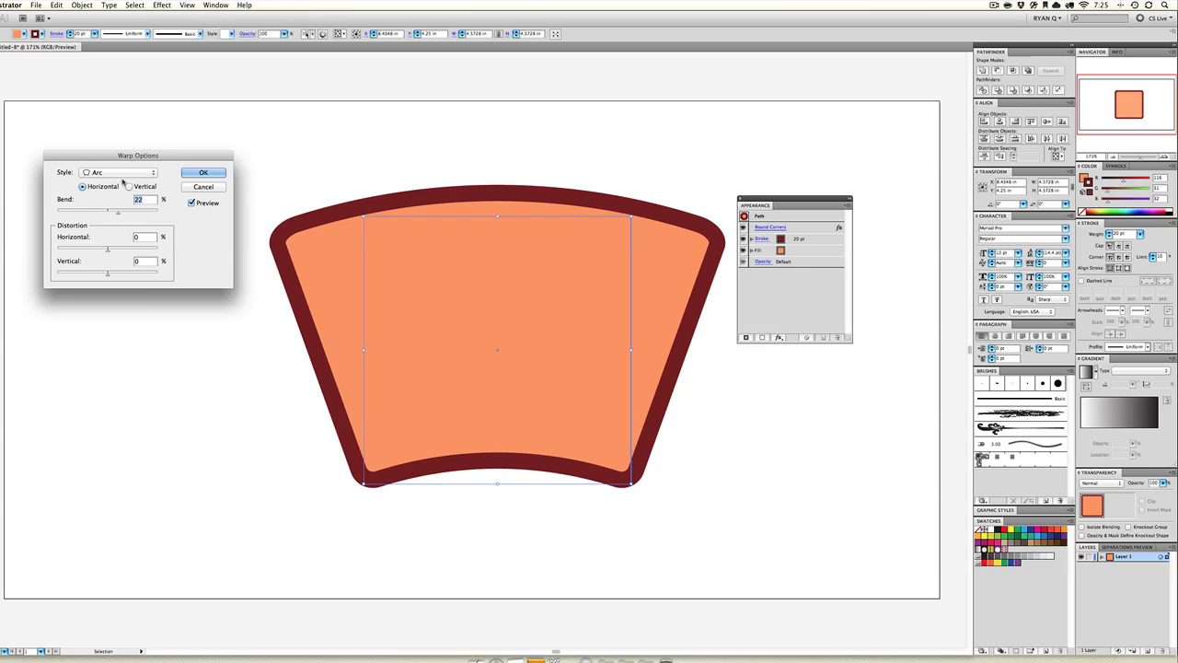
- Change the warp style to Arc Upper and set the bend to 48%
{"action": "left_click", "coordinate": [123, 173]}
{"action": "left_click", "coordinate": [110, 182]}
{"action": "mouse_move", "coordinate": [119, 214]}
{"action": "left_mouse_down"}
{"action": "mouse_move", "coordinate": [131, 214]}
{"action": "mouse_move", "coordinate": [95, 213]}
{"action": "mouse_move", "coordinate": [140, 215]}
{"action": "mouse_move", "coordinate": [73, 215]}
{"action": "mouse_move", "coordinate": [131, 212]}
{"action": "left_mouse_up"}
{"action": "left_click", "coordinate": [119, 172]}
{"action": "left_click", "coordinate": [129, 183]}
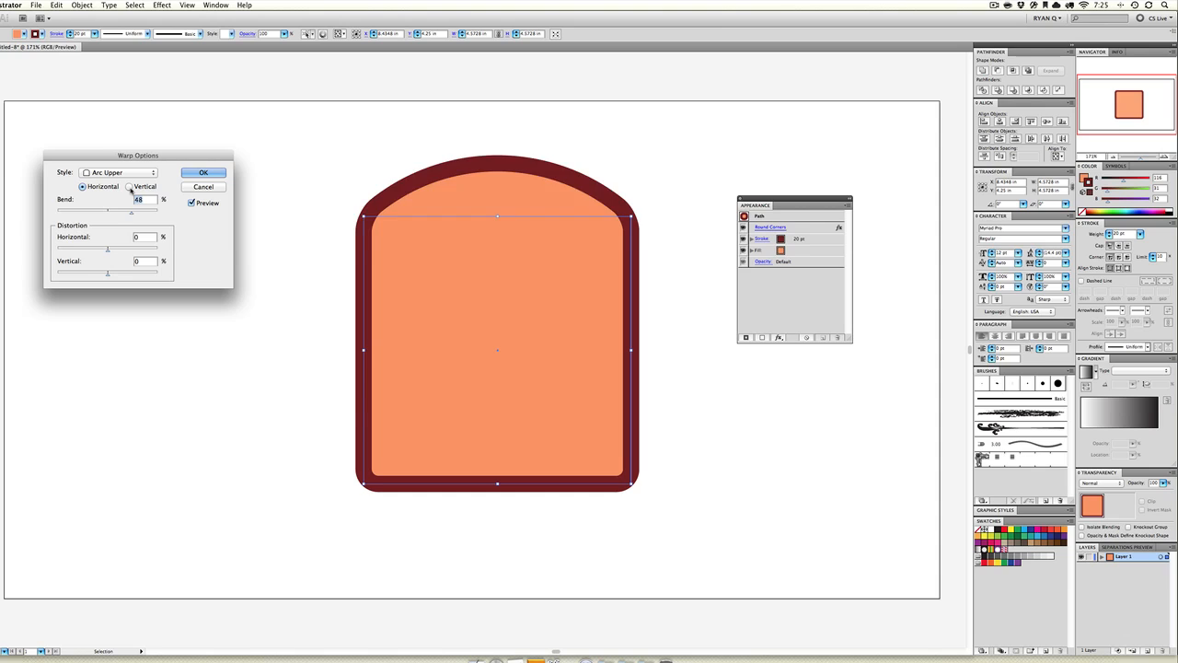
- Switch the Arc Upper warp to vertical and set its bend to 36%
{"action": "left_click", "coordinate": [130, 187]}
{"action": "left_click", "coordinate": [118, 188]}
{"action": "left_click", "coordinate": [143, 188]}
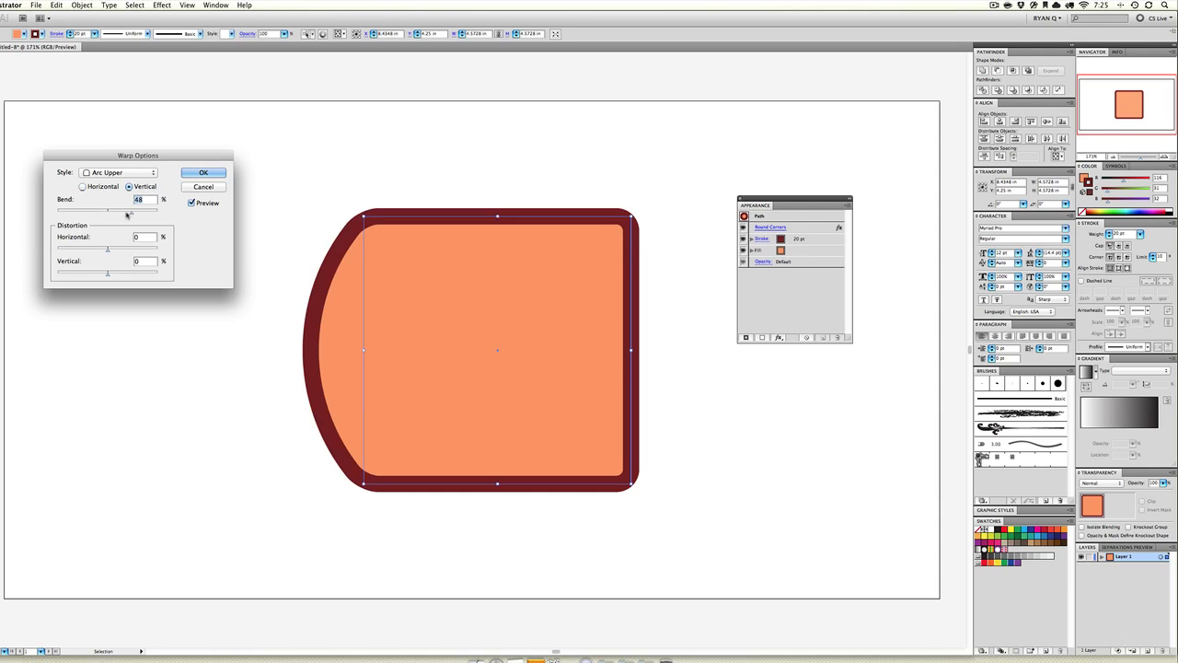
{"action": "mouse_move", "coordinate": [109, 212]}
{"action": "left_mouse_down"}
{"action": "mouse_move", "coordinate": [73, 212]}
{"action": "mouse_move", "coordinate": [117, 206]}
{"action": "left_mouse_up"}
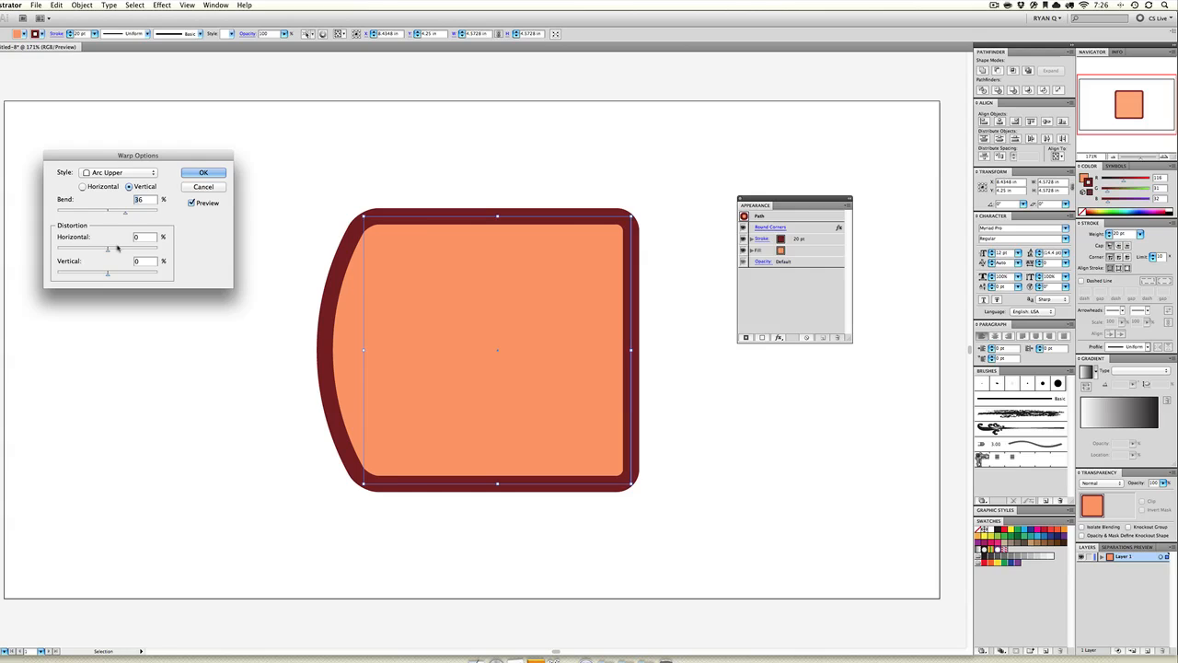
- Distort the Arc Upper warp by -24% horizontally and -32% vertically, and reset both distortions to 0
{"action": "left_click_drag", "start_coordinate": [118, 249], "coordinate": [90, 275]}
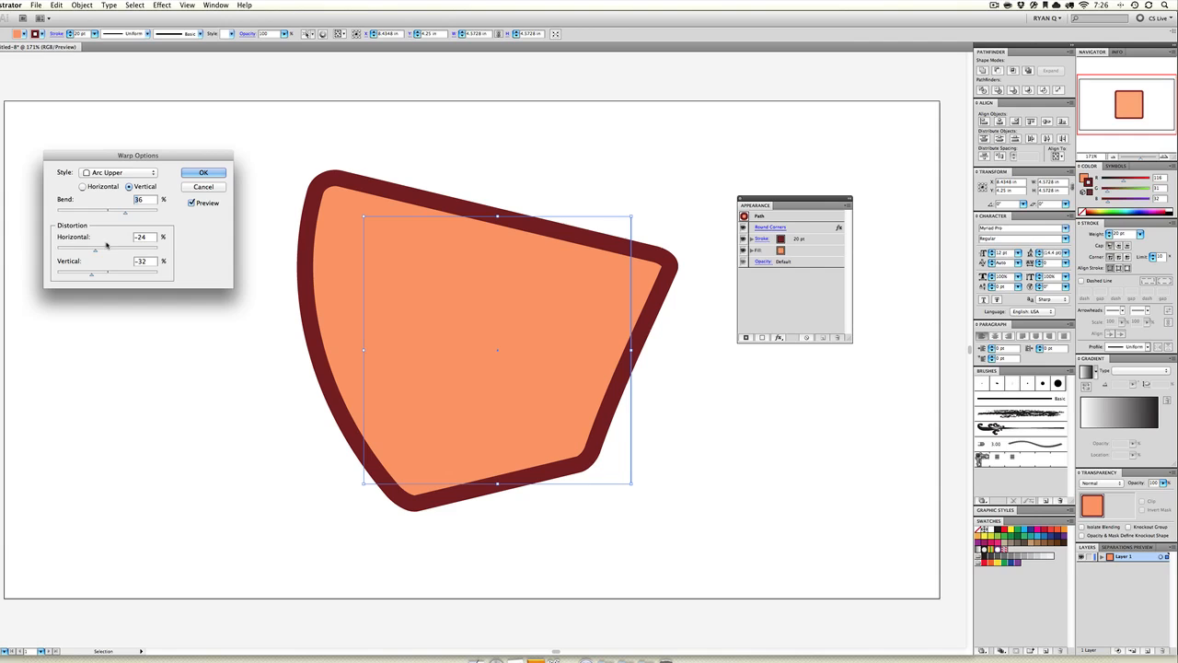
{"action": "key", "text": "Tab"}
{"action": "key", "text": "Tab"}
{"action": "type", "text": "0"}
{"action": "key", "text": "Tab"}
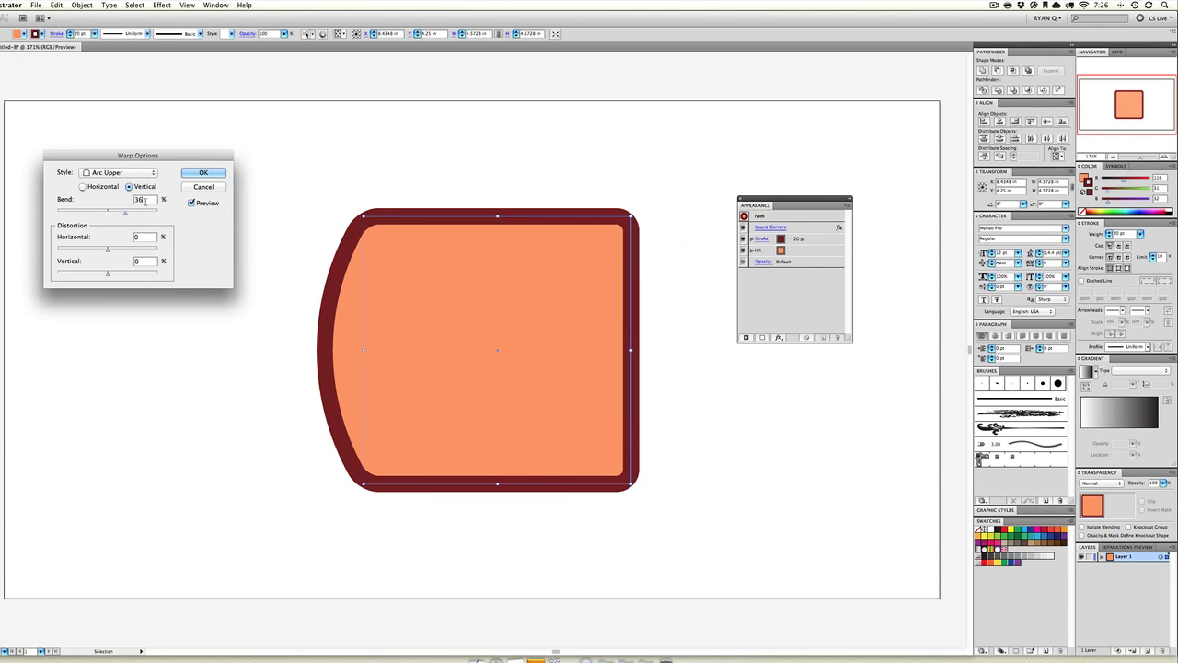
- Switch the warp to horizontal, change its style to Arch, and adjust the bend
{"action": "left_click", "coordinate": [104, 187]}
{"action": "left_click", "coordinate": [110, 174]}
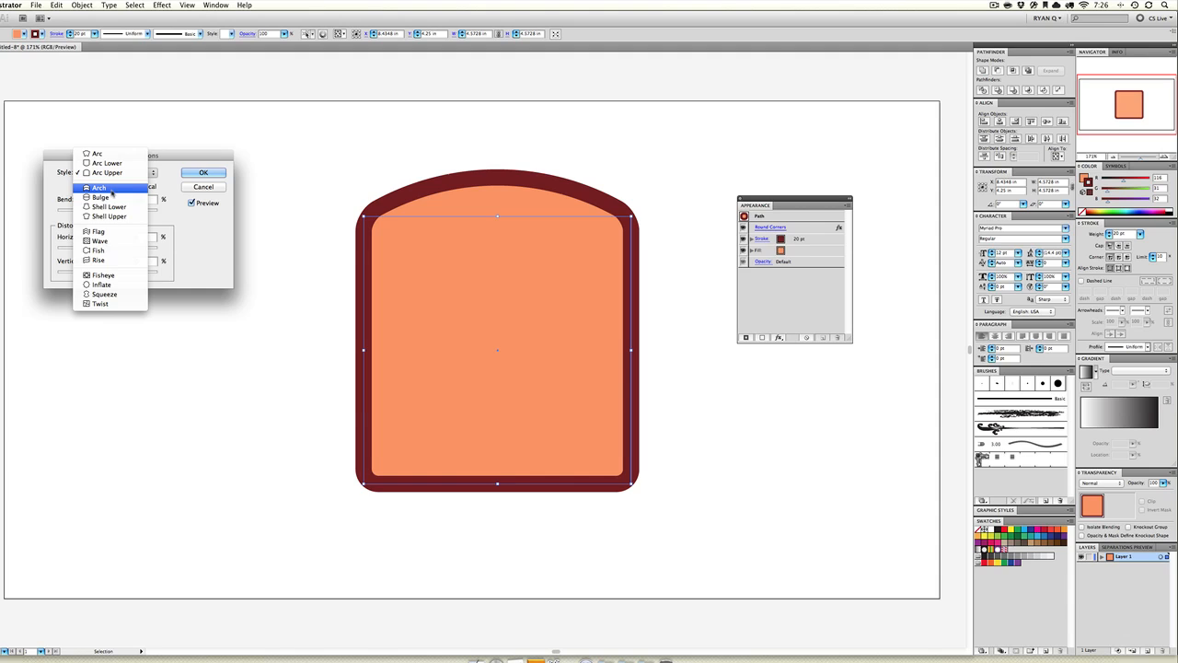
{"action": "left_click", "coordinate": [113, 189]}
{"action": "left_click_drag", "start_coordinate": [107, 210], "coordinate": [138, 213]}
- Try the Bulge and Shell Lower warp styles on the rounded square, adjusting the bend of each
{"action": "left_click", "coordinate": [132, 172]}
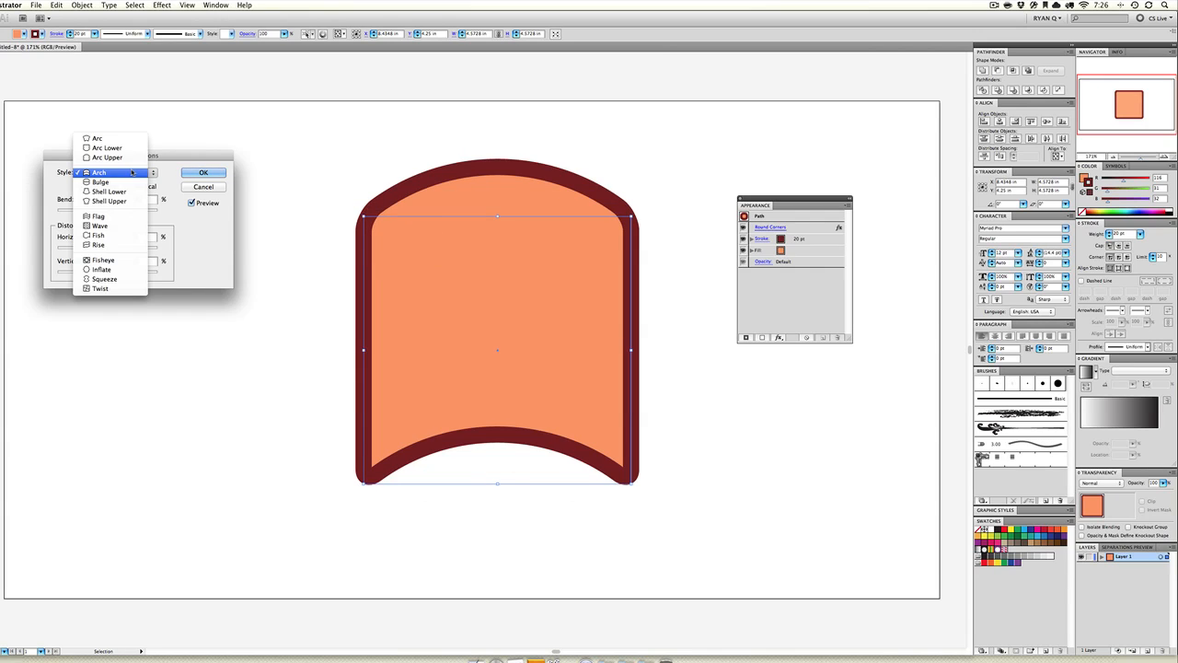
{"action": "left_click", "coordinate": [118, 182]}
{"action": "mouse_move", "coordinate": [121, 214]}
{"action": "left_mouse_down"}
{"action": "mouse_move", "coordinate": [89, 214]}
{"action": "mouse_move", "coordinate": [134, 212]}
{"action": "left_mouse_up"}
{"action": "left_click", "coordinate": [132, 173]}
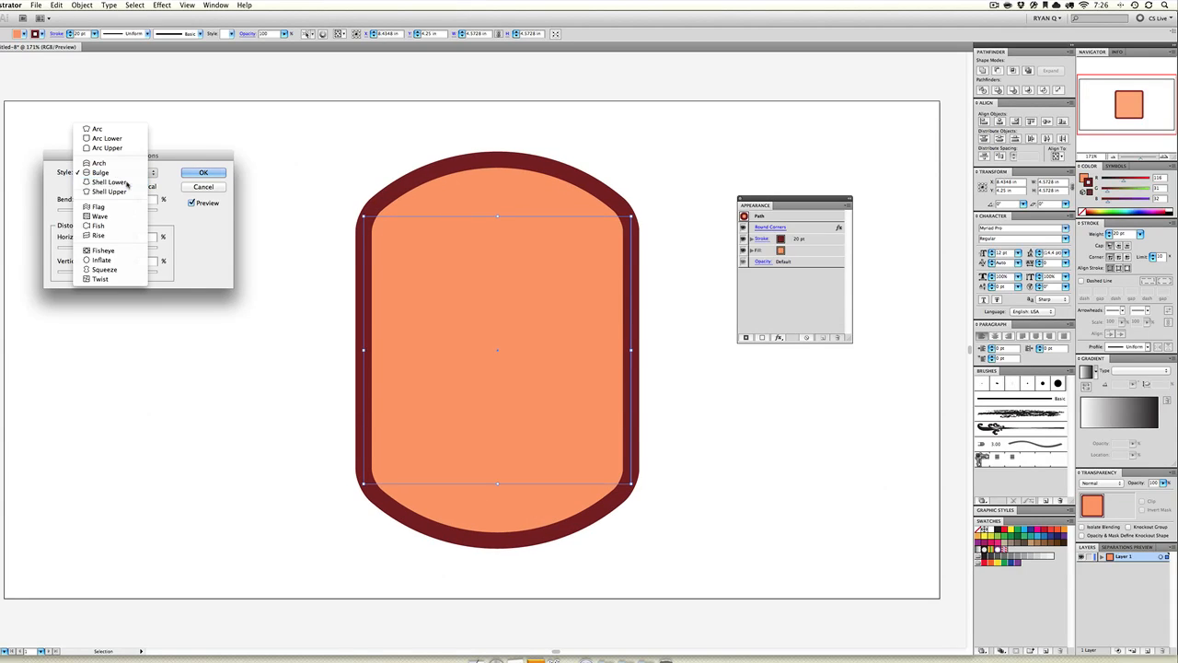
{"action": "left_click", "coordinate": [111, 181]}
{"action": "mouse_move", "coordinate": [121, 214]}
{"action": "left_mouse_down"}
{"action": "mouse_move", "coordinate": [72, 214]}
{"action": "mouse_move", "coordinate": [141, 214]}
{"action": "mouse_move", "coordinate": [107, 214]}
{"action": "mouse_move", "coordinate": [123, 214]}
{"action": "left_mouse_up"}
- Change the warp style to Flag with a 12% bend and a 19% horizontal distortion
{"action": "left_click", "coordinate": [130, 173]}
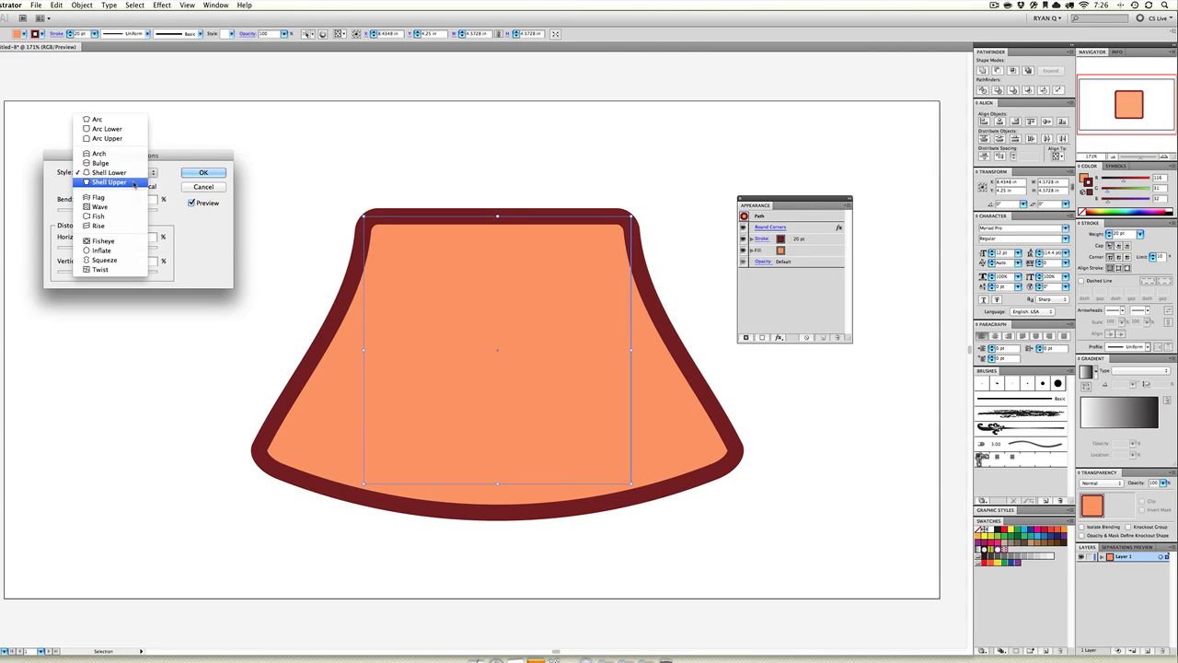
{"action": "left_click", "coordinate": [123, 199]}
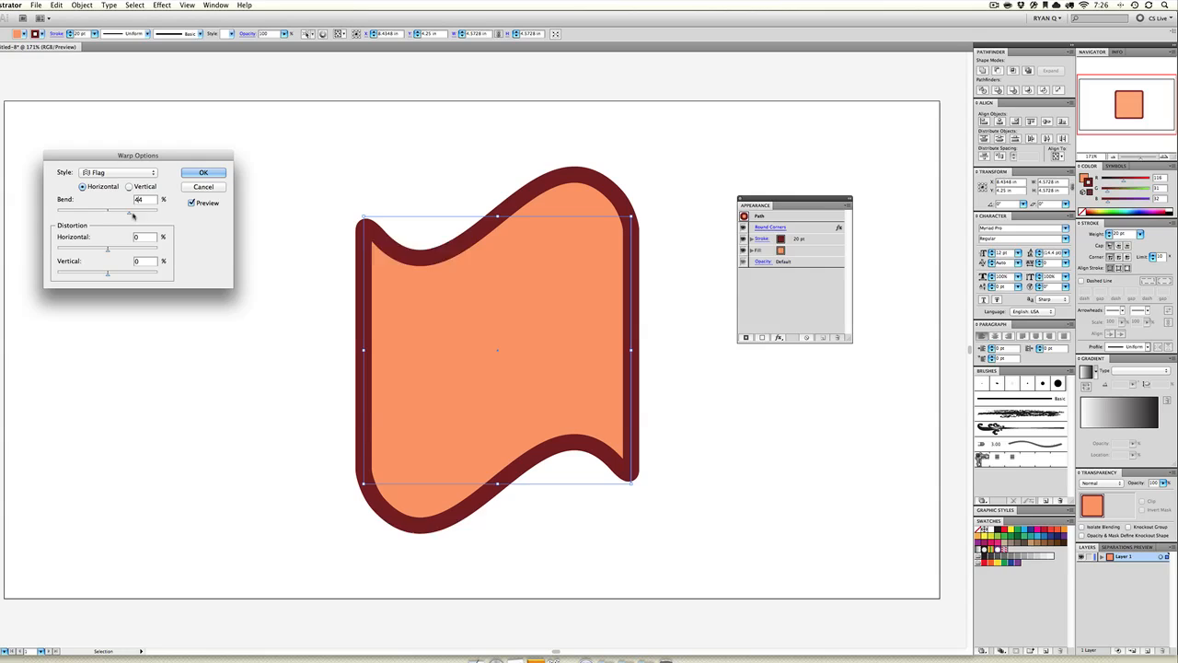
{"action": "mouse_move", "coordinate": [132, 215]}
{"action": "left_mouse_down"}
{"action": "mouse_move", "coordinate": [144, 214]}
{"action": "mouse_move", "coordinate": [113, 215]}
{"action": "left_mouse_up"}
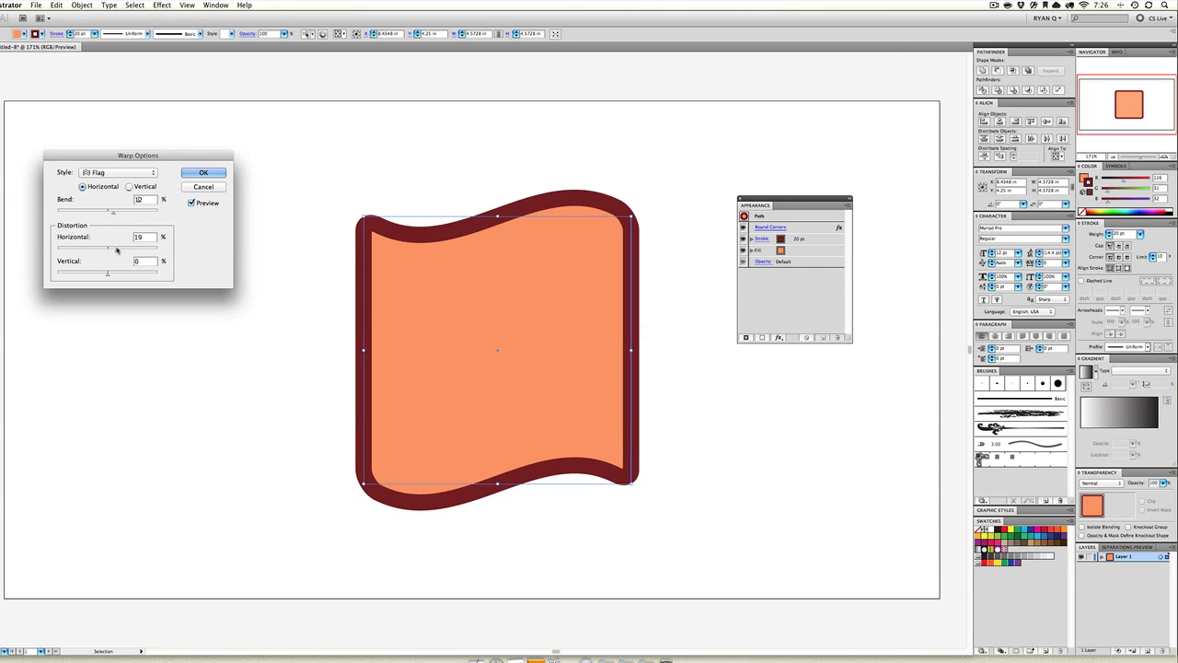
- Add a 4% vertical distortion to the Flag warp, and reset both distortions to 0
{"action": "left_click_drag", "start_coordinate": [115, 269], "coordinate": [119, 272]}
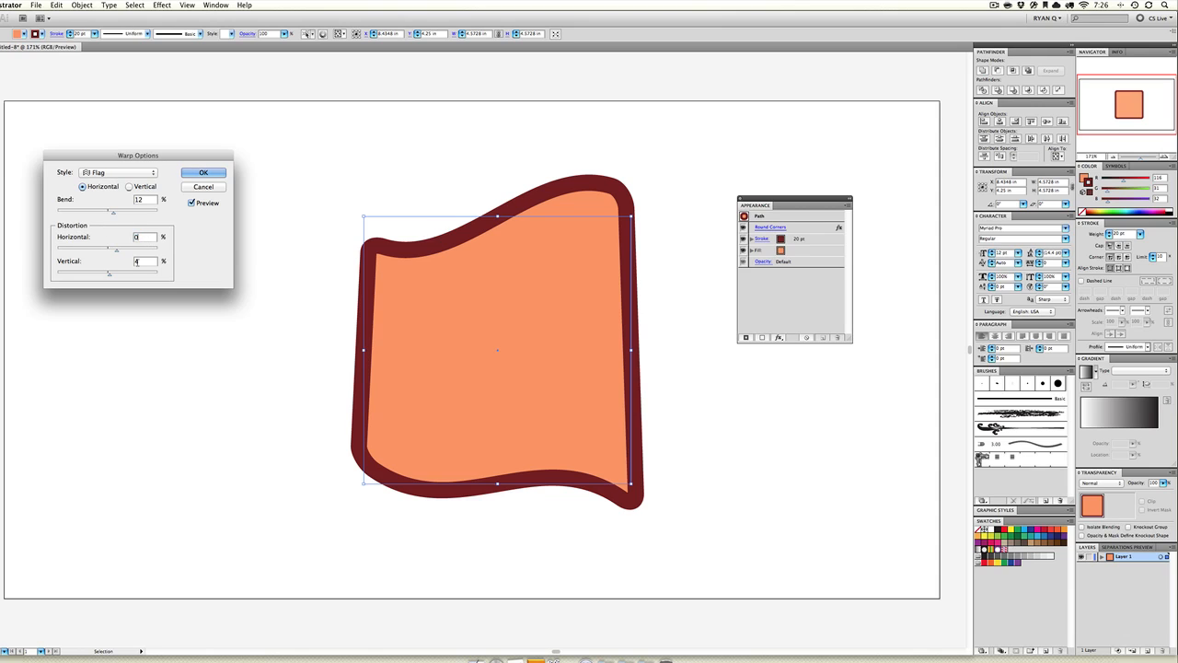
{"action": "key", "text": "Tab"}
{"action": "left_click", "coordinate": [144, 199]}
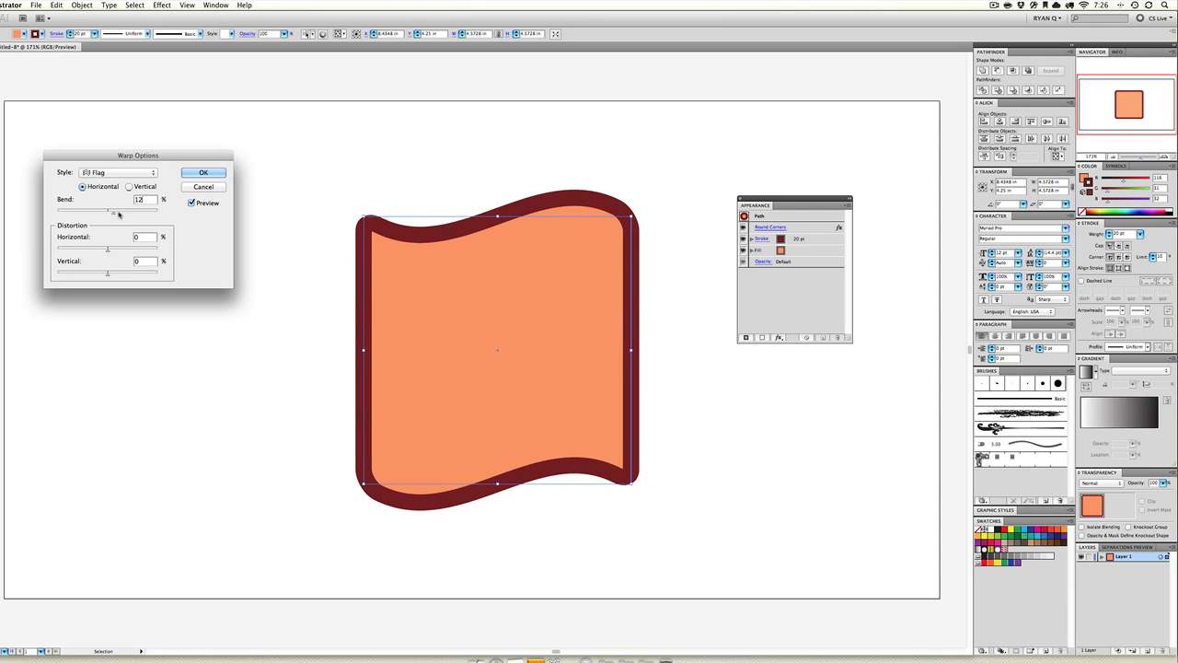
- Increase the Flag warp's bend, change the style to Wave, and vary the bend
{"action": "left_click", "coordinate": [118, 172]}
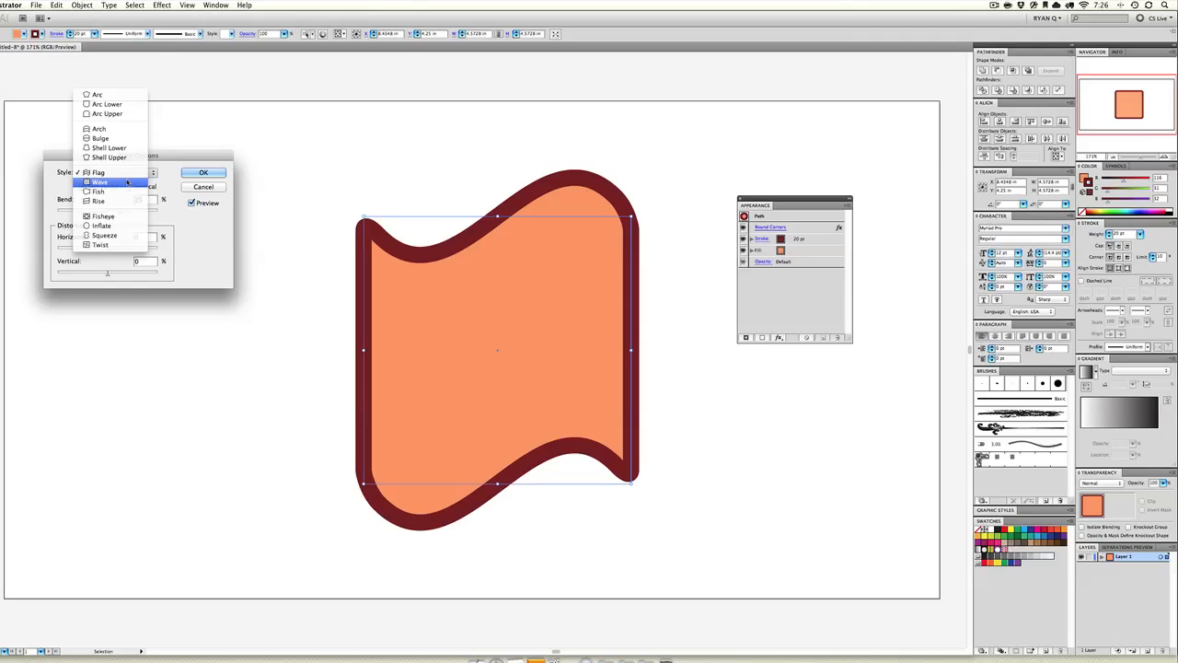
{"action": "left_click", "coordinate": [129, 182]}
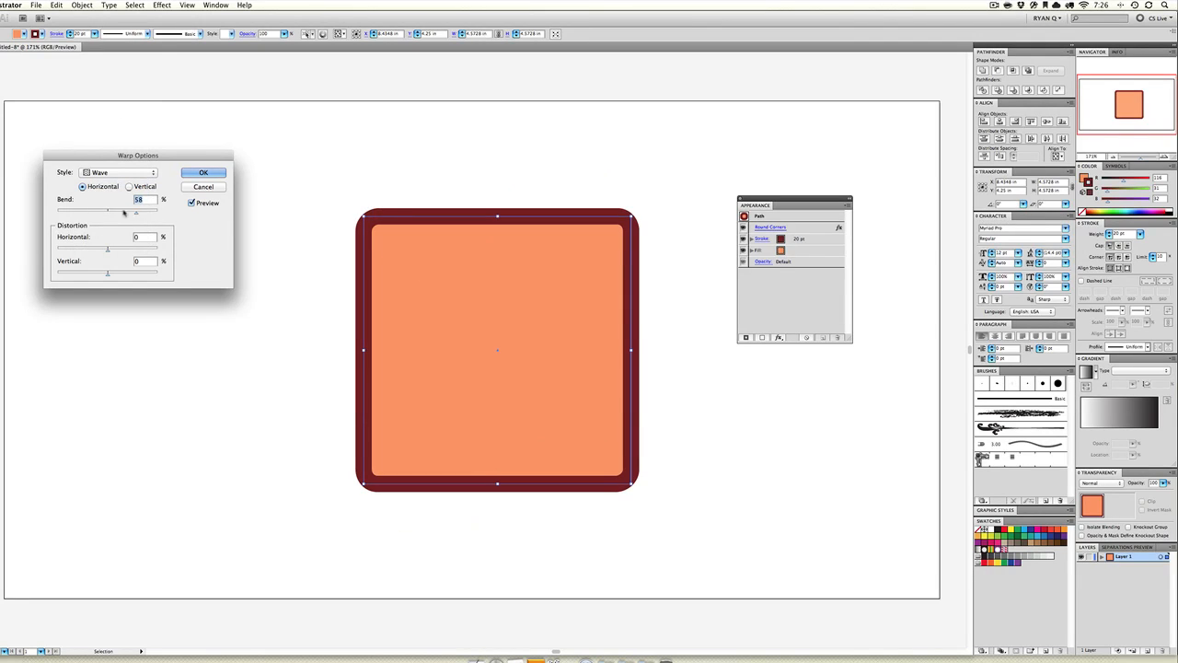
{"action": "left_click_drag", "start_coordinate": [125, 212], "coordinate": [105, 212]}
- Change the warp style to Fish with a 36% bend, and try it vertically before returning to horizontal
{"action": "left_click", "coordinate": [118, 172]}
{"action": "left_click", "coordinate": [106, 182]}
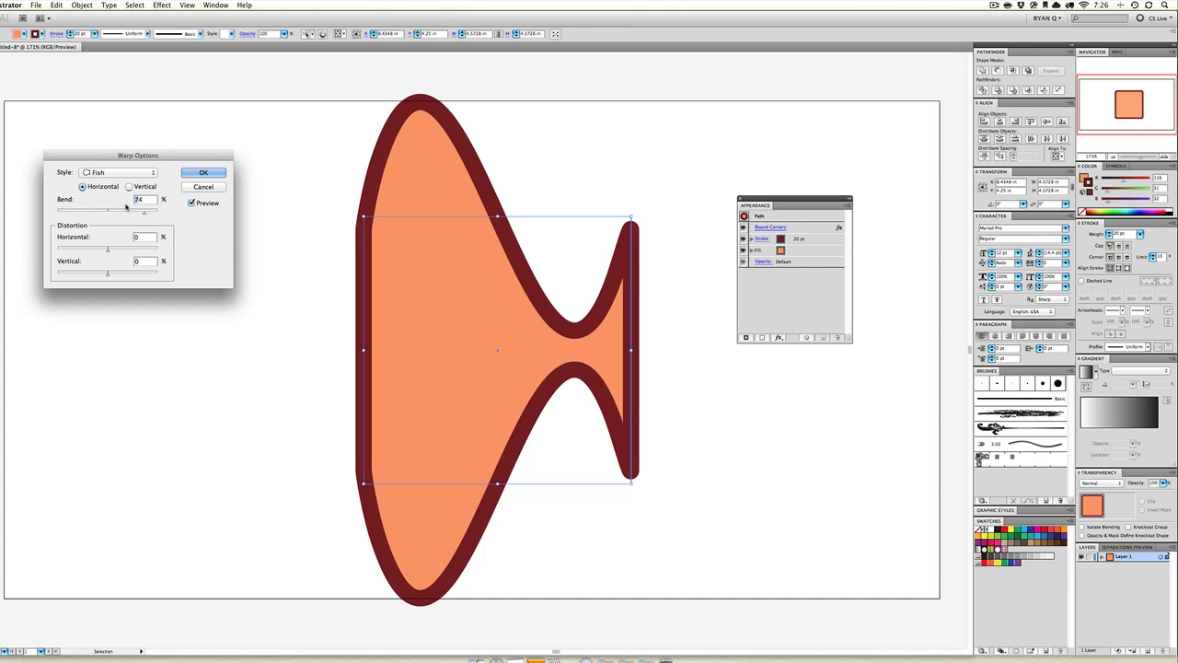
{"action": "left_click_drag", "start_coordinate": [119, 212], "coordinate": [117, 212]}
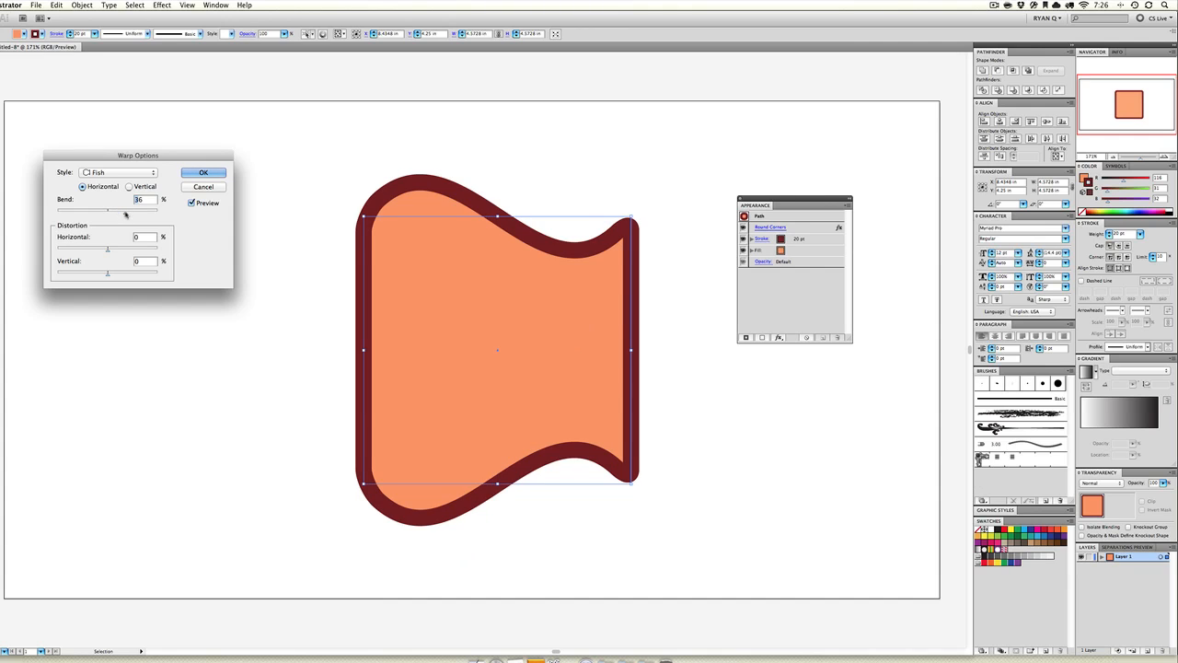
{"action": "left_click", "coordinate": [129, 186]}
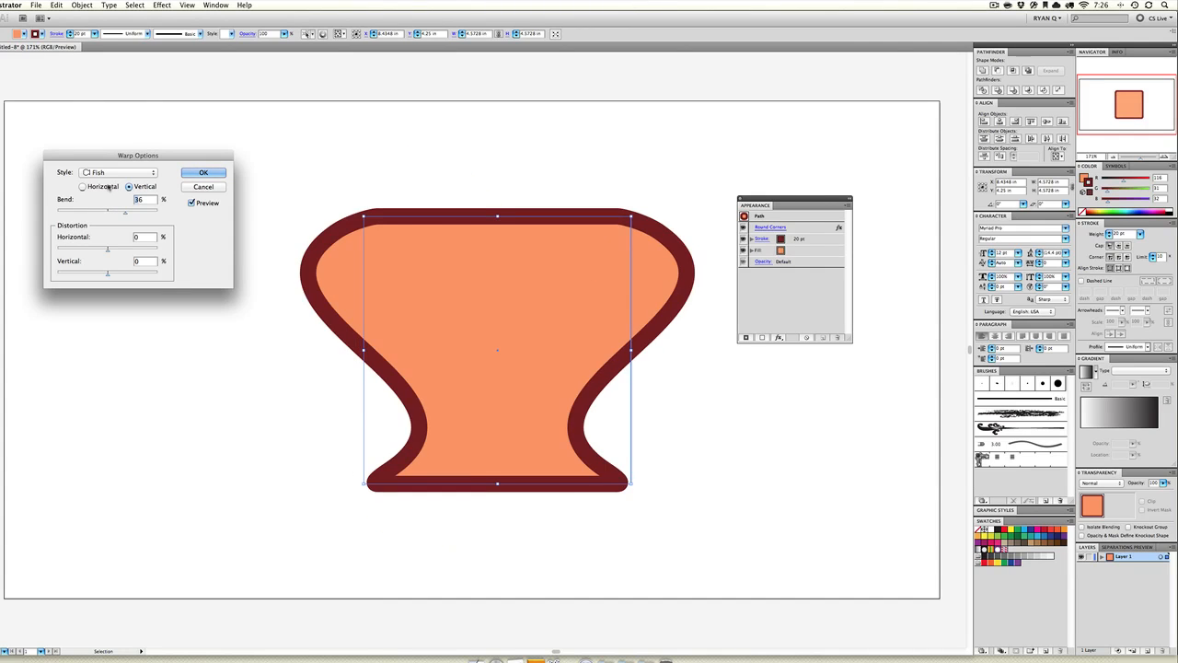
{"action": "left_click", "coordinate": [109, 187]}
- Change the warp style to Rise and set its bend to 15%
{"action": "left_click", "coordinate": [118, 172]}
{"action": "left_click", "coordinate": [101, 186]}
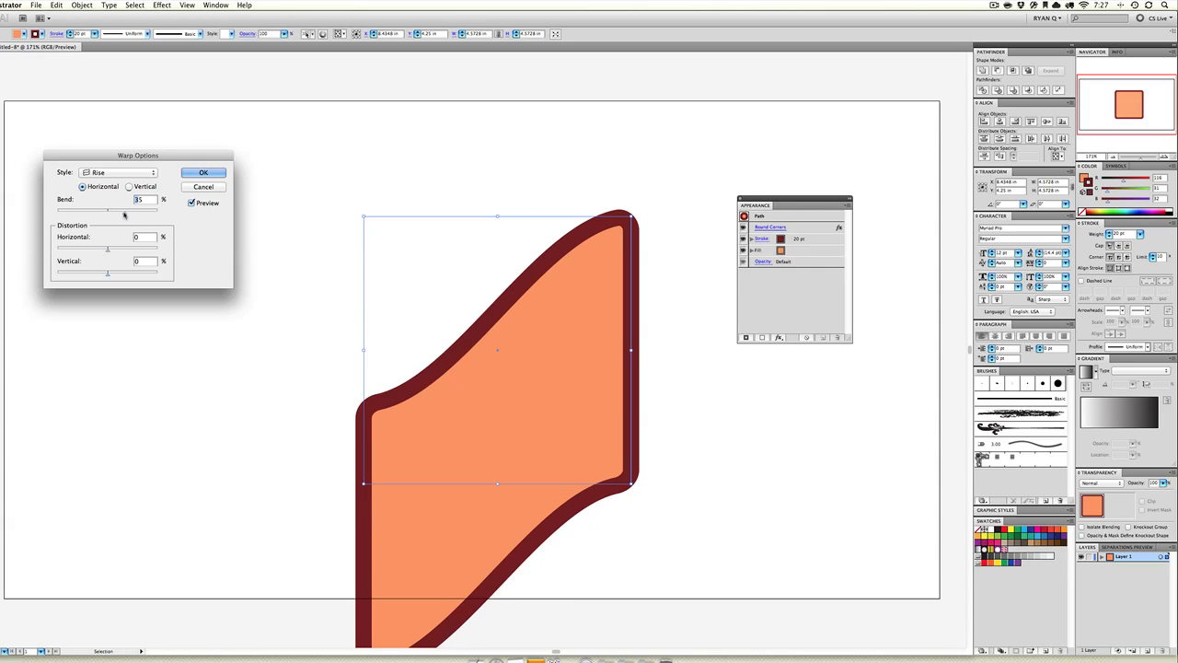
{"action": "left_click", "coordinate": [119, 174]}
{"action": "left_click", "coordinate": [120, 179]}
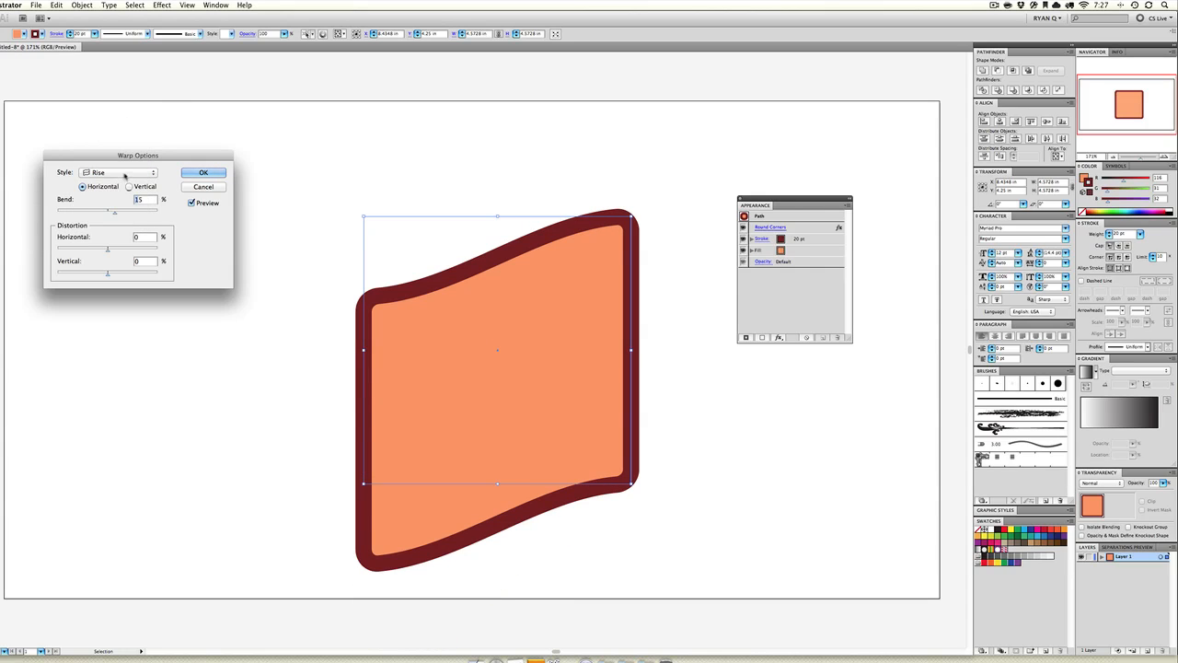
- Try the Fisheye warp style, and switch to Inflate with a 22% bend
{"action": "left_click", "coordinate": [120, 174]}
{"action": "left_click", "coordinate": [122, 189]}
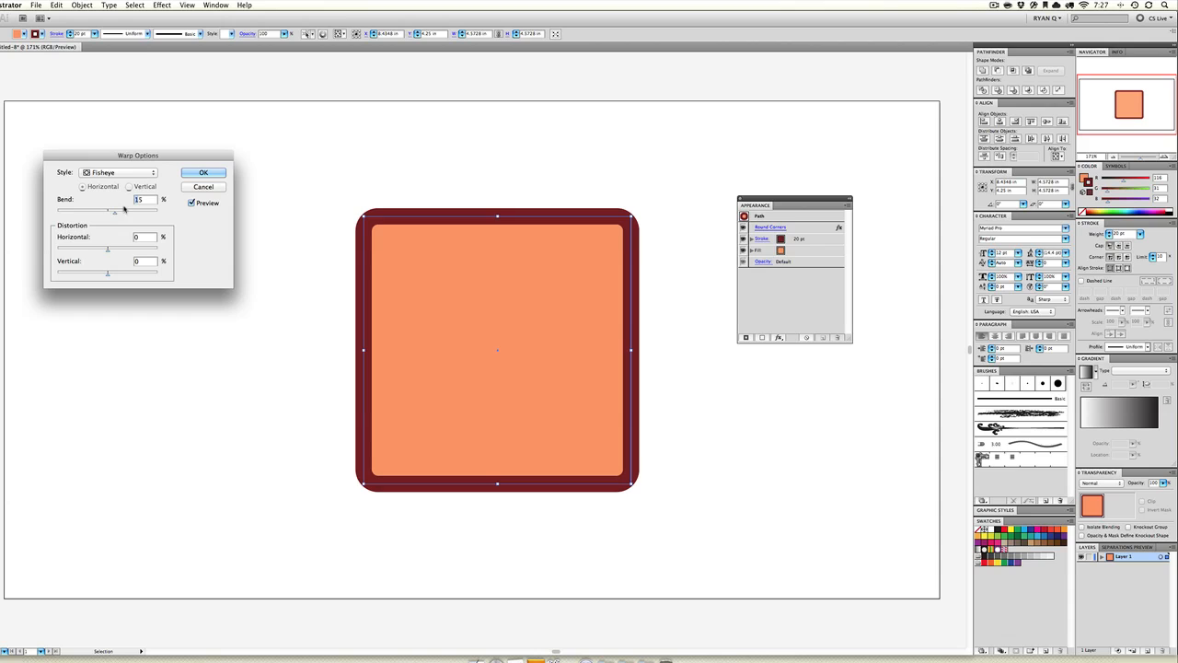
{"action": "left_click", "coordinate": [129, 174]}
{"action": "left_click", "coordinate": [124, 182]}
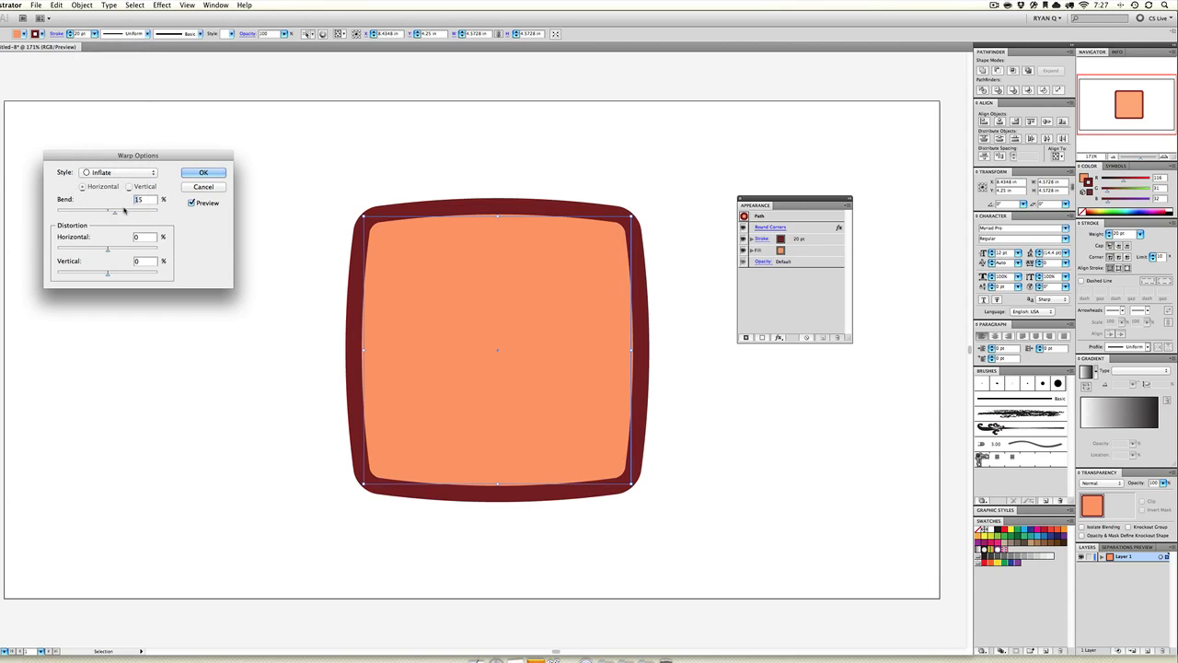
{"action": "mouse_move", "coordinate": [114, 211]}
{"action": "left_mouse_down"}
{"action": "mouse_move", "coordinate": [146, 213]}
{"action": "mouse_move", "coordinate": [69, 216]}
{"action": "mouse_move", "coordinate": [118, 215]}
{"action": "left_mouse_up"}
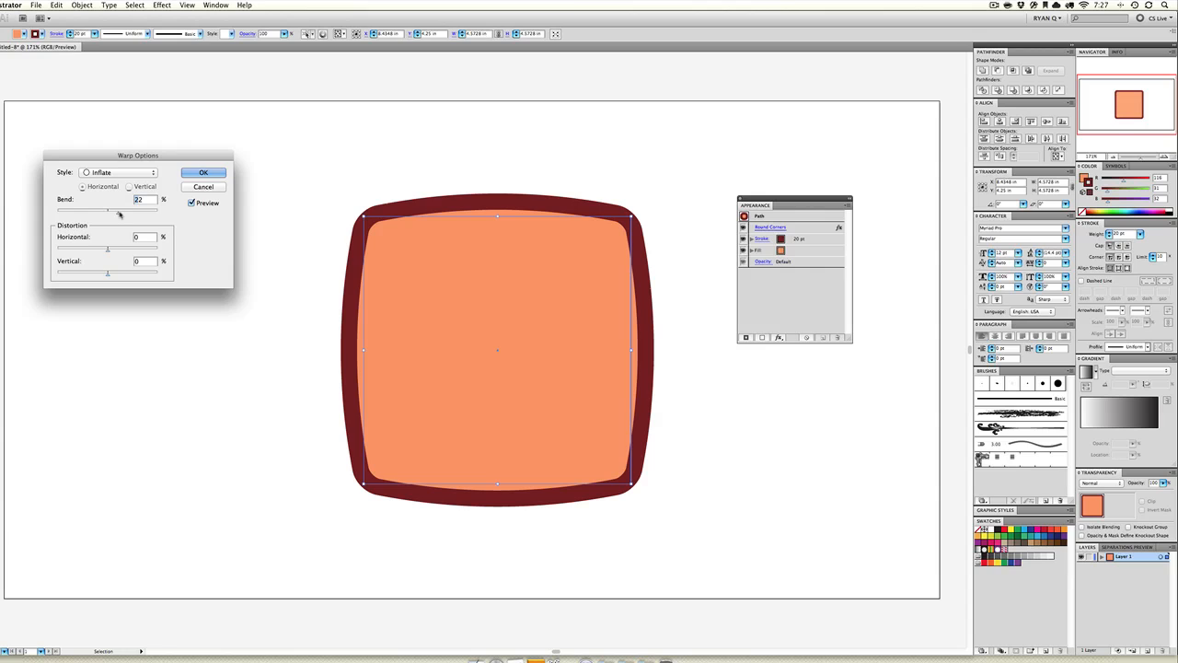
- Change the warp style to Squeeze and set its bend to -27%
{"action": "left_click", "coordinate": [119, 172]}
{"action": "left_click", "coordinate": [92, 146]}
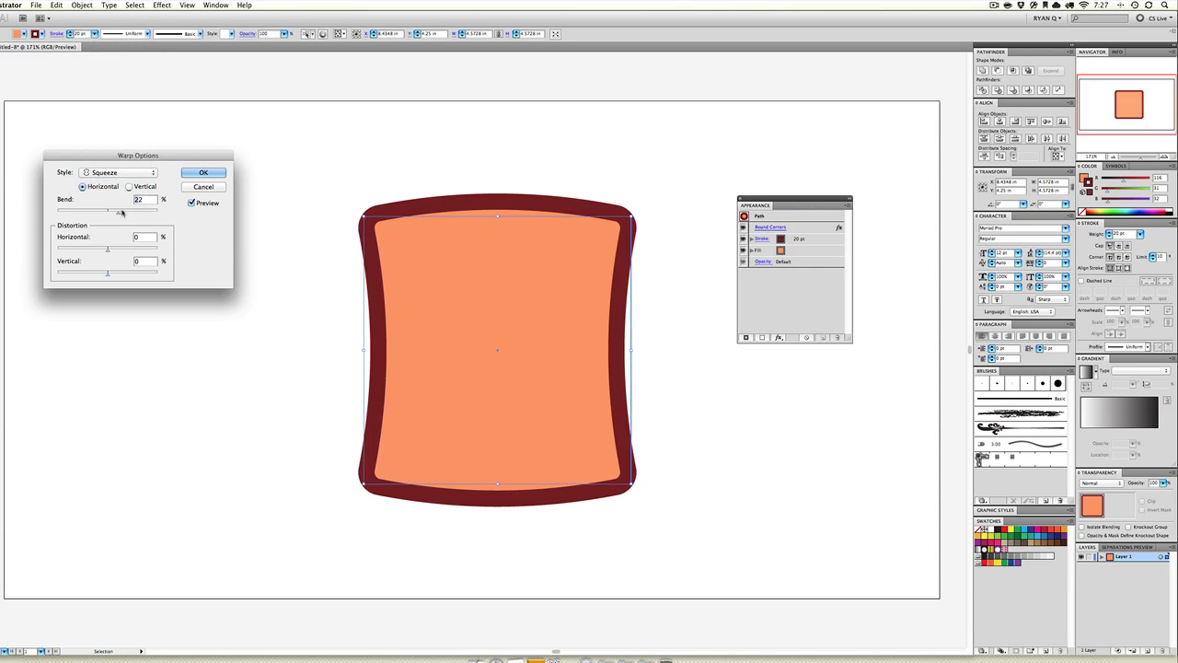
{"action": "left_click_drag", "start_coordinate": [127, 215], "coordinate": [94, 215]}
- Try the Twist warp style on the rounded square, and cancel the Warp effect
{"action": "left_click", "coordinate": [112, 173]}
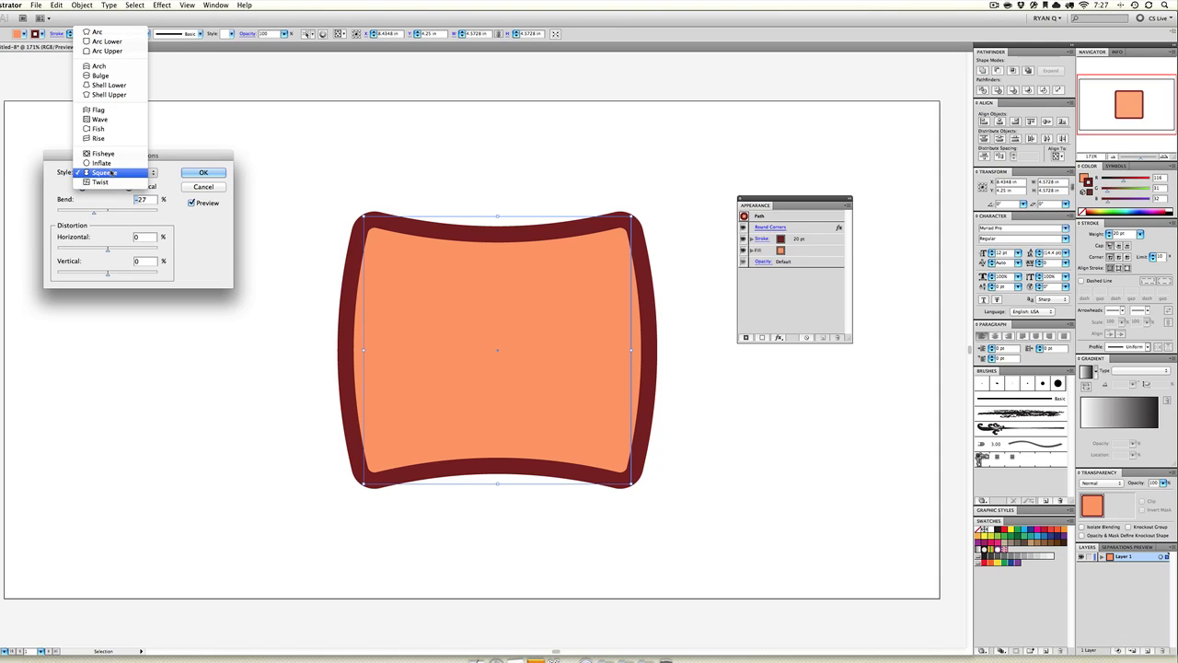
{"action": "left_click", "coordinate": [112, 183]}
{"action": "left_click", "coordinate": [203, 187]}
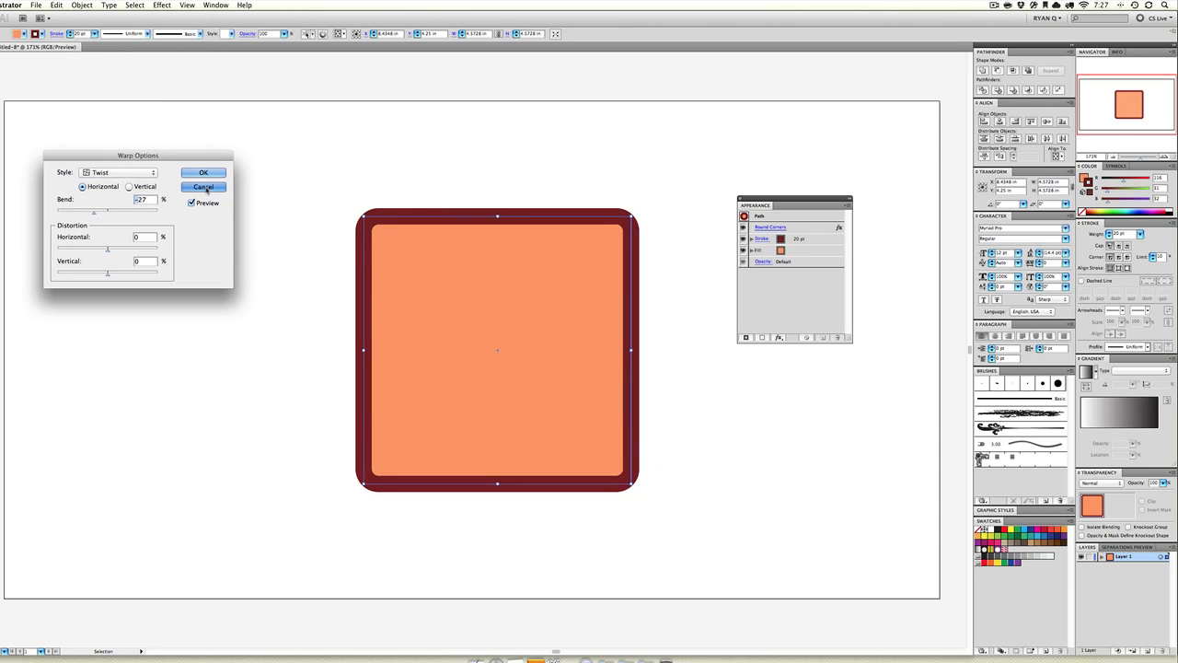
- Apply a Gaussian Blur effect with a 75-pixel radius to the rounded square and deselect it
{"action": "left_click", "coordinate": [160, 5]}
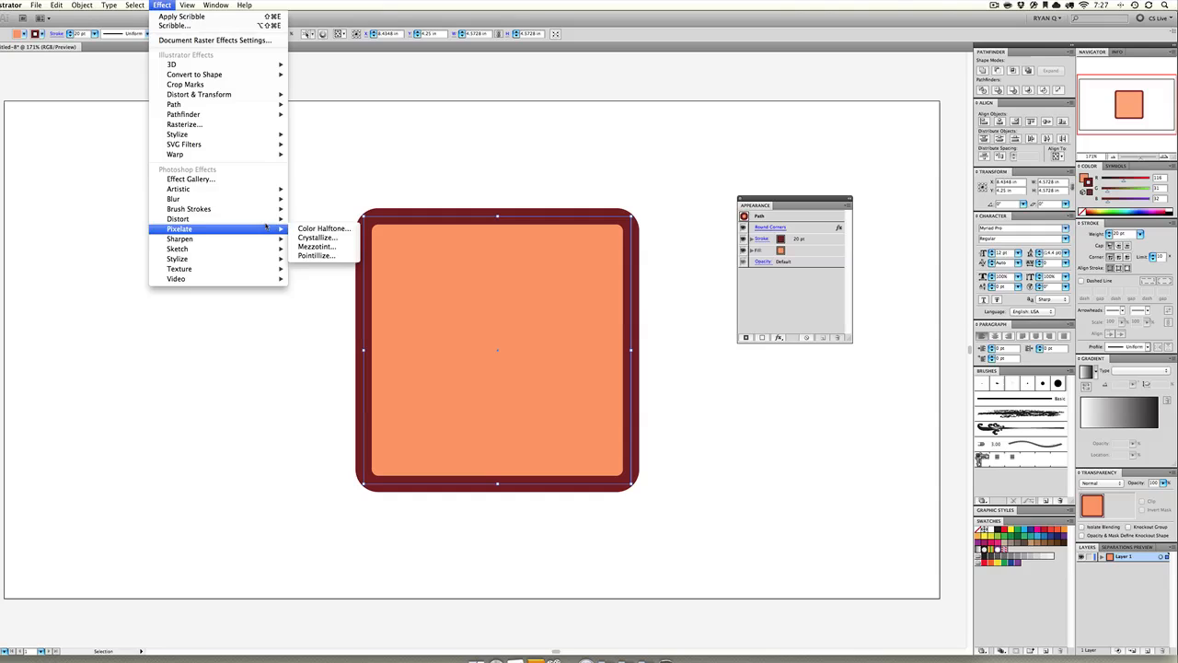
{"action": "mouse_move", "coordinate": [257, 202]}
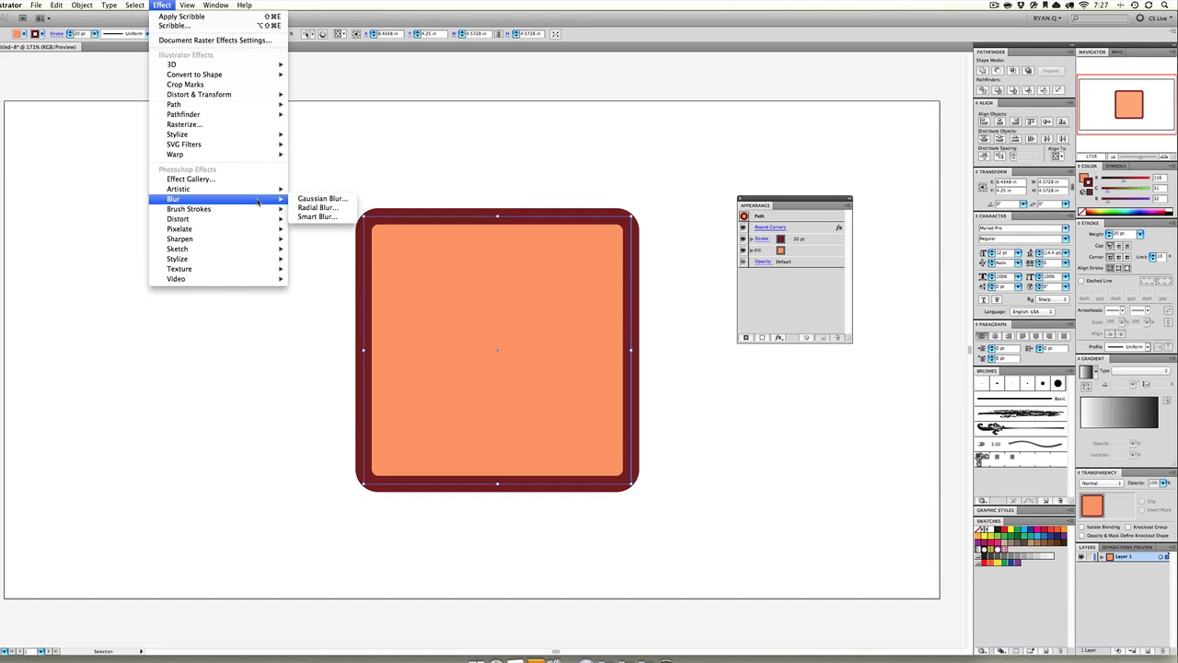
{"action": "left_click", "coordinate": [310, 200]}
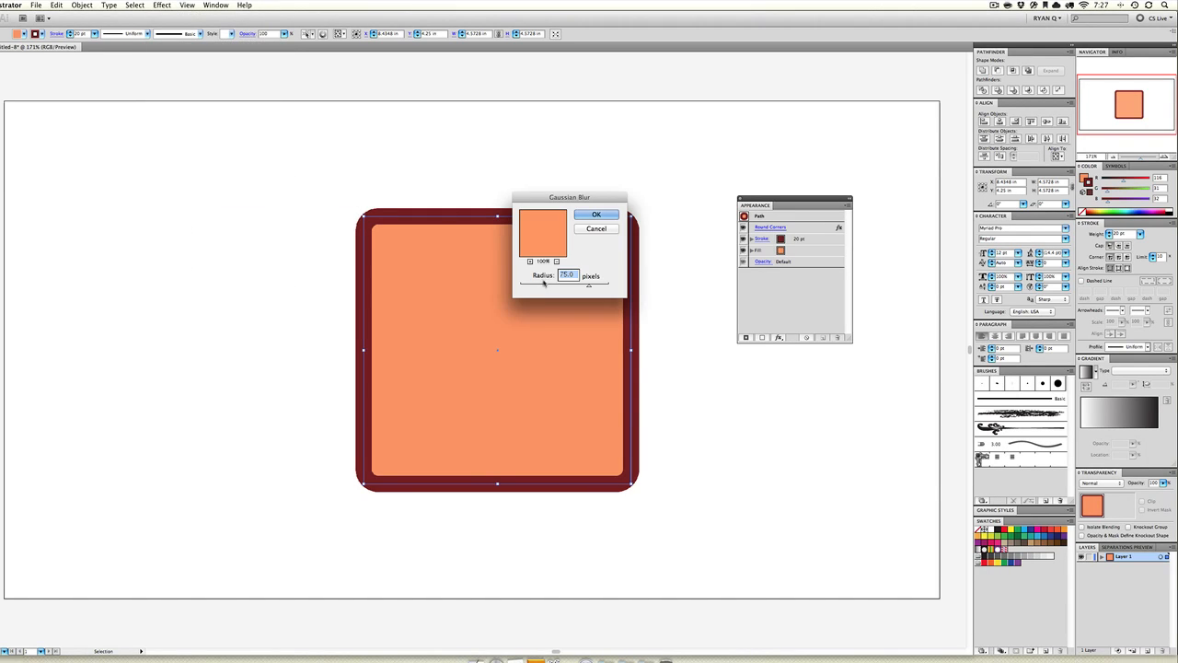
{"action": "left_click", "coordinate": [596, 230]}
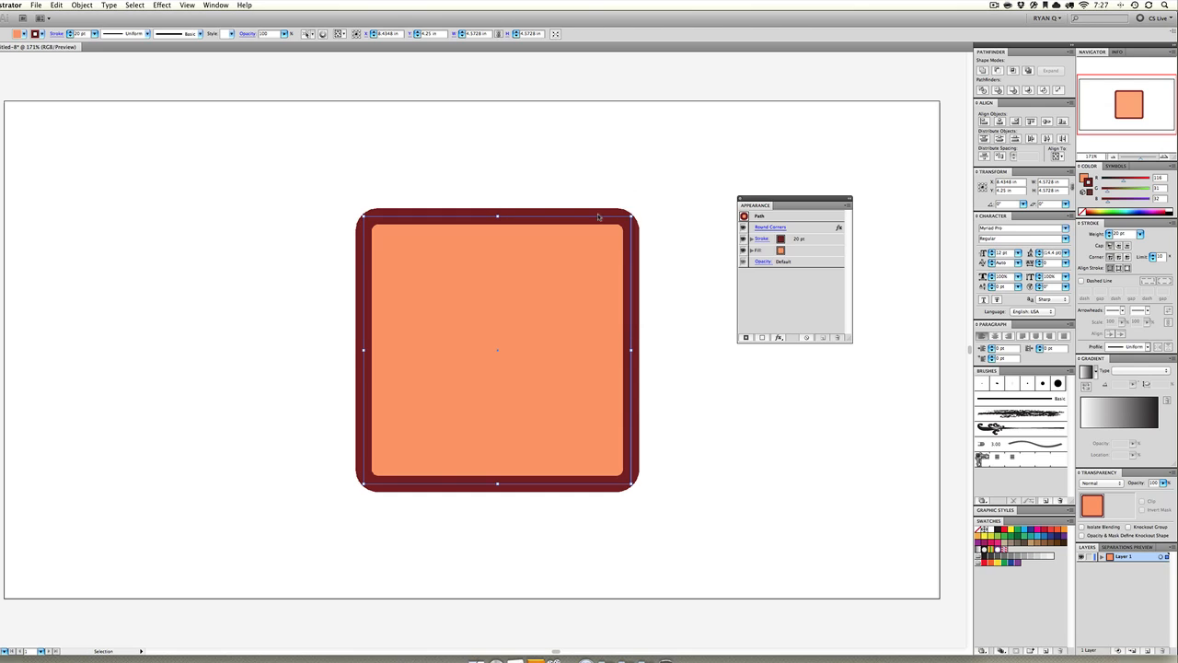
{"action": "left_click", "coordinate": [498, 170]}
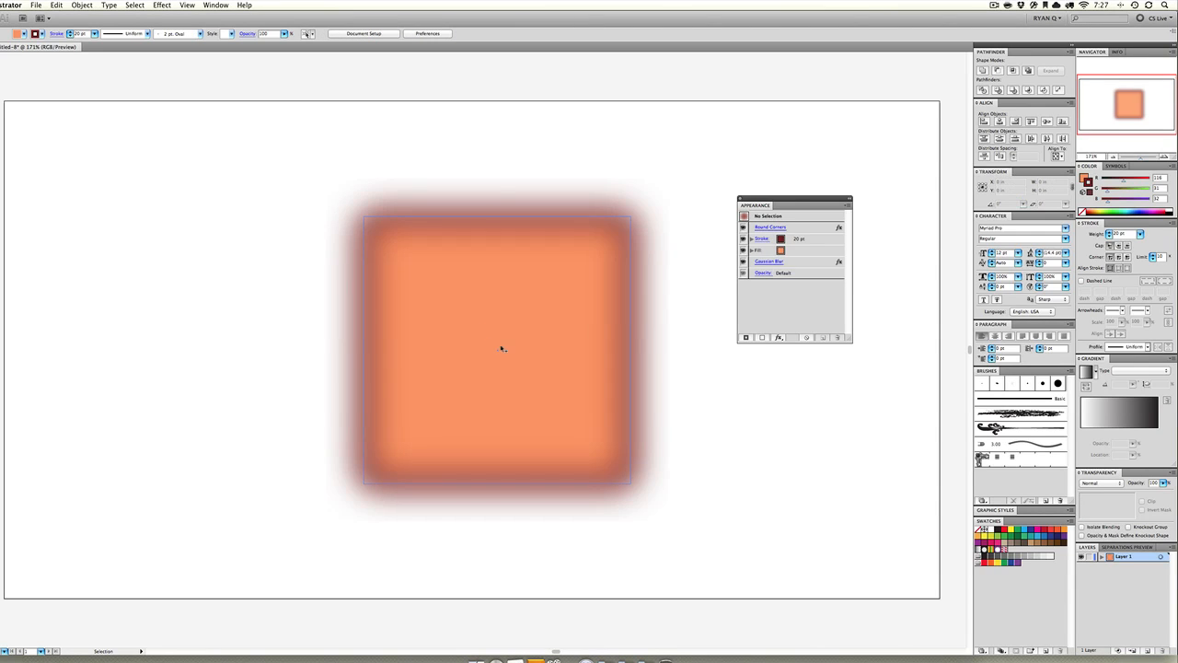
- Move the blurred square to the upper-left area of the artboard and deselect it
{"action": "left_click_drag", "start_coordinate": [502, 347], "coordinate": [300, 312]}
{"action": "left_click", "coordinate": [546, 312]}
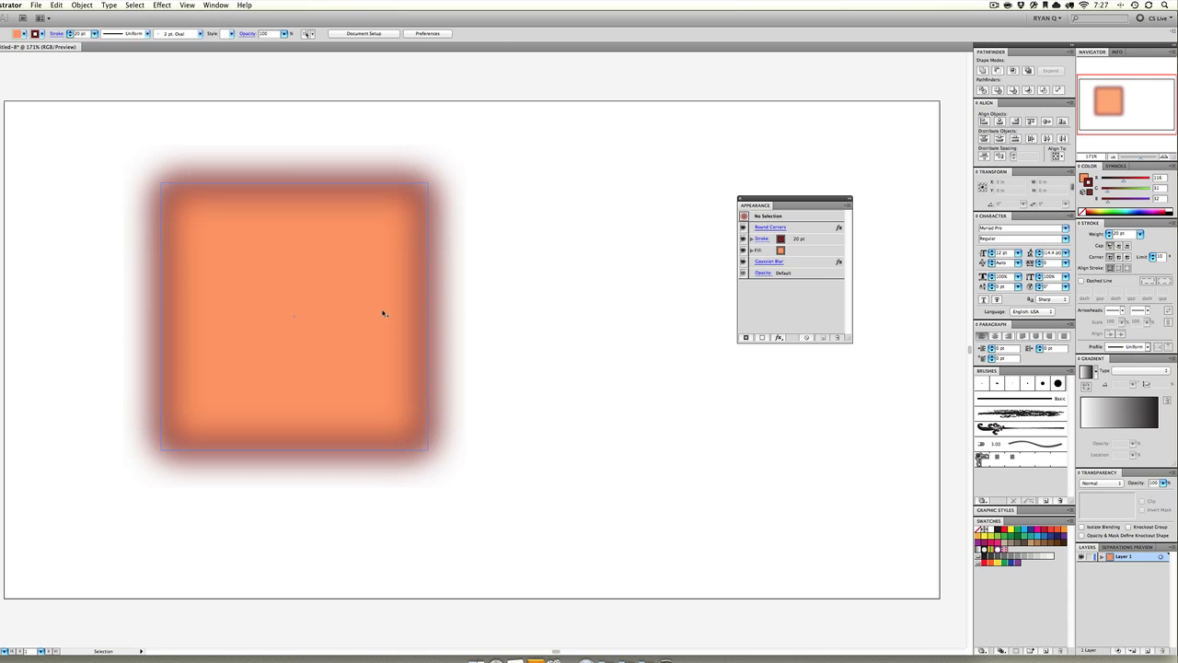
{"action": "left_click_drag", "start_coordinate": [384, 313], "coordinate": [274, 305]}
{"action": "left_click", "coordinate": [469, 296]}
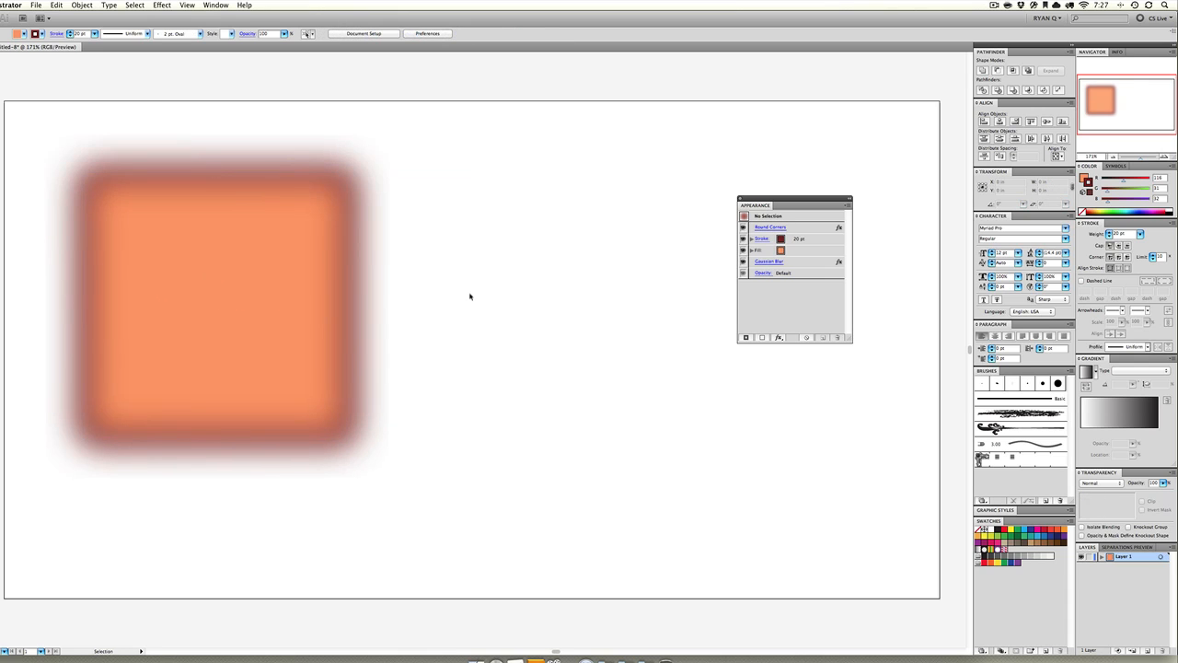
- Examine the blurred square's right edge at 800% magnification
{"action": "key", "text": "super+equal"}
{"action": "key", "text": "super+equal"}
{"action": "key", "text": "super+equal"}
{"action": "key", "text": "super+equal"}
{"action": "key", "text": "super+equal"}
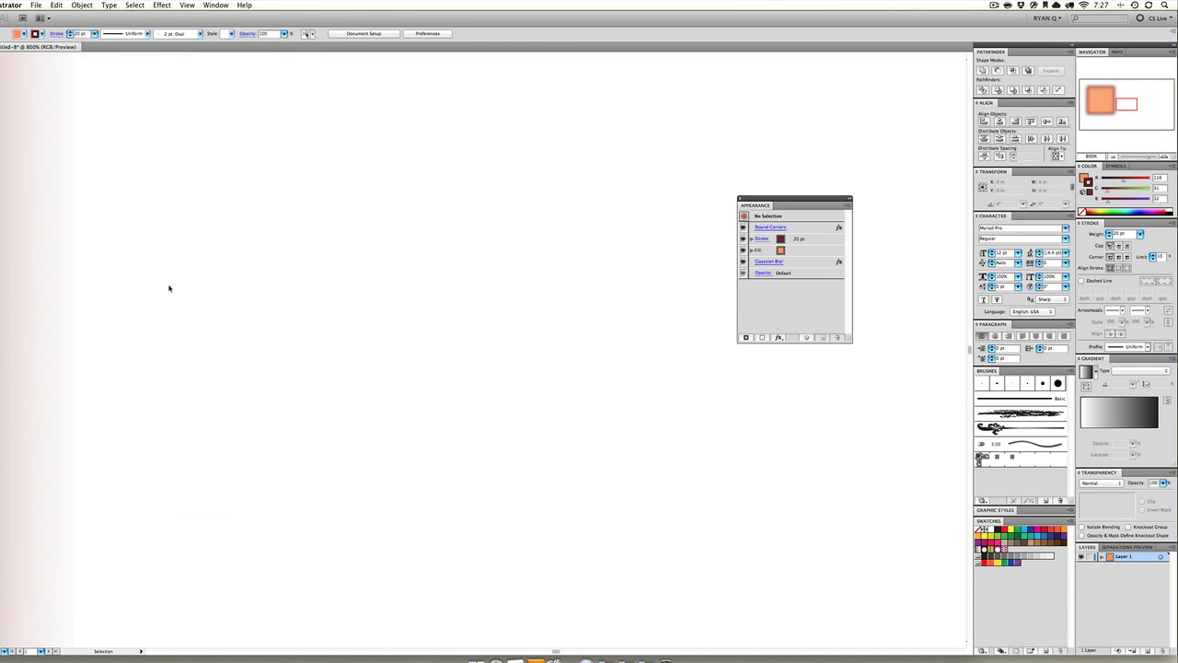
{"action": "scroll", "coordinate": [552, 291], "scroll_direction": "left", "scroll_amount": 10}
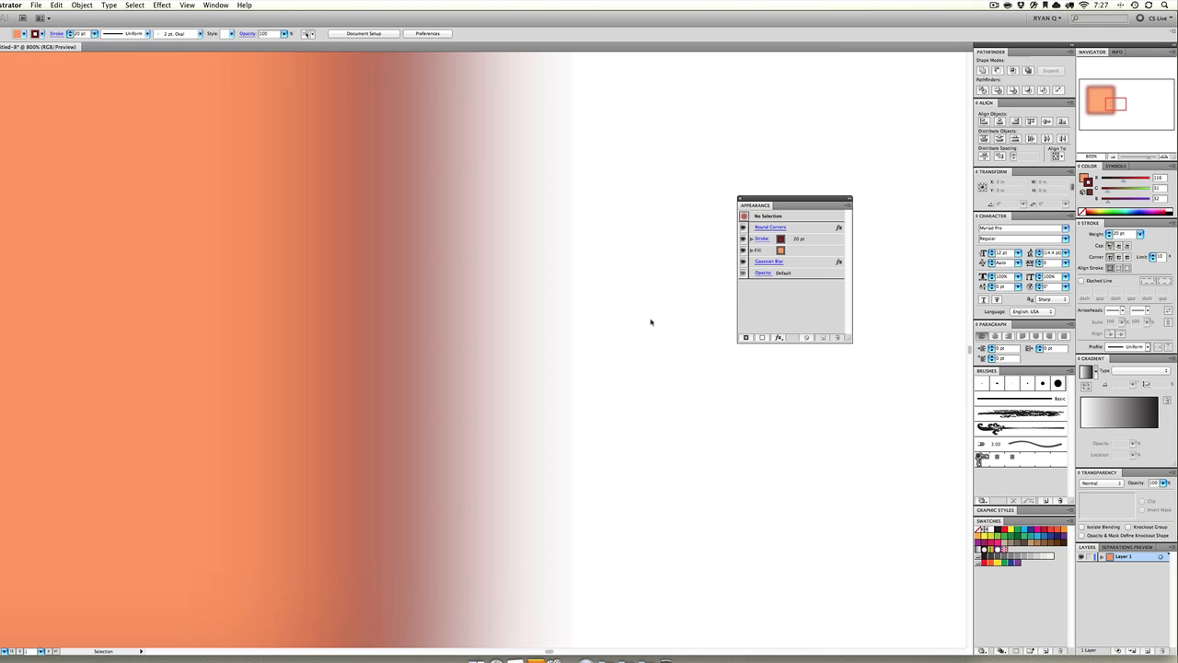
{"action": "key", "text": "super+minus"}
{"action": "key", "text": "super+minus"}
{"action": "key", "text": "super+minus"}
{"action": "key", "text": "super+minus"}
{"action": "key", "text": "super+minus"}
{"action": "key", "text": "super+minus"}
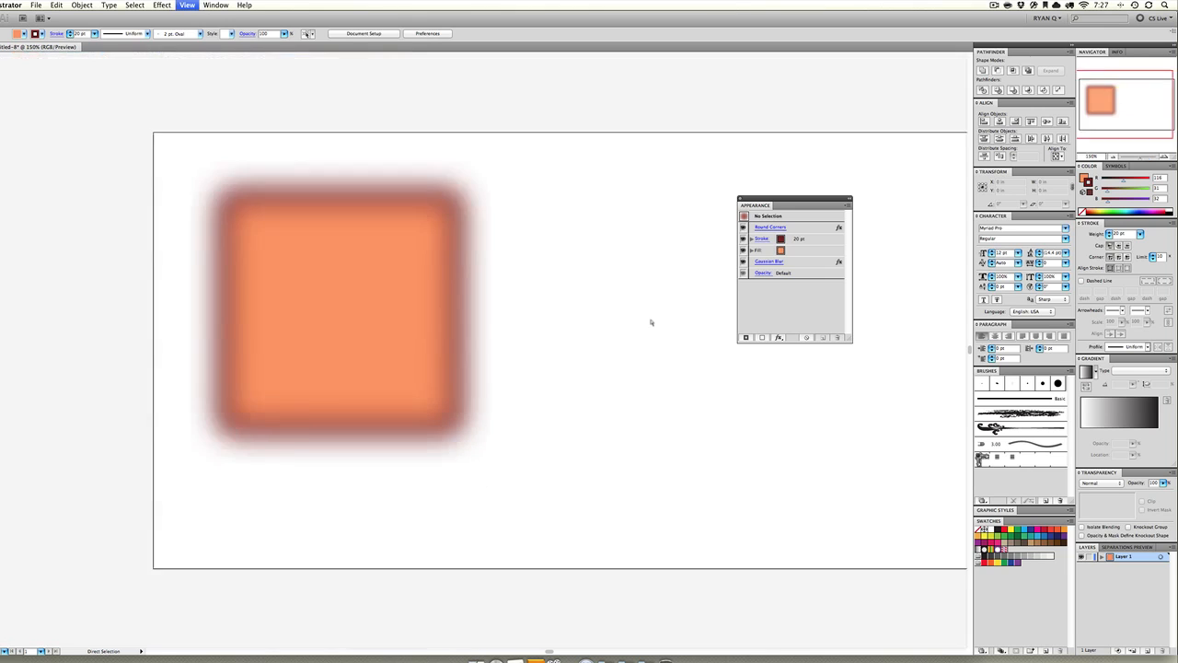
- Move the blurred square back near the artboard's center, at about X 7.86 in and Y 4.50 in
{"action": "left_click_drag", "start_coordinate": [526, 310], "coordinate": [380, 274]}
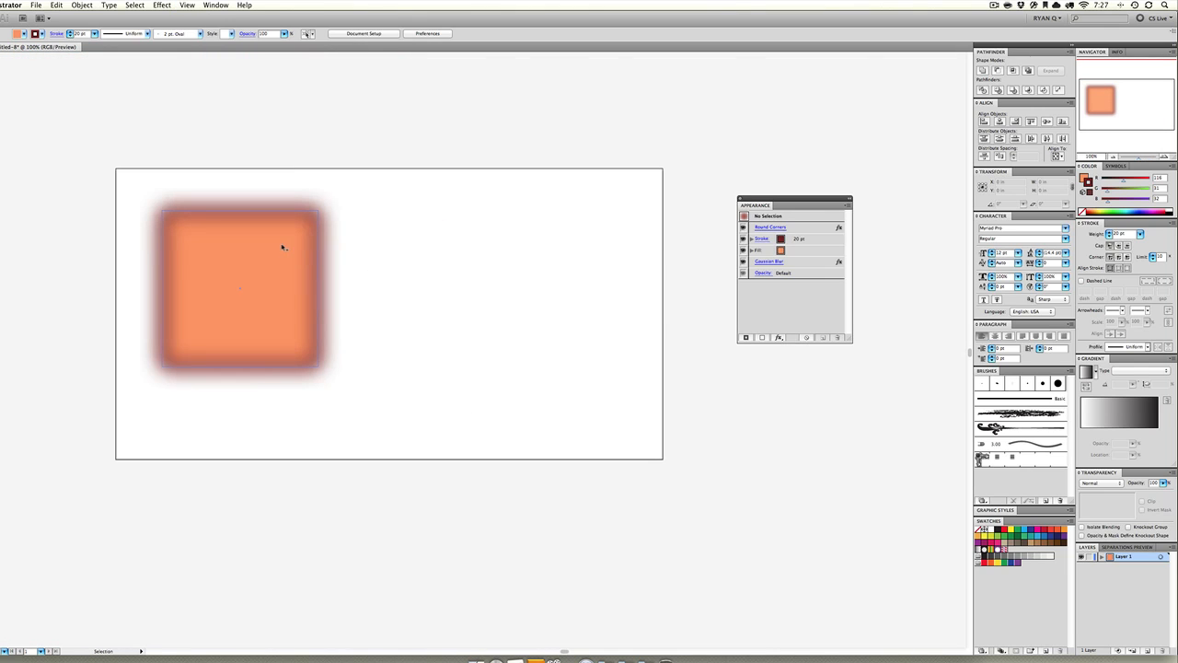
{"action": "left_click_drag", "start_coordinate": [284, 247], "coordinate": [414, 290]}
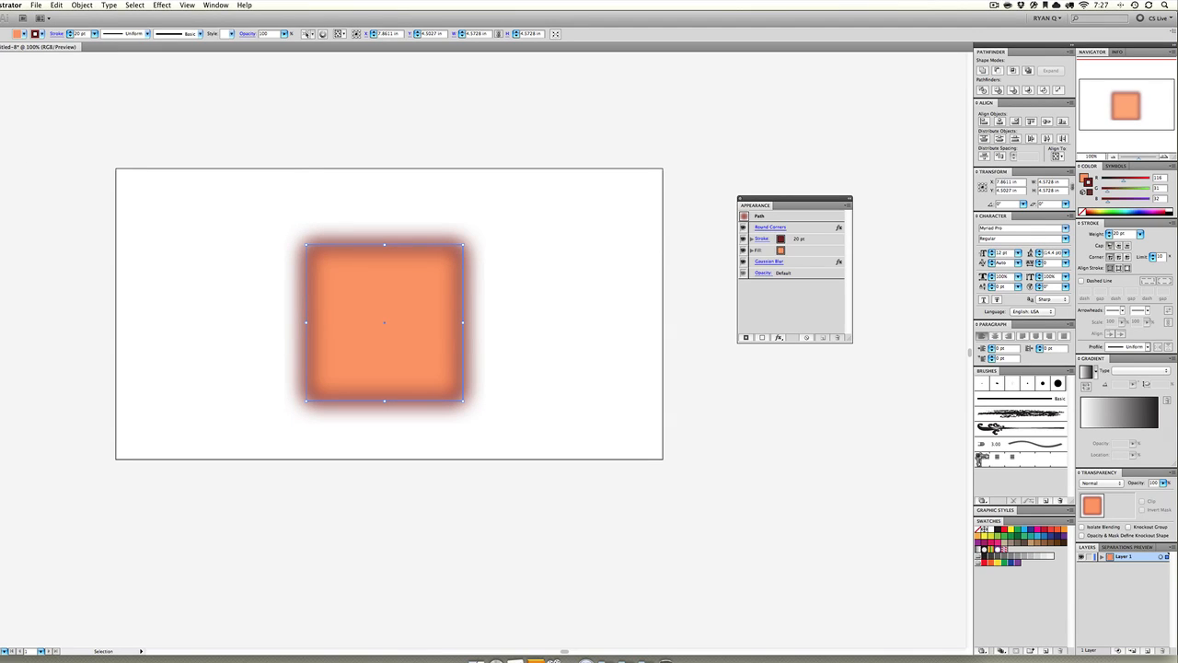
- Delete the blurred square and paint a jagged closed grass outline about 16.2 in wide and 4.7 in high along the artboard's bottom
{"action": "key", "text": "Delete"}
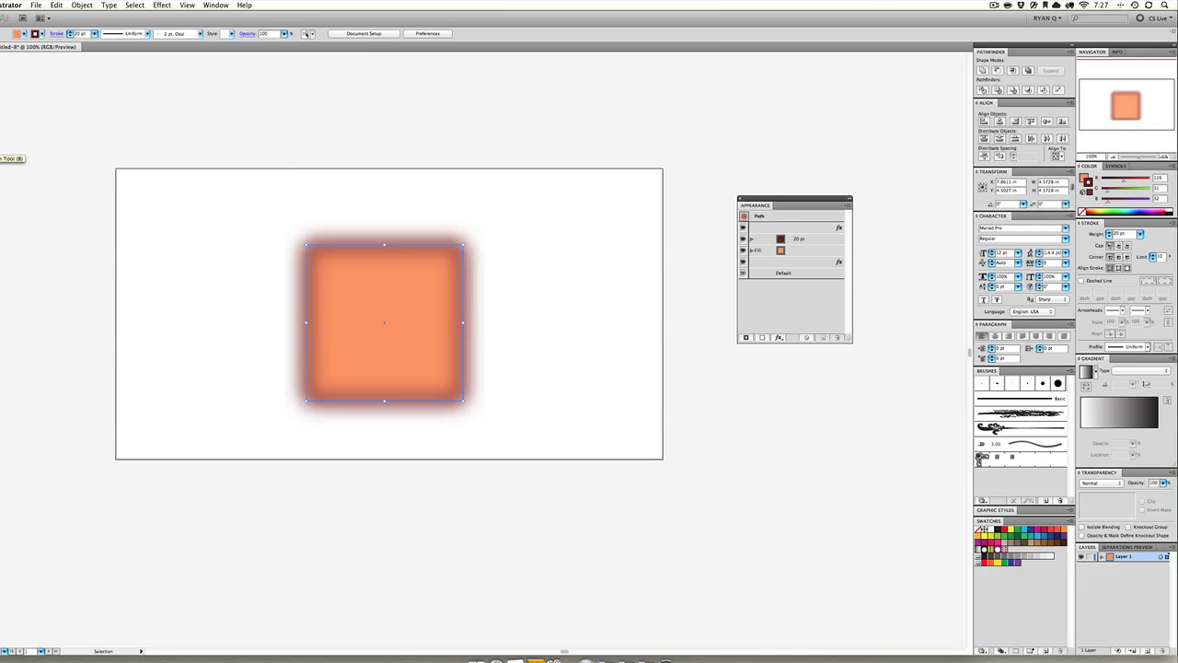
{"action": "left_click", "coordinate": [0, 143]}
{"action": "scroll", "coordinate": [217, 339], "scroll_direction": "right", "scroll_amount": 1}
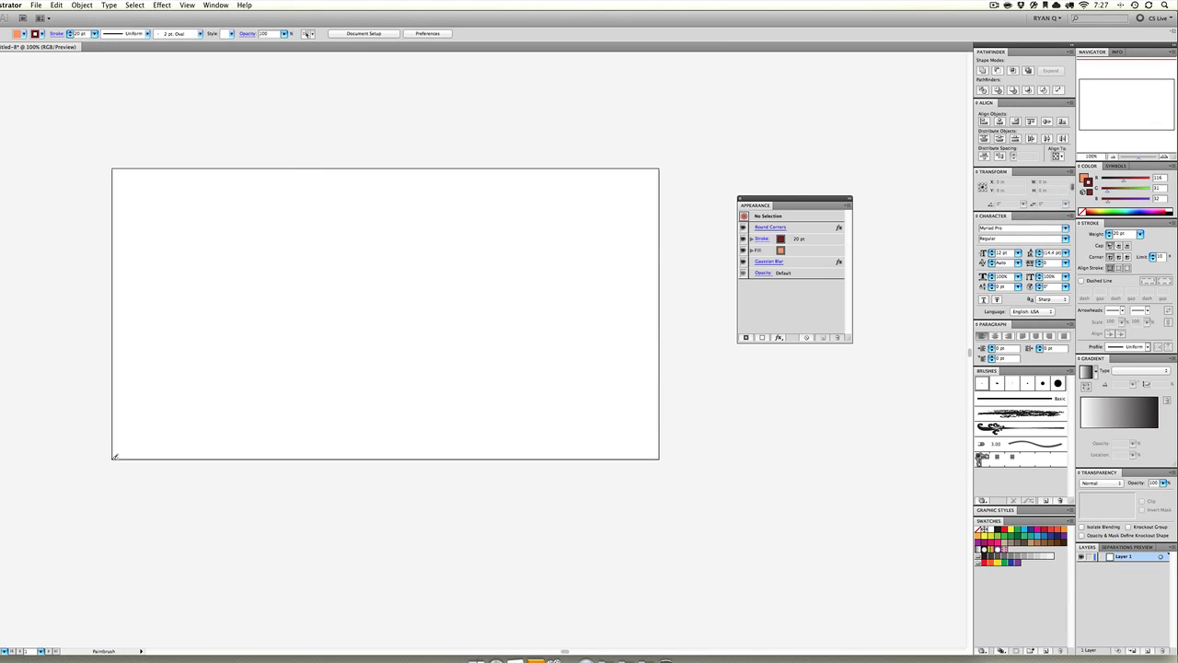
{"action": "mouse_move", "coordinate": [114, 456]}
{"action": "left_mouse_down"}
{"action": "mouse_move", "coordinate": [151, 360]}
{"action": "mouse_move", "coordinate": [177, 435]}
{"action": "mouse_move", "coordinate": [211, 363]}
{"action": "mouse_move", "coordinate": [209, 430]}
{"action": "mouse_move", "coordinate": [234, 395]}
{"action": "mouse_move", "coordinate": [251, 392]}
{"action": "mouse_move", "coordinate": [262, 430]}
{"action": "mouse_move", "coordinate": [297, 351]}
{"action": "mouse_move", "coordinate": [301, 438]}
{"action": "mouse_move", "coordinate": [333, 339]}
{"action": "mouse_move", "coordinate": [350, 415]}
{"action": "mouse_move", "coordinate": [376, 299]}
{"action": "mouse_move", "coordinate": [403, 445]}
{"action": "mouse_move", "coordinate": [435, 361]}
{"action": "mouse_move", "coordinate": [450, 459]}
{"action": "mouse_move", "coordinate": [485, 419]}
{"action": "mouse_move", "coordinate": [516, 344]}
{"action": "mouse_move", "coordinate": [536, 381]}
{"action": "mouse_move", "coordinate": [561, 384]}
{"action": "mouse_move", "coordinate": [583, 417]}
{"action": "mouse_move", "coordinate": [616, 352]}
{"action": "mouse_move", "coordinate": [630, 372]}
{"action": "mouse_move", "coordinate": [642, 331]}
{"action": "mouse_move", "coordinate": [664, 463]}
{"action": "mouse_move", "coordinate": [111, 457]}
{"action": "left_mouse_up"}
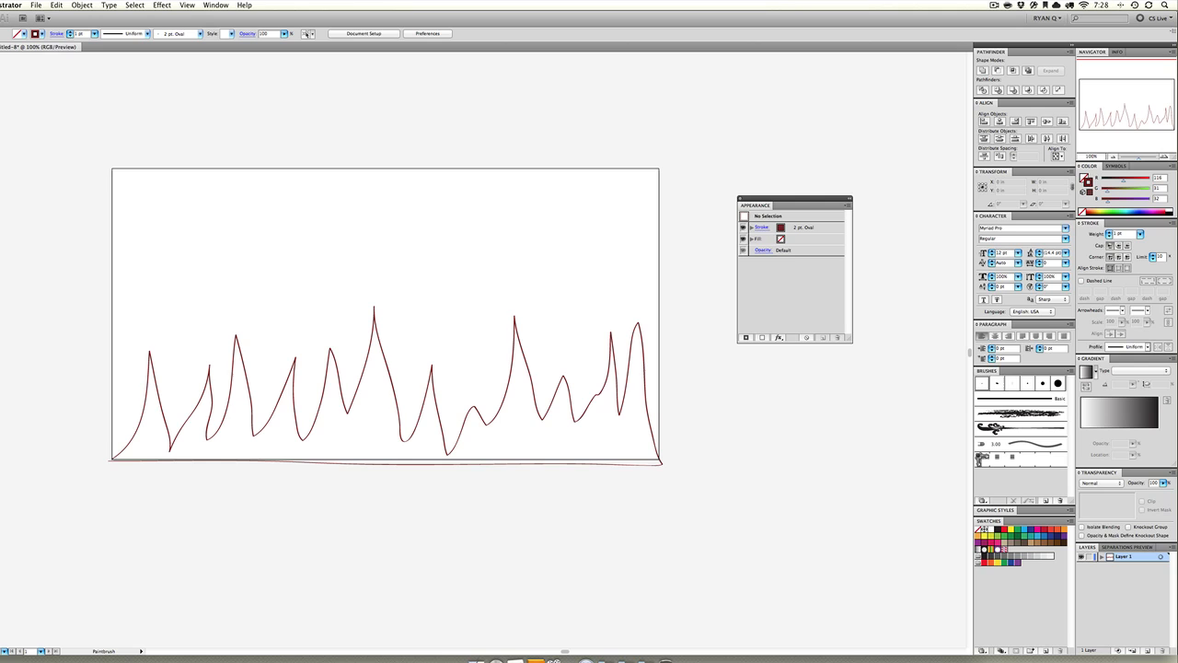
- Remove the grass outline's stroke and fill the shape with dark green
{"action": "left_click_drag", "start_coordinate": [140, 168], "coordinate": [594, 425]}
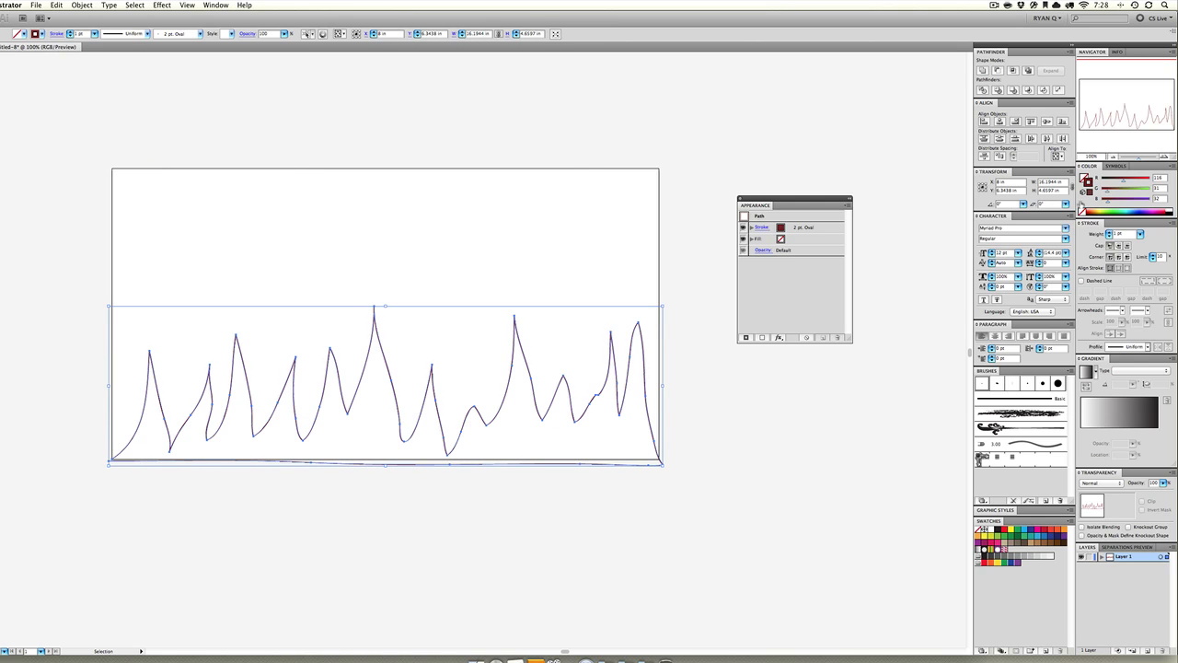
{"action": "left_click", "coordinate": [1082, 214]}
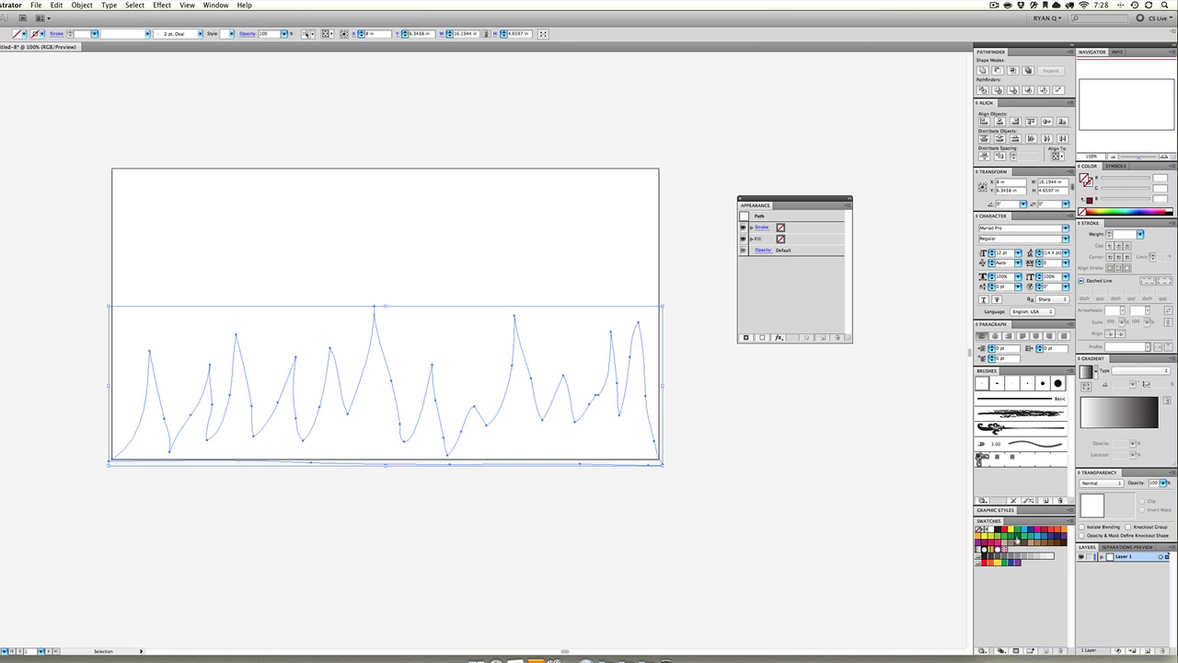
{"action": "left_click", "coordinate": [1017, 539]}
{"action": "left_click", "coordinate": [728, 439]}
{"action": "left_click", "coordinate": [588, 428]}
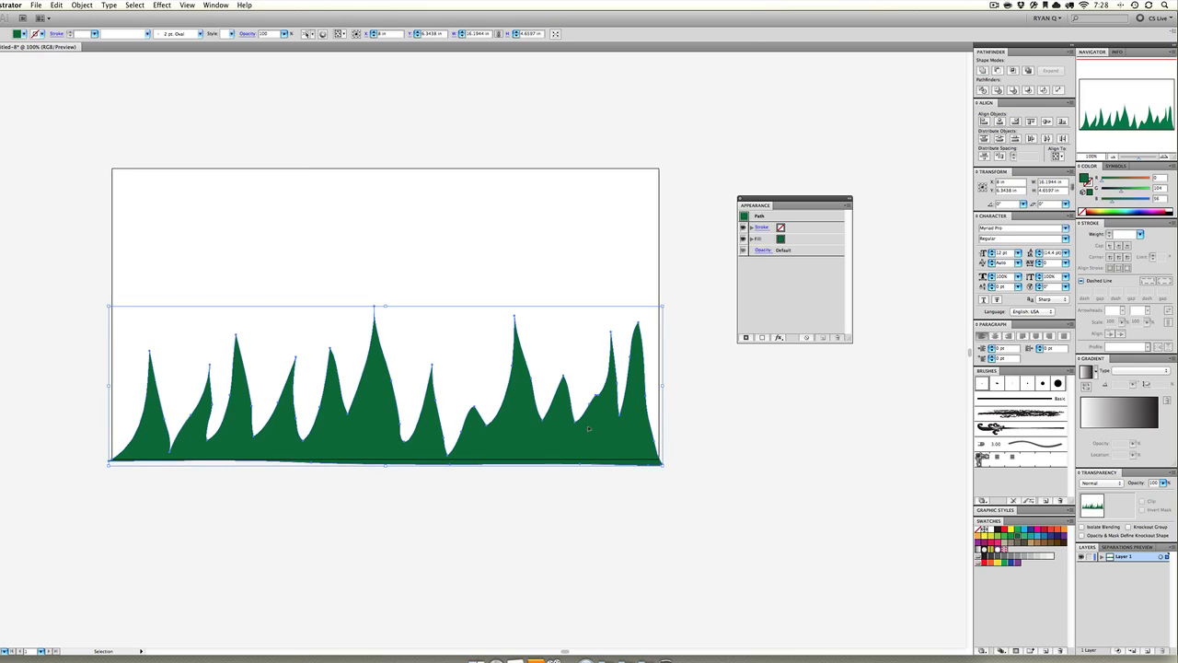
- Duplicate the dark green grass, place the copy below the artboard, and reflect it across the vertical axis
{"action": "key", "text": "super+c"}
{"action": "key", "text": "super+f"}
{"action": "left_click_drag", "start_coordinate": [588, 427], "coordinate": [572, 605]}
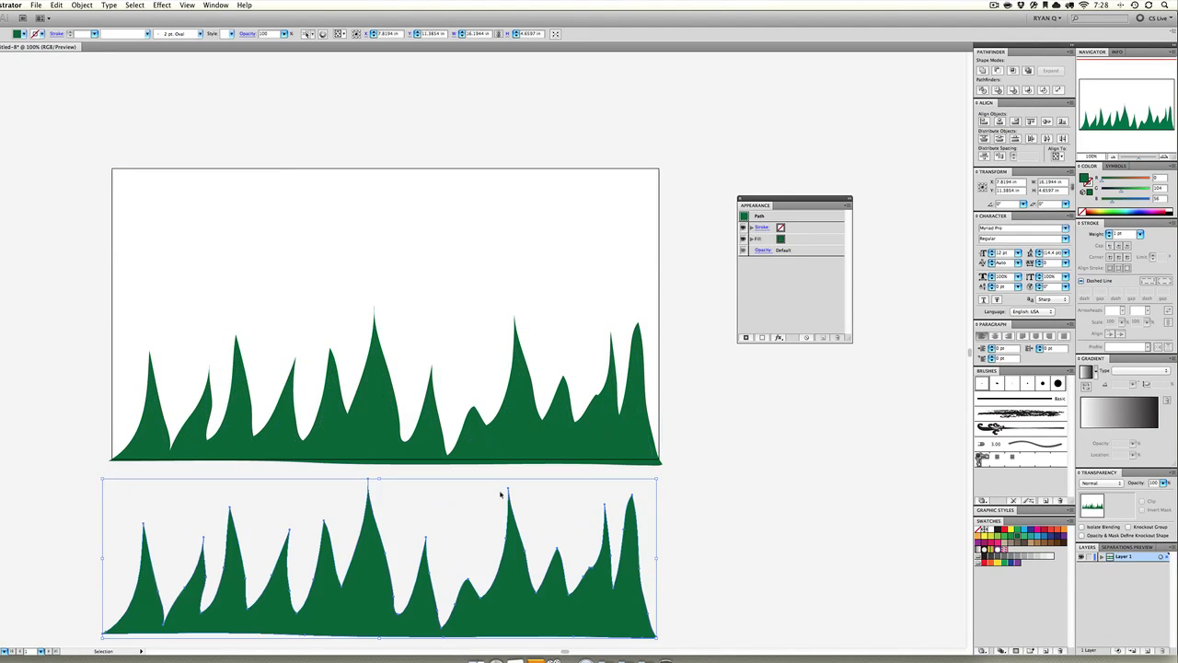
{"action": "left_click", "coordinate": [82, 5]}
{"action": "mouse_move", "coordinate": [83, 19]}
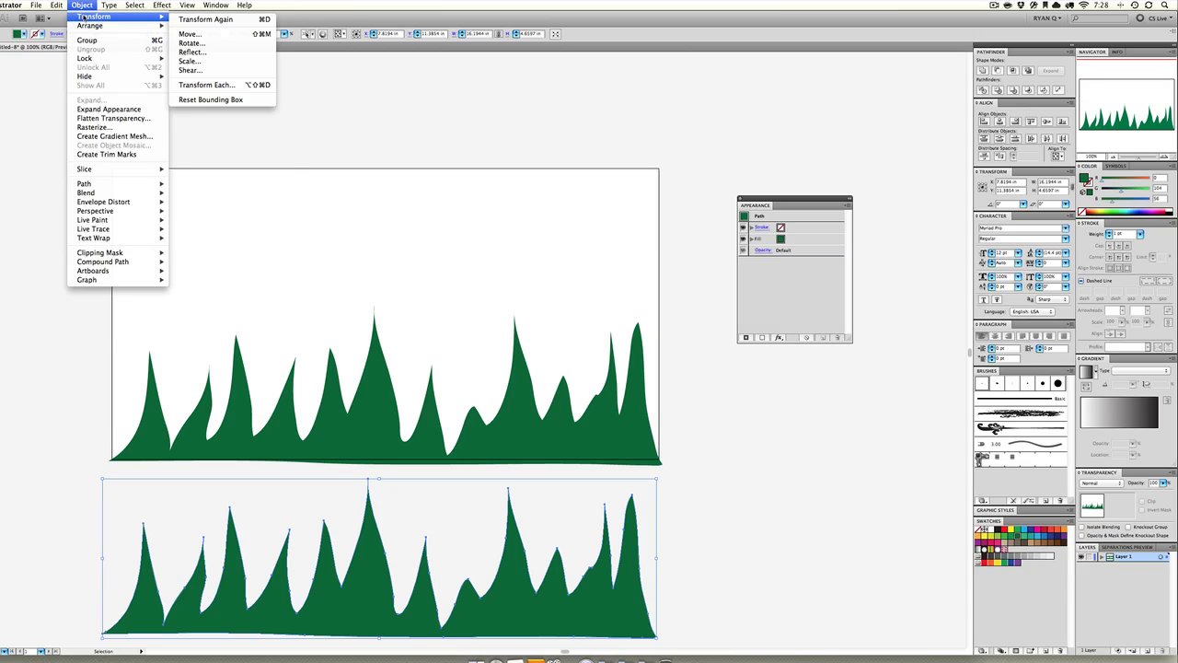
{"action": "left_click", "coordinate": [191, 52]}
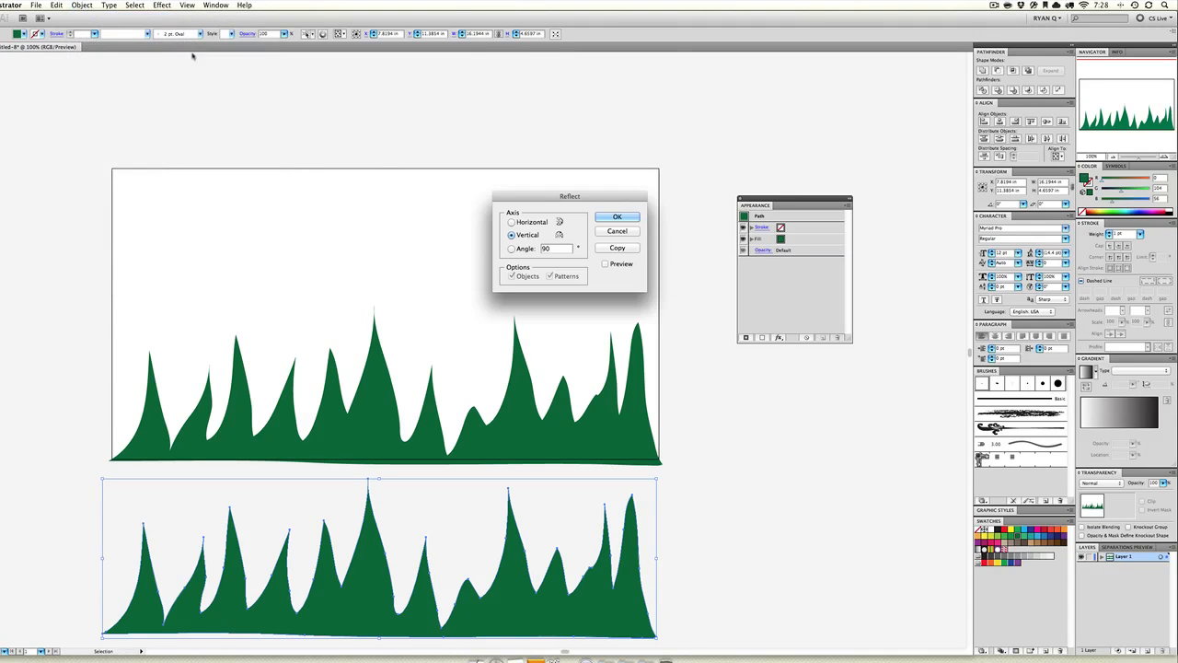
{"action": "left_click", "coordinate": [618, 219]}
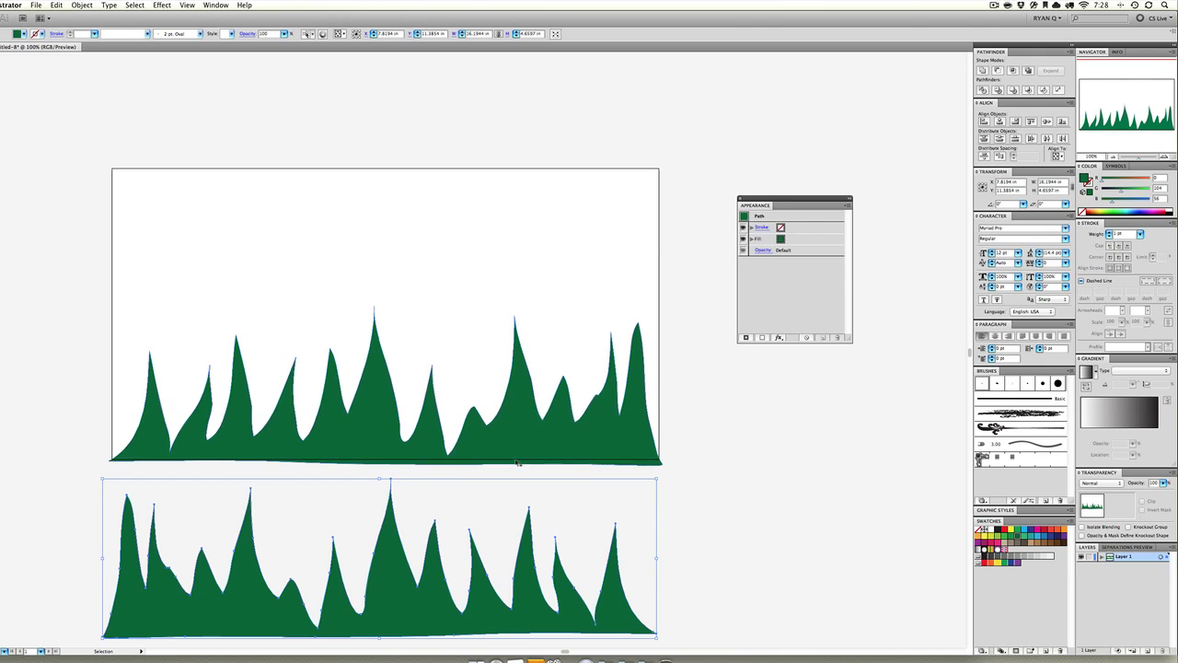
- Resize the reflected grass to about 7.65 in wide and 6.55 in high, and place a duplicate of it alongside
{"action": "left_click_drag", "start_coordinate": [378, 479], "coordinate": [379, 414]}
{"action": "left_click_drag", "start_coordinate": [655, 524], "coordinate": [364, 525]}
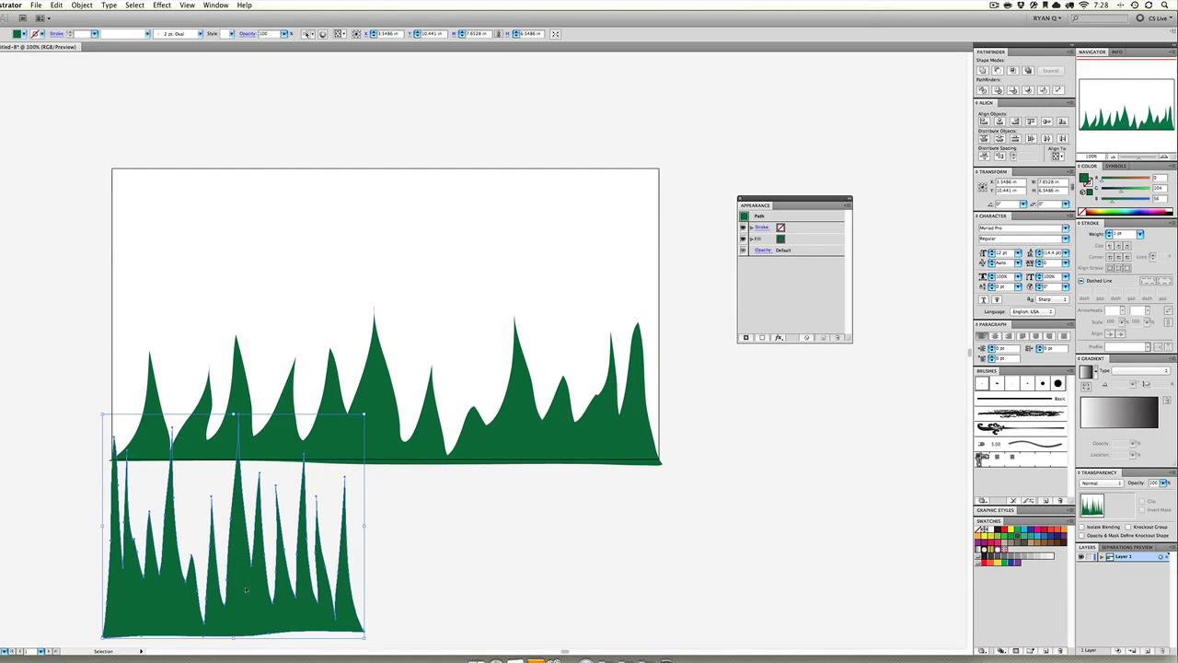
{"action": "left_click_drag", "start_coordinate": [247, 592], "coordinate": [540, 583]}
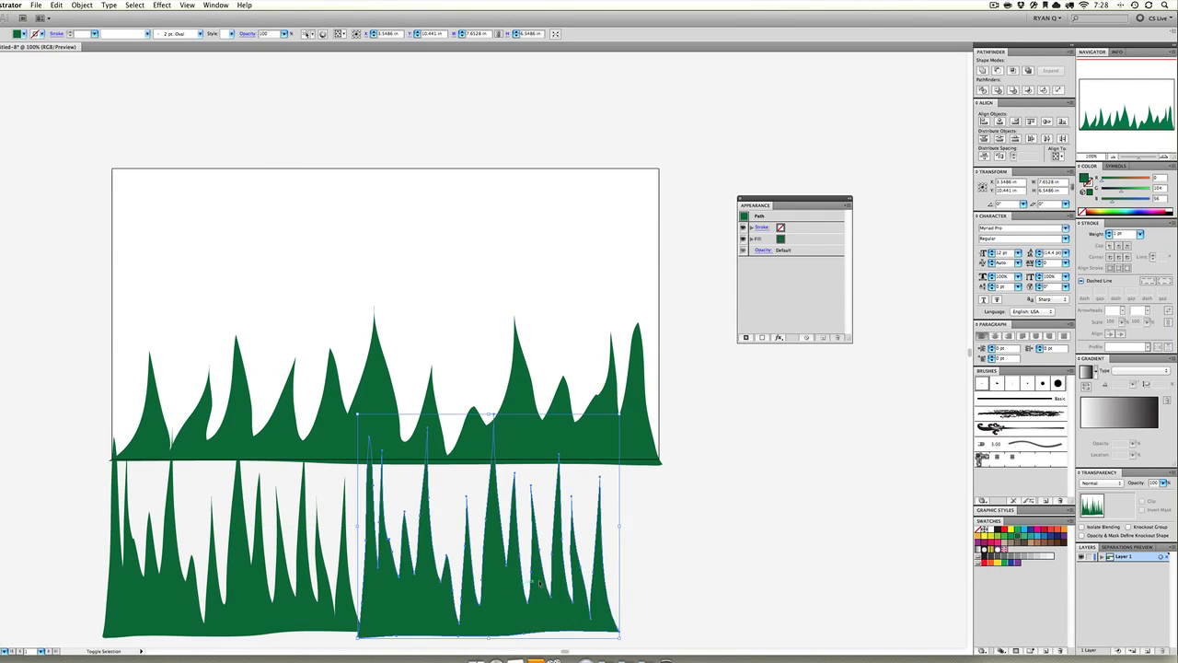
- Stretch both narrow grass shapes together to about 16.4 in wide and unite them into one object
{"action": "left_click", "coordinate": [347, 592], "text": "shift"}
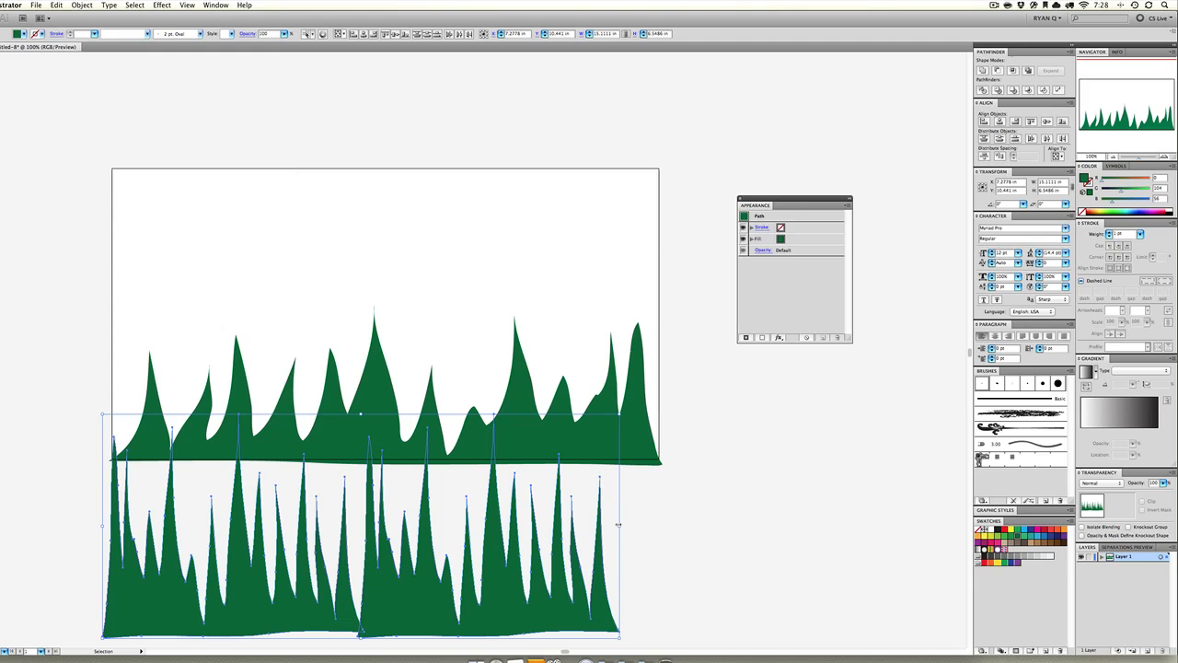
{"action": "left_click_drag", "start_coordinate": [619, 524], "coordinate": [663, 525]}
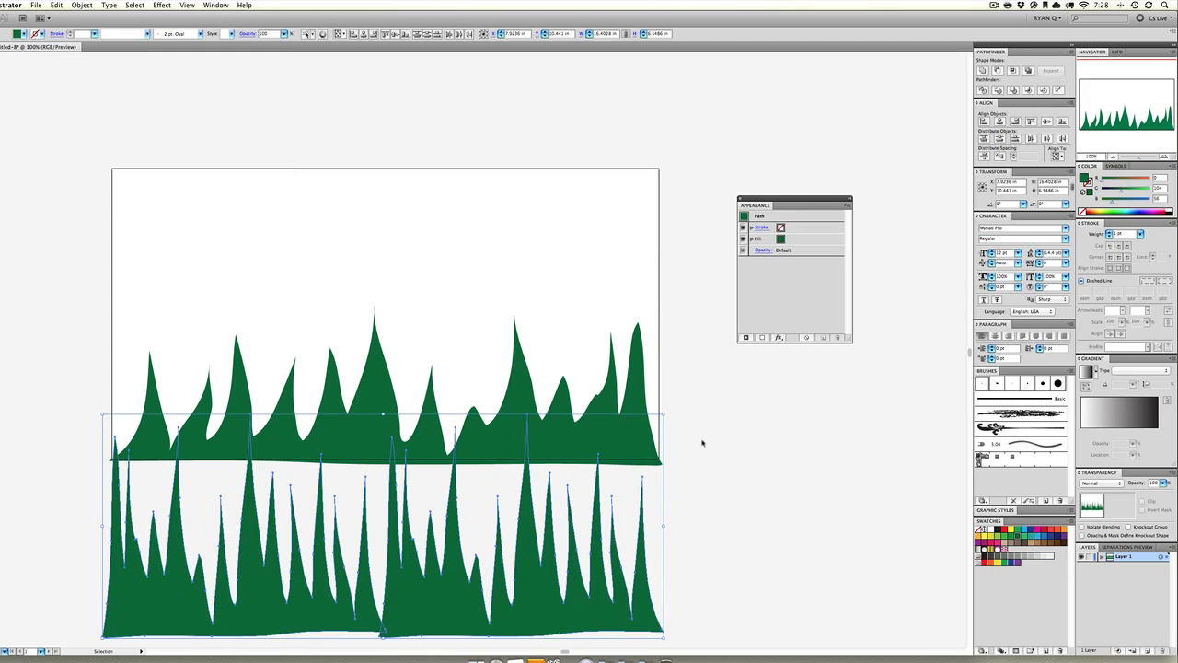
{"action": "left_click", "coordinate": [982, 70]}
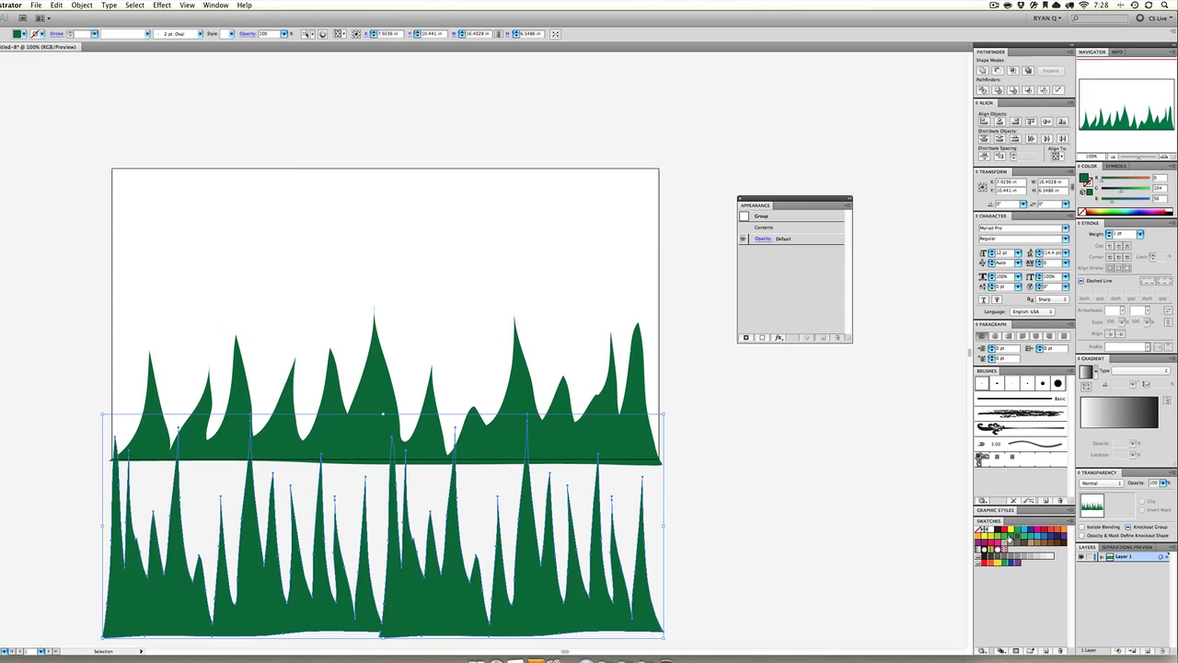
- Fill the united grass with light green (R 57, G 181, B 74) and move it up over the dark grass on the artboard
{"action": "left_click", "coordinate": [1012, 538]}
{"action": "left_click", "coordinate": [1007, 540]}
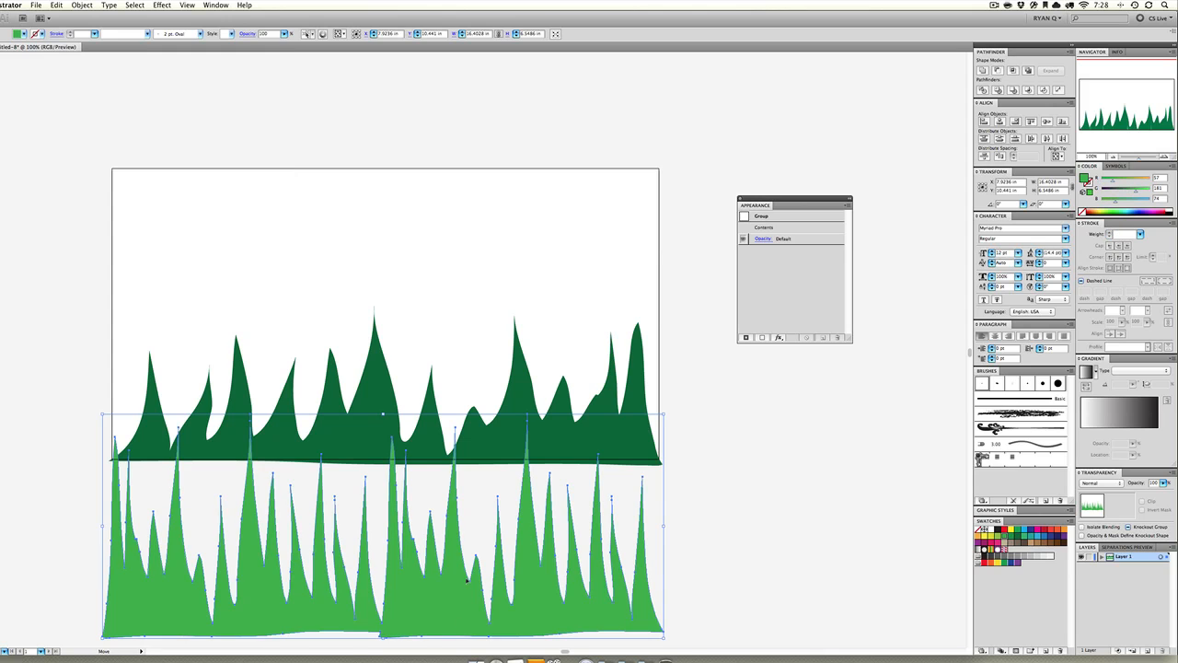
{"action": "left_click_drag", "start_coordinate": [467, 580], "coordinate": [470, 403]}
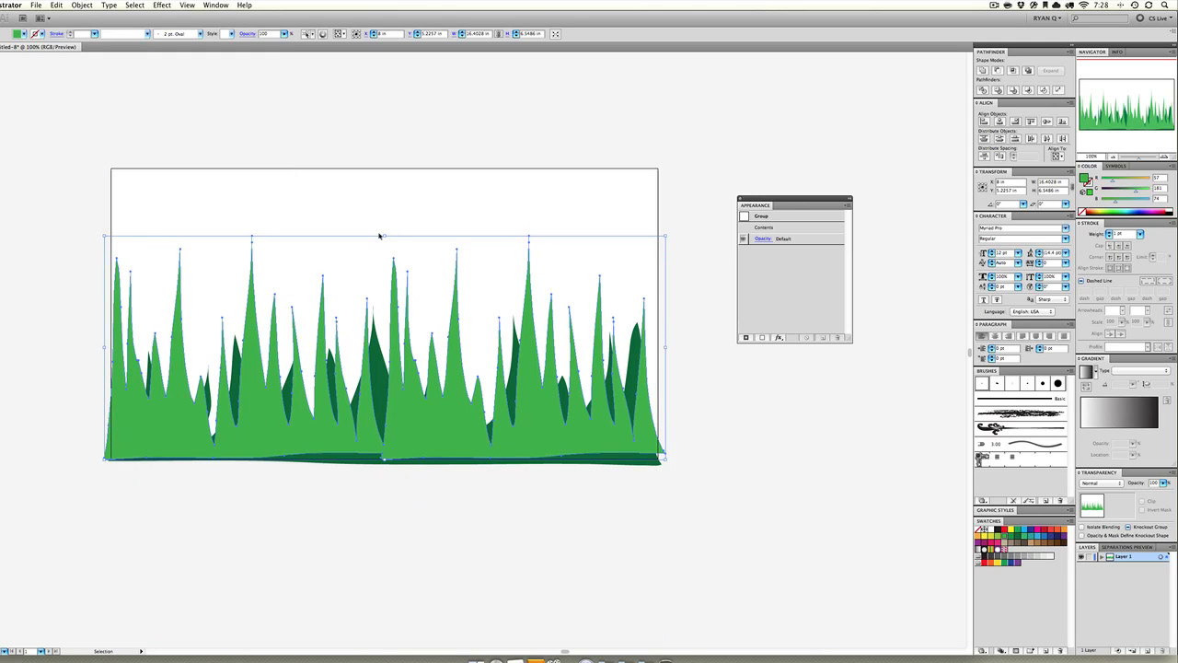
{"action": "scroll", "coordinate": [384, 248], "scroll_direction": "left", "scroll_amount": 1}
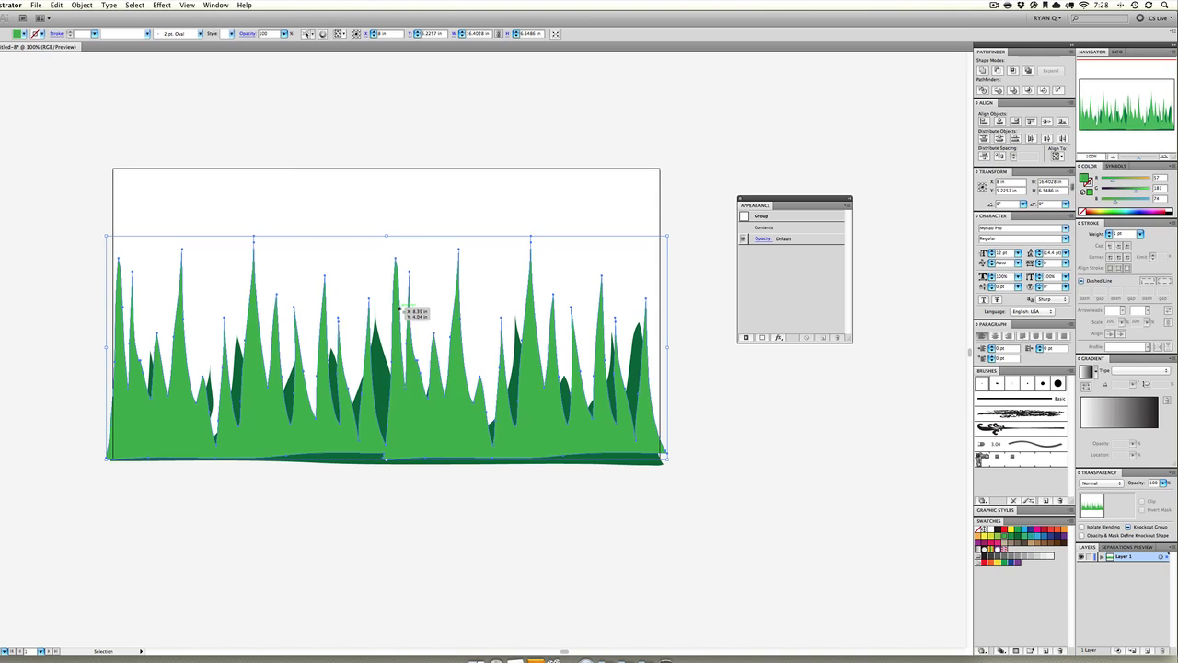
- Send the light green grass to the back, behind the dark green grass
{"action": "right_click", "coordinate": [398, 306]}
{"action": "mouse_move", "coordinate": [443, 381]}
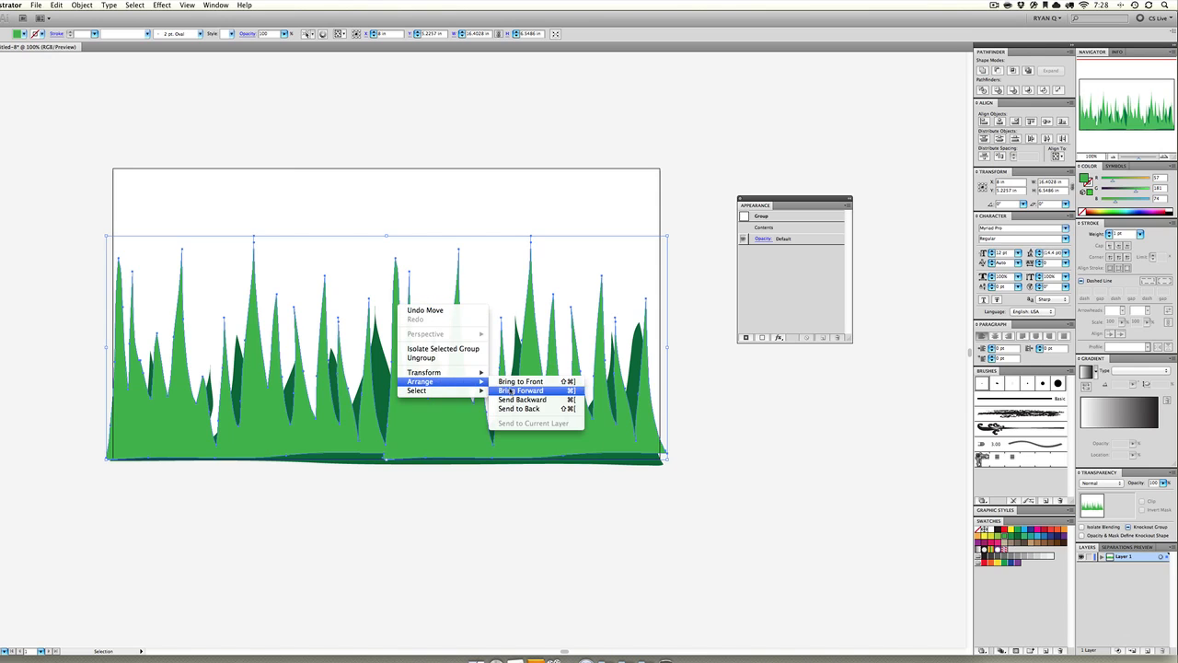
{"action": "left_click", "coordinate": [520, 409]}
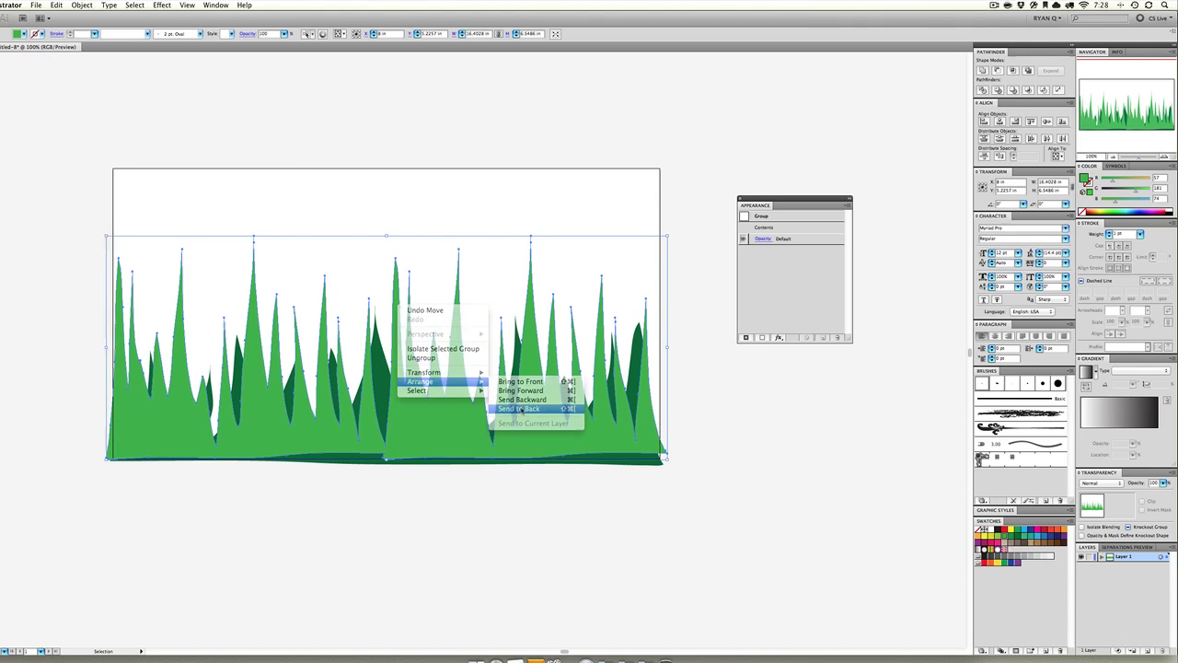
- Reapply the last-used Gaussian Blur to the light green grass and reduce its height to about 4.7 in, keeping its base in place
{"action": "left_click", "coordinate": [168, 6]}
{"action": "left_click", "coordinate": [169, 23]}
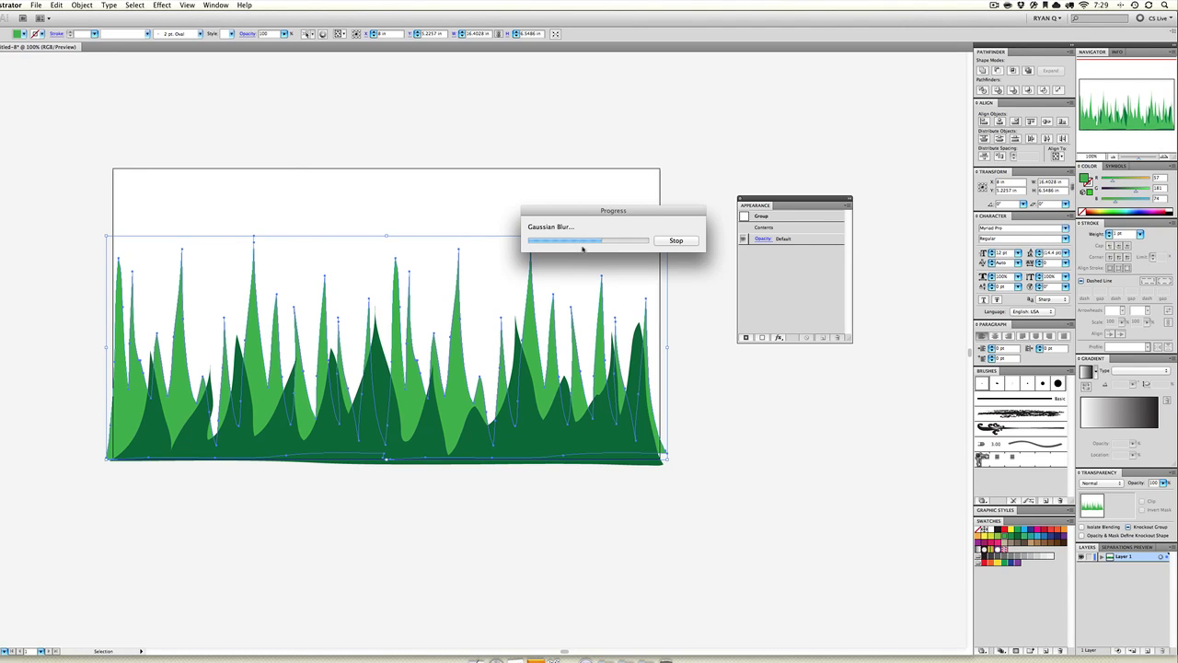
{"action": "left_click", "coordinate": [289, 215]}
{"action": "left_click", "coordinate": [437, 334]}
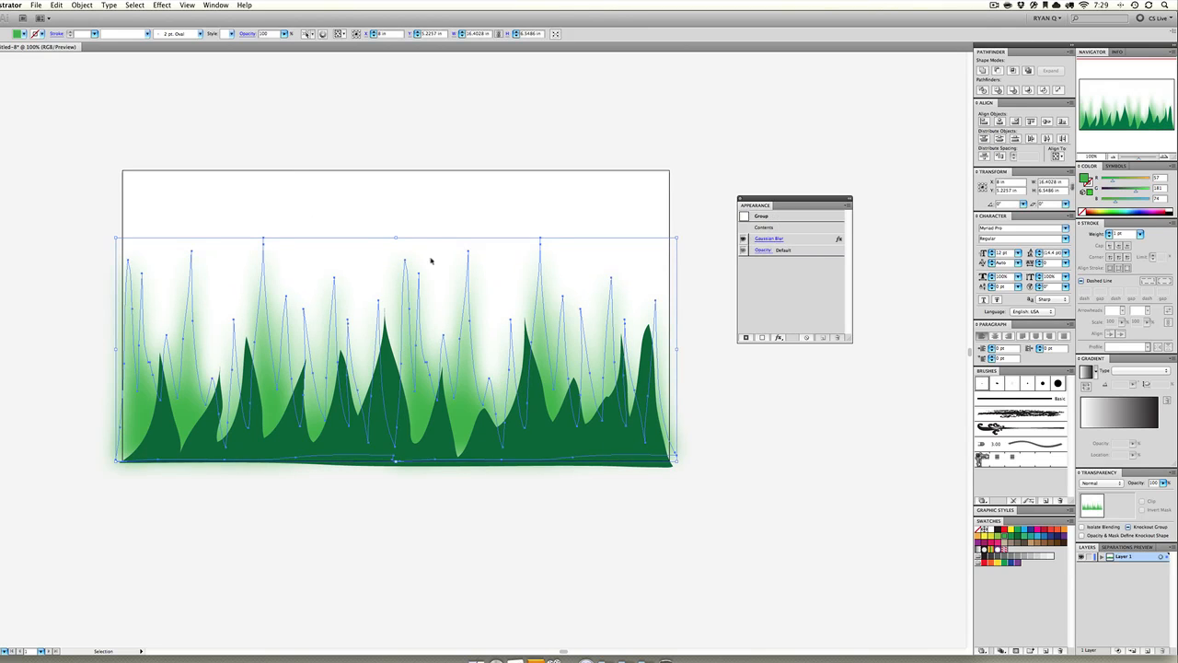
{"action": "left_click_drag", "start_coordinate": [396, 238], "coordinate": [392, 300]}
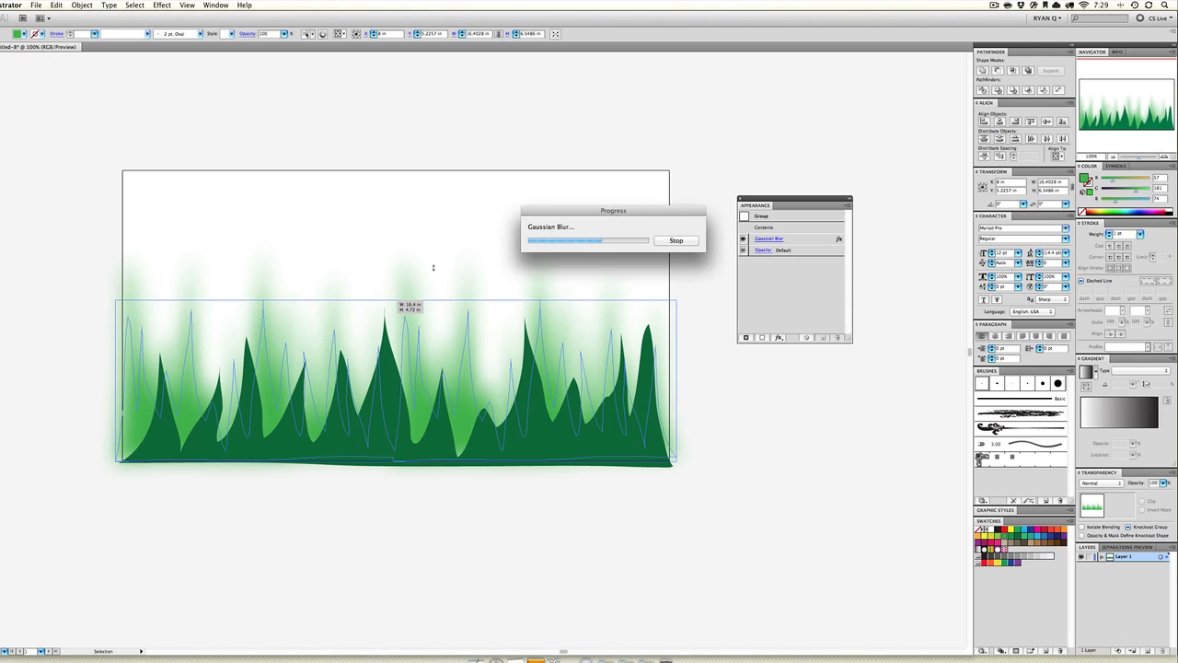
{"action": "left_click", "coordinate": [631, 268]}
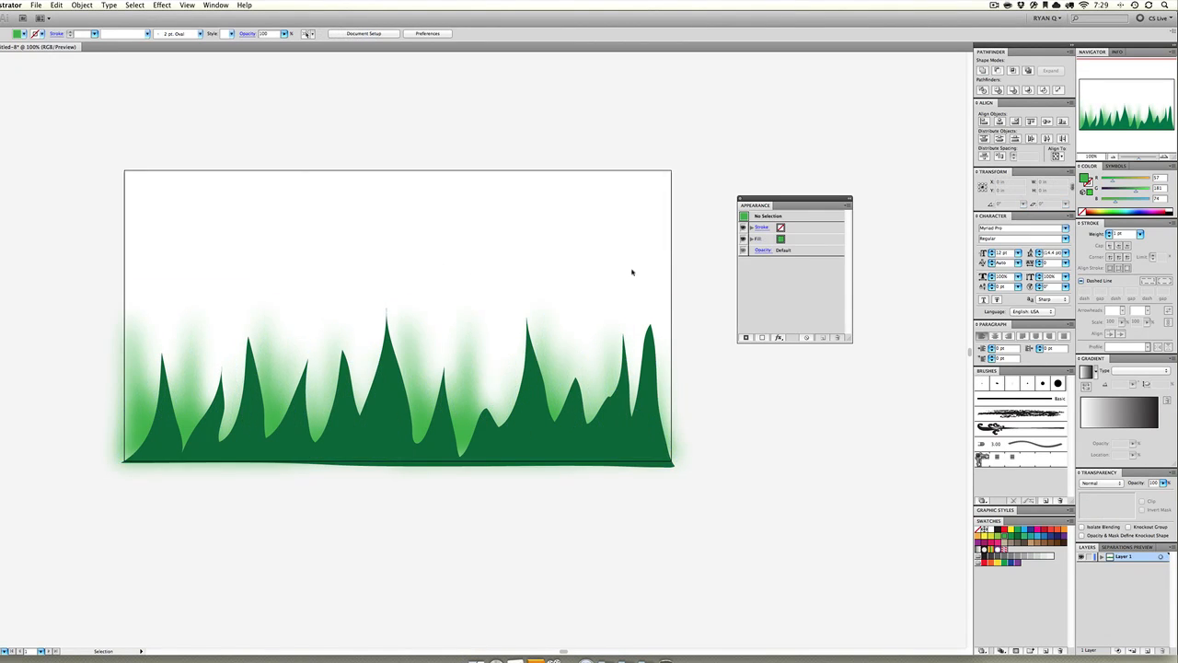
- Set the light green grass's Gaussian Blur radius to 25 pixels and deselect it
{"action": "left_click", "coordinate": [500, 350]}
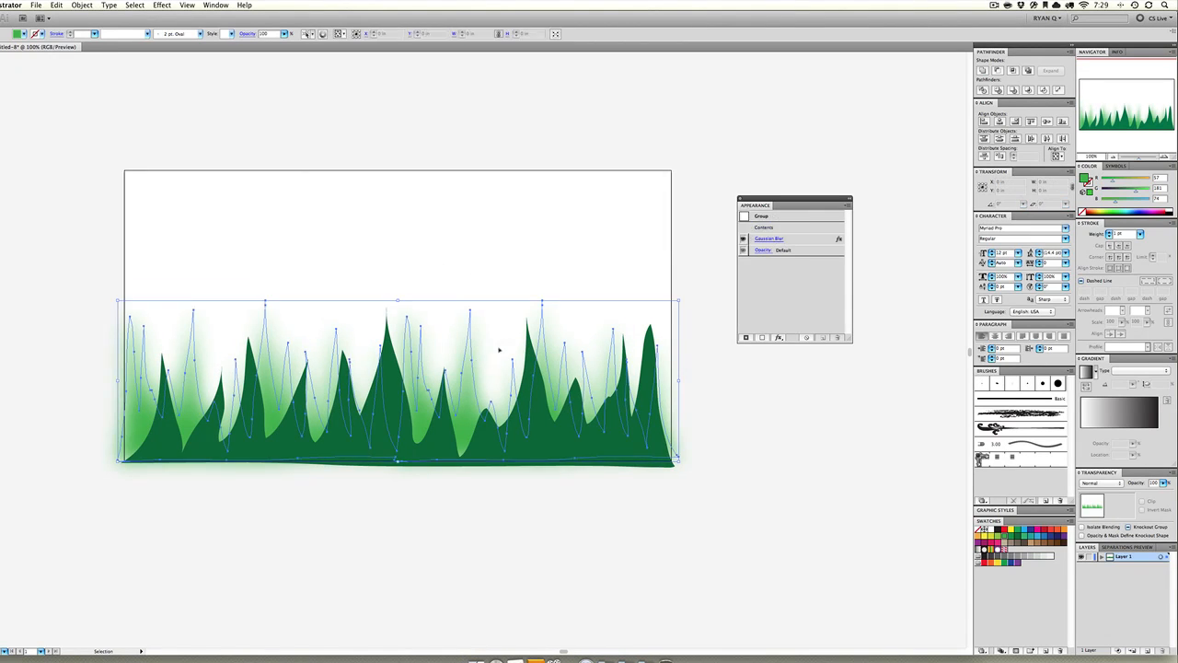
{"action": "left_click", "coordinate": [763, 240]}
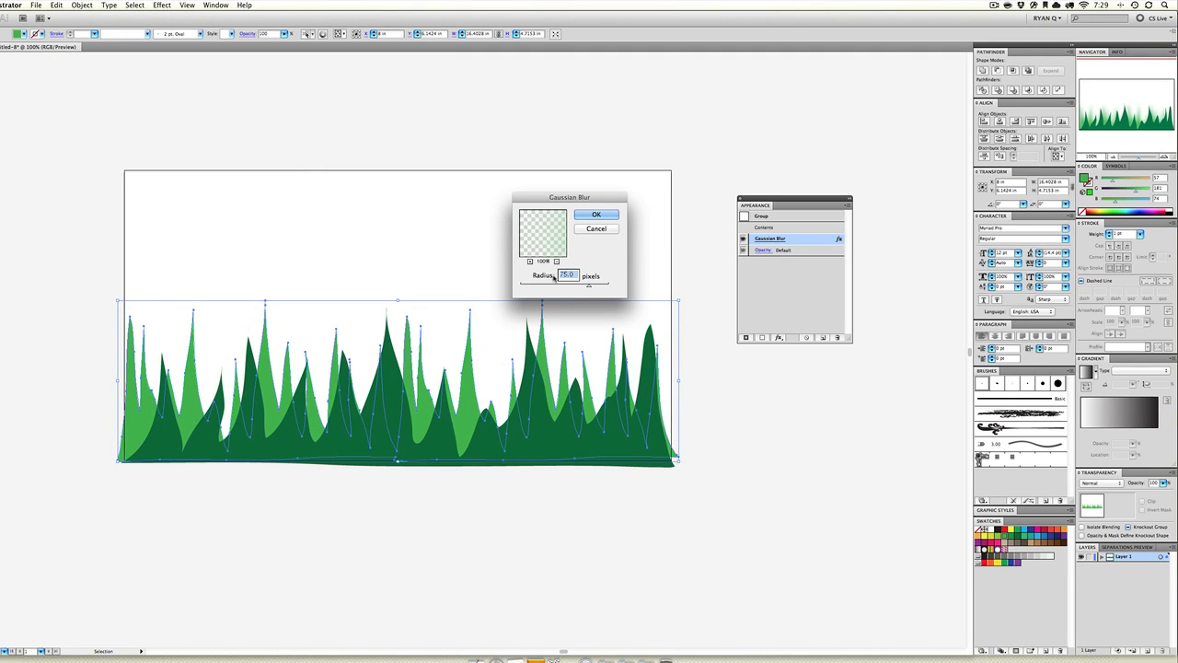
{"action": "type", "text": "25.0"}
{"action": "left_click", "coordinate": [603, 216]}
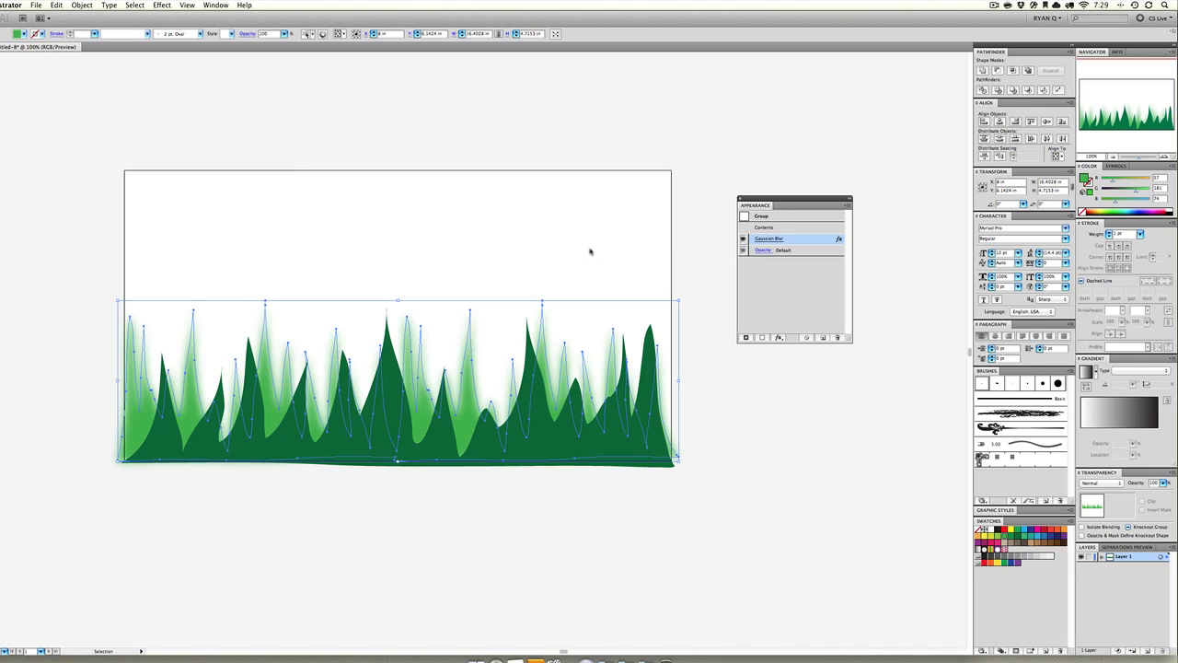
{"action": "left_click", "coordinate": [589, 250]}
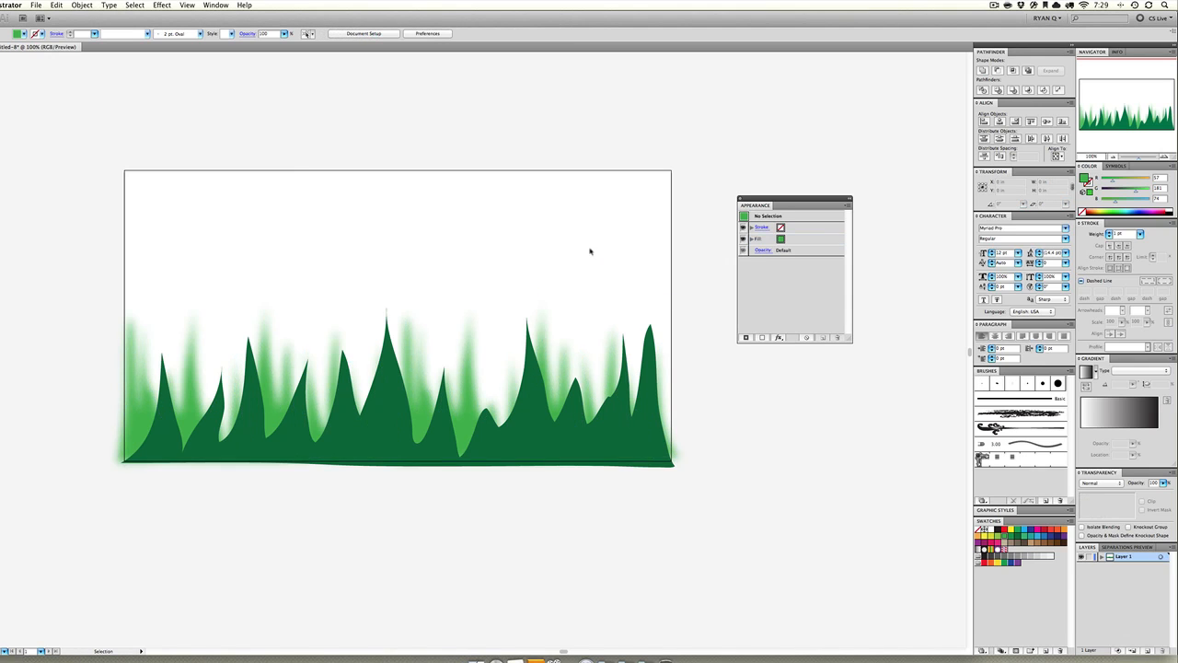
- Duplicate the blurred light green grass in place and reflect the copy across the vertical axis
{"action": "left_click", "coordinate": [477, 402]}
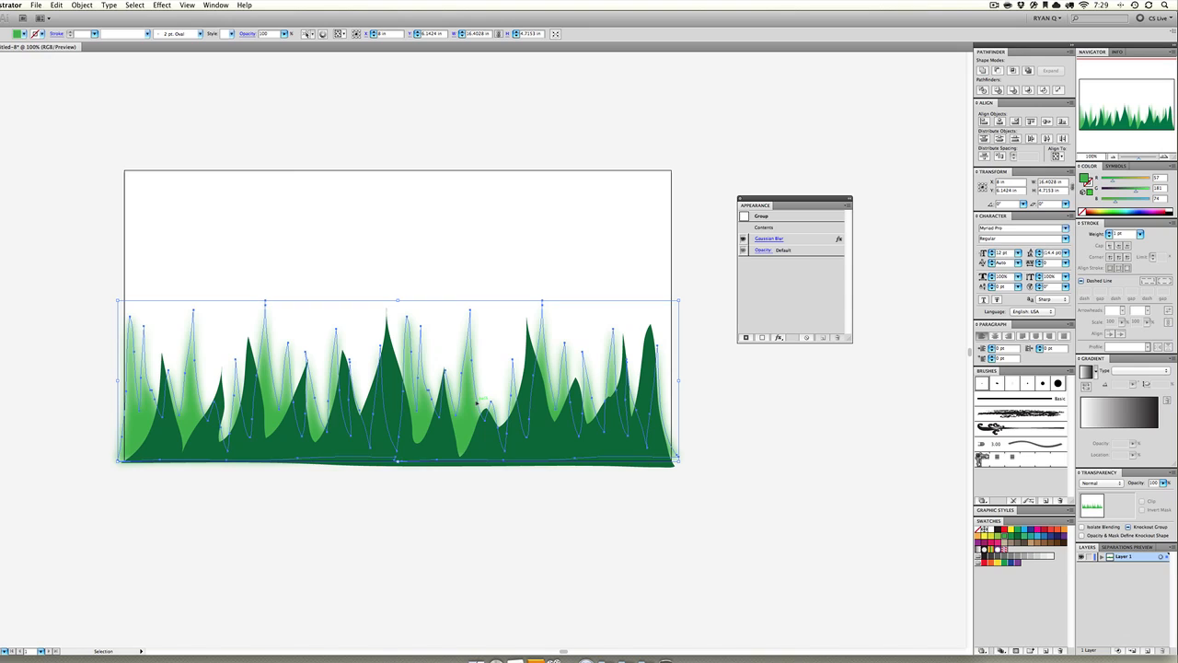
{"action": "key", "text": "super+c"}
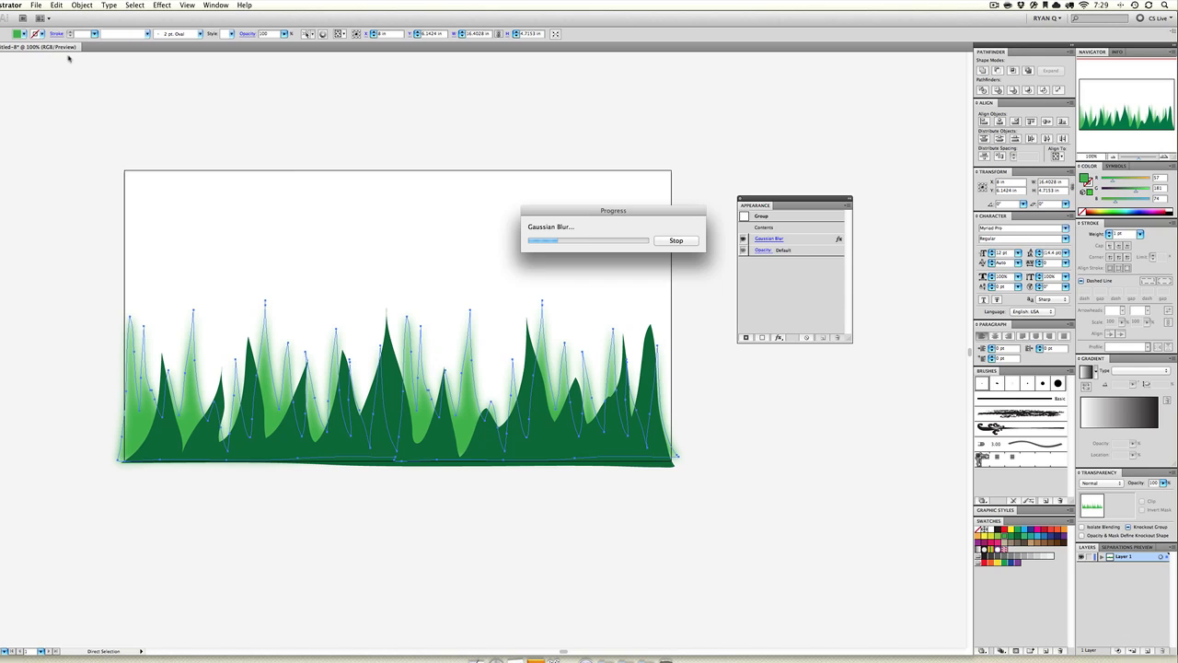
{"action": "left_click", "coordinate": [82, 5]}
{"action": "mouse_move", "coordinate": [101, 17]}
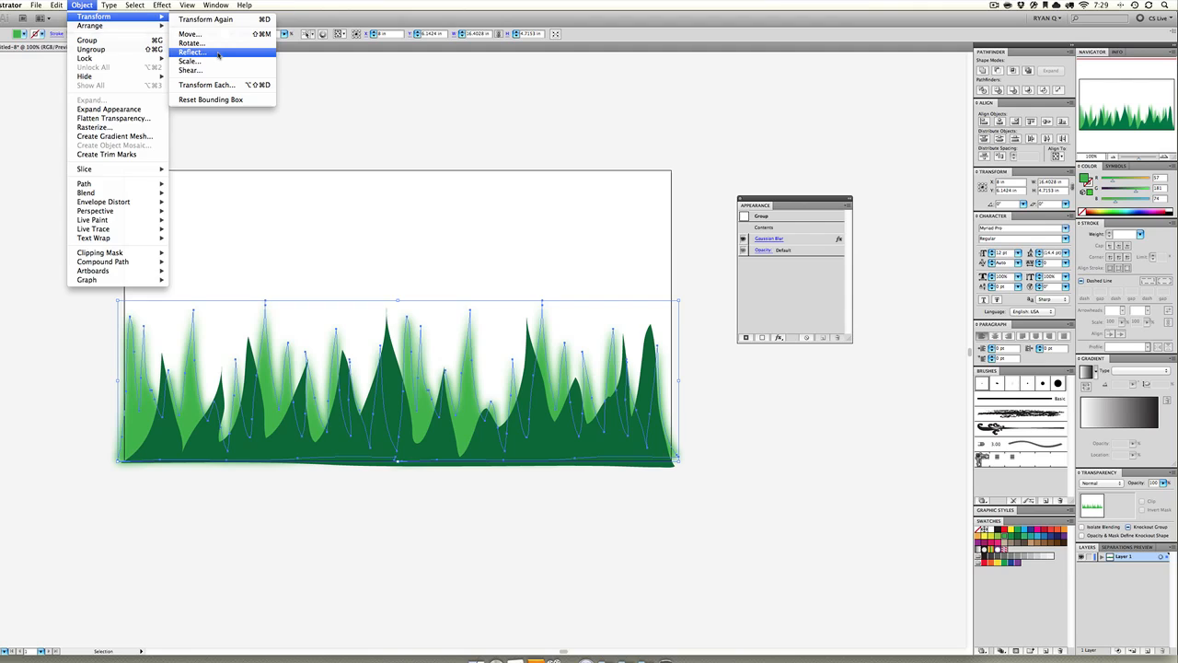
{"action": "left_click", "coordinate": [217, 52]}
{"action": "left_click", "coordinate": [617, 217]}
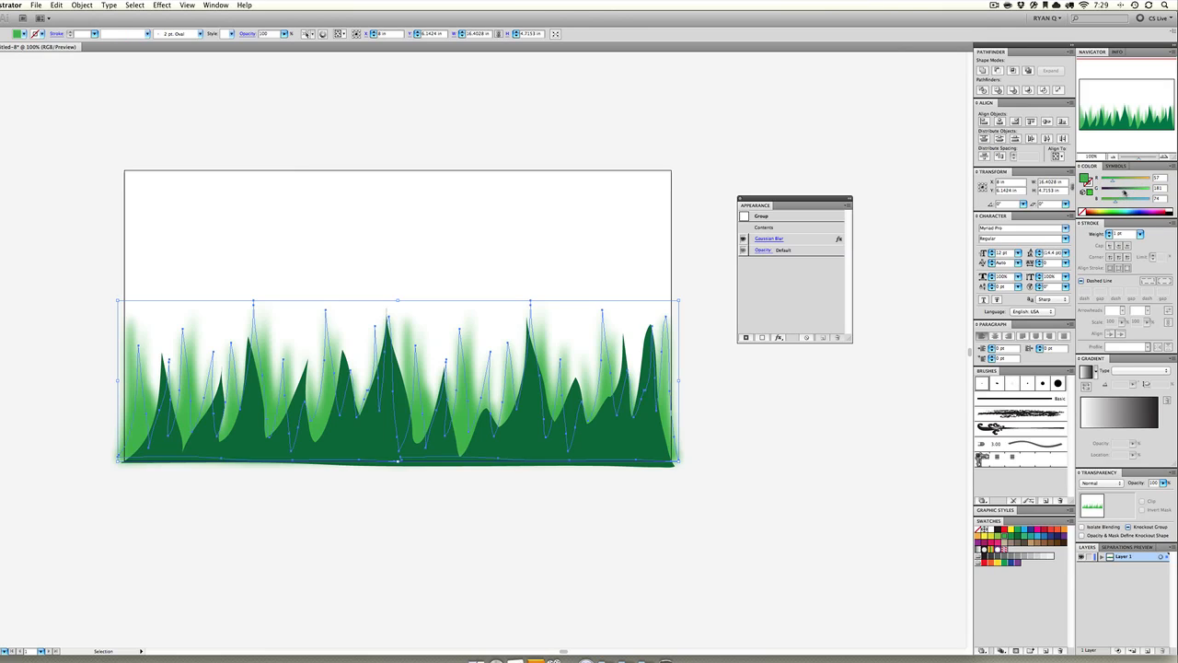
- Darken the reflected blurred copy by setting its green value to 118, and reduce its height to about 3.27 in
{"action": "left_click", "coordinate": [1122, 191]}
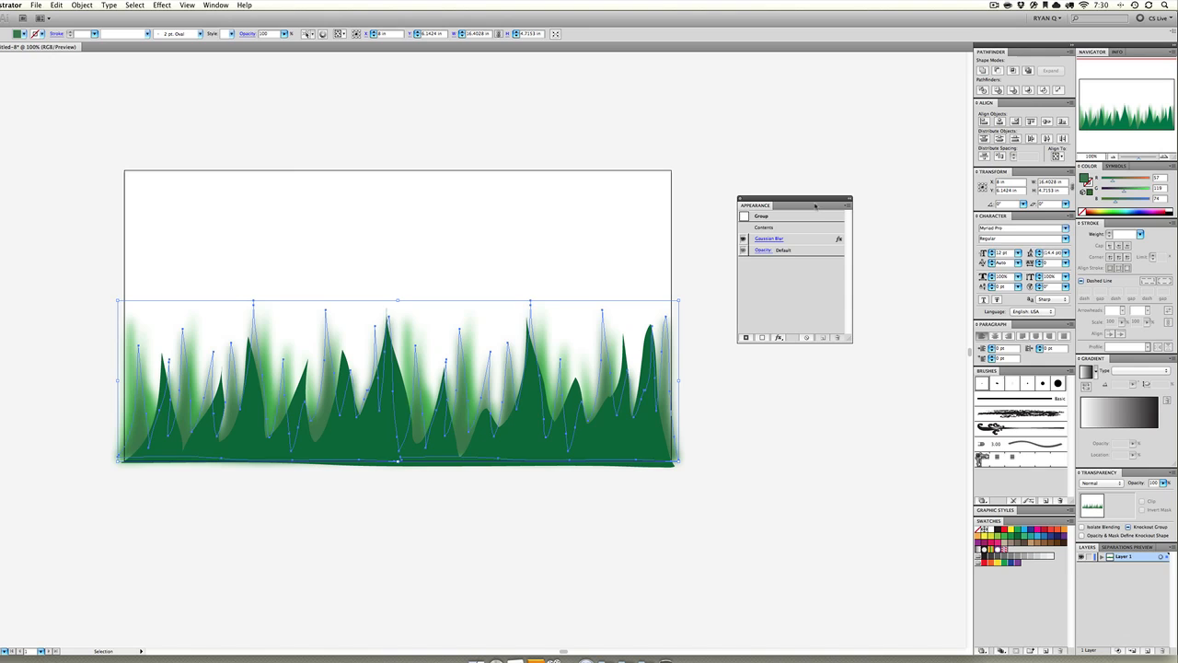
{"action": "left_click_drag", "start_coordinate": [397, 301], "coordinate": [397, 352]}
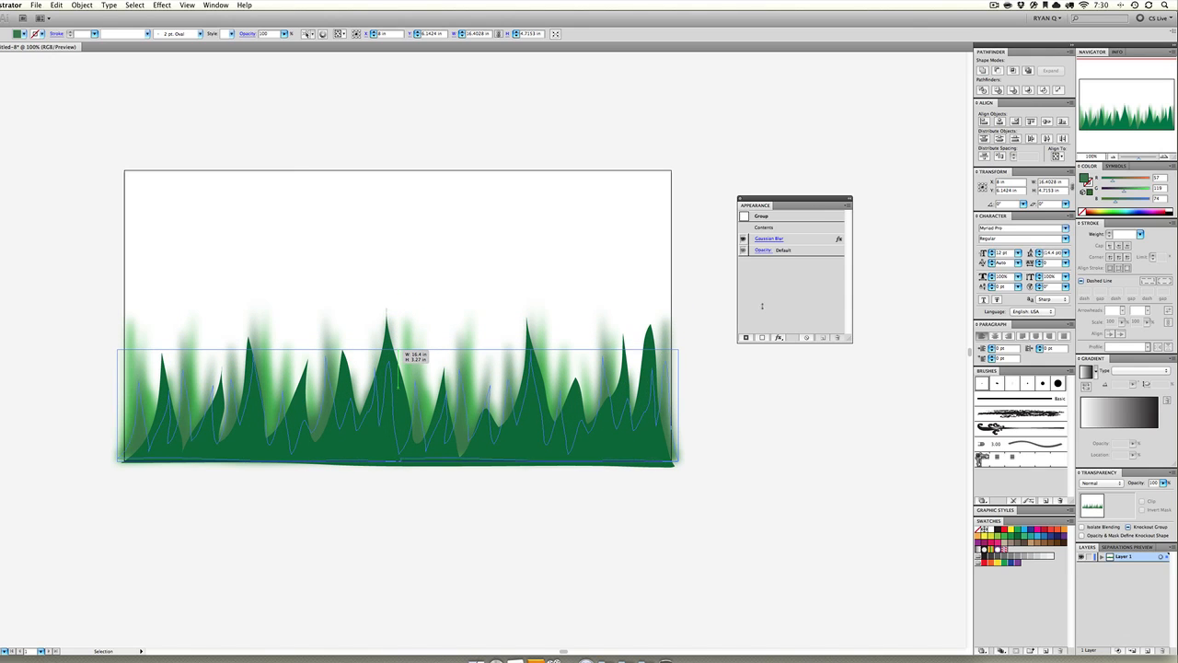
- Adjust the Gaussian Blur radius of the shorter reflected dark grass copy and deselect it
{"action": "left_click", "coordinate": [769, 239]}
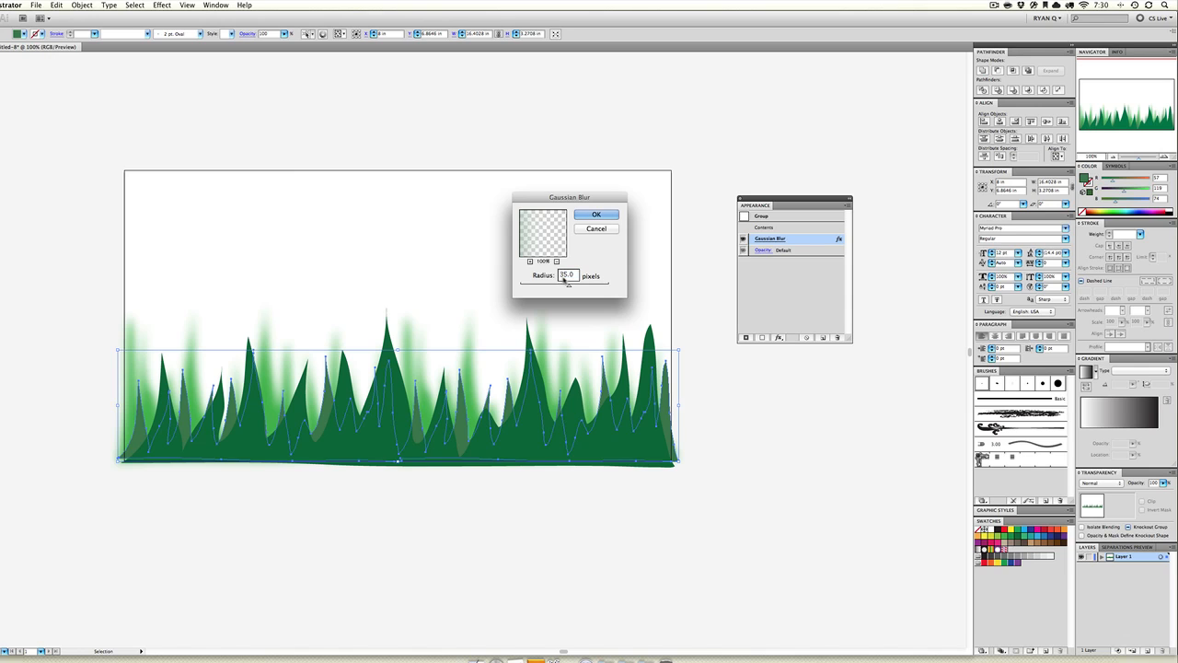
{"action": "left_click", "coordinate": [596, 215]}
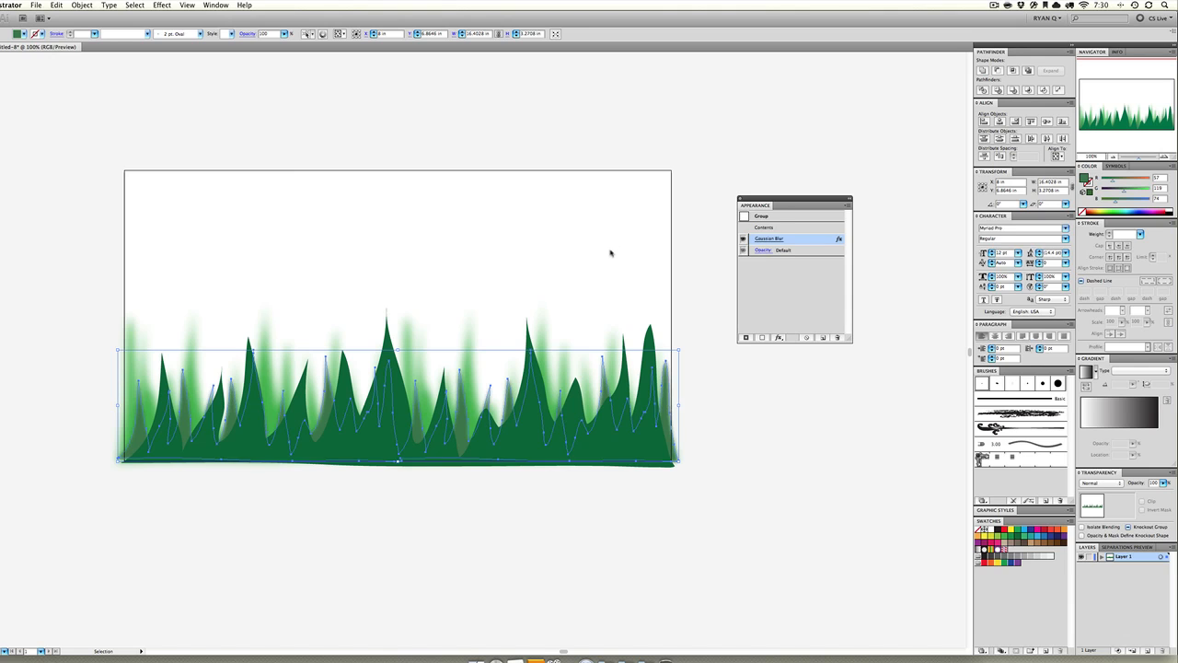
{"action": "left_click", "coordinate": [610, 252]}
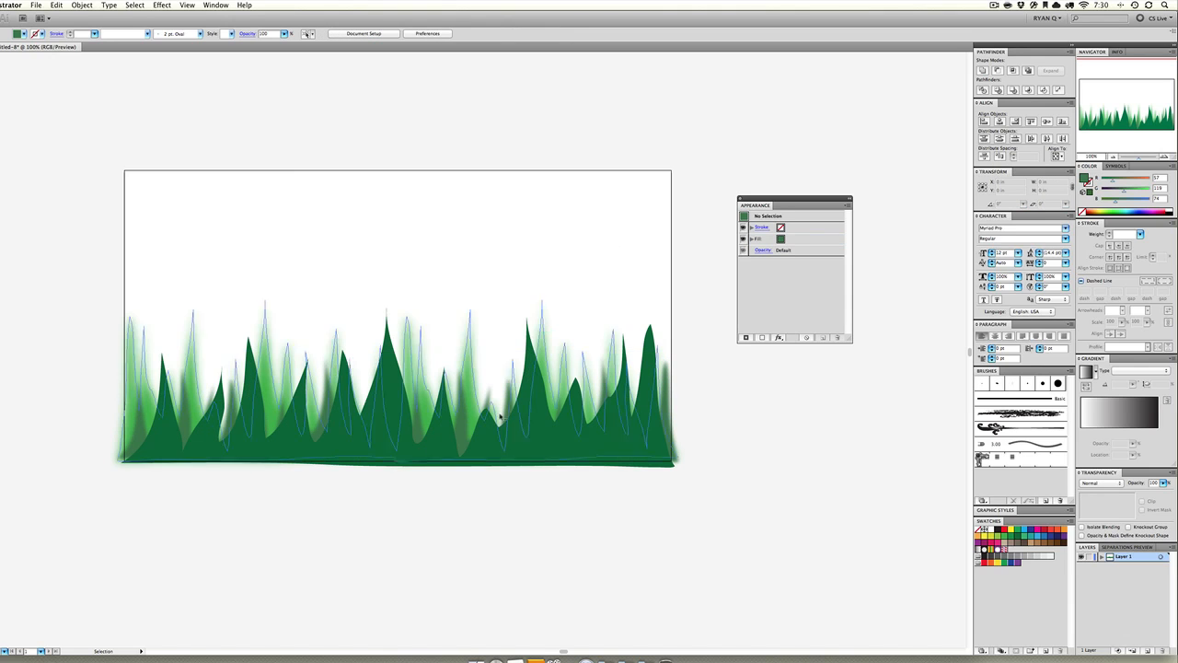
- Darken the shorter reflected grass copy's fill to red 15, green 76 and blue 40, and deselect it
{"action": "left_click", "coordinate": [465, 436]}
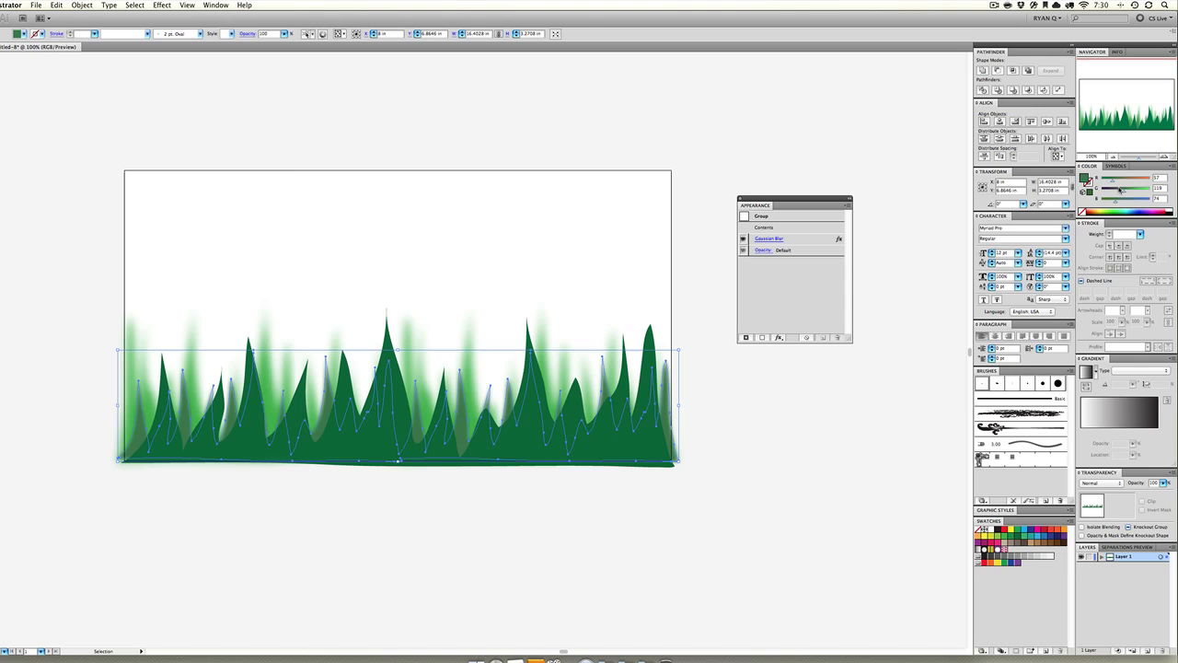
{"action": "left_click_drag", "start_coordinate": [1117, 190], "coordinate": [1113, 192]}
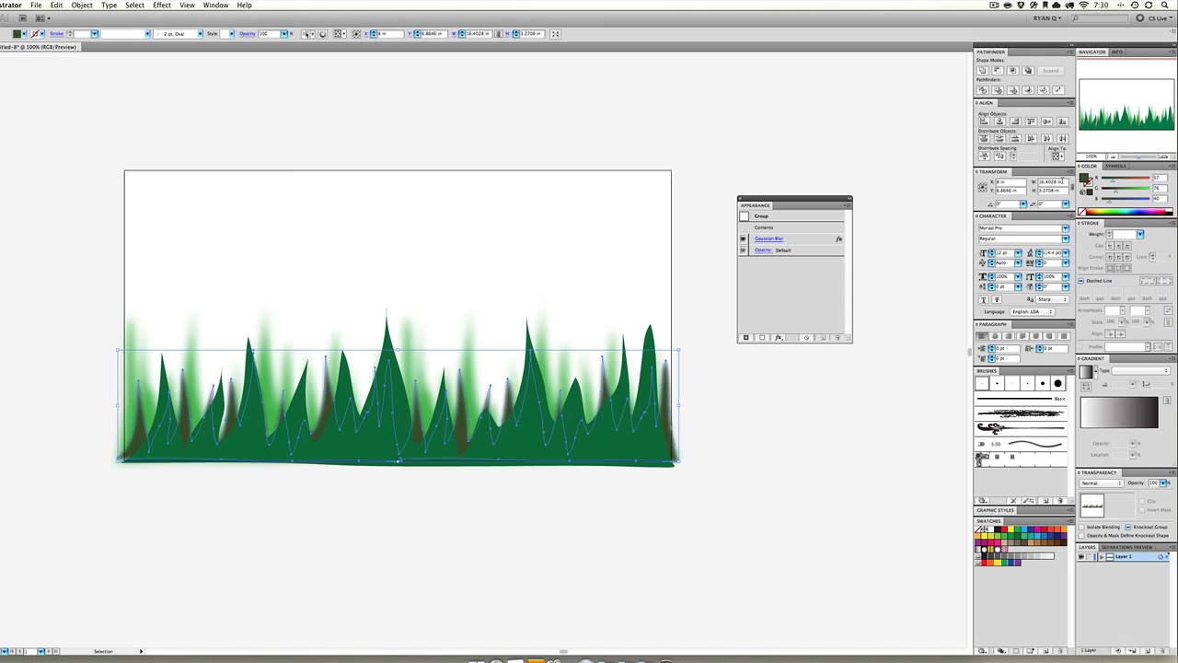
{"action": "left_click", "coordinate": [818, 418]}
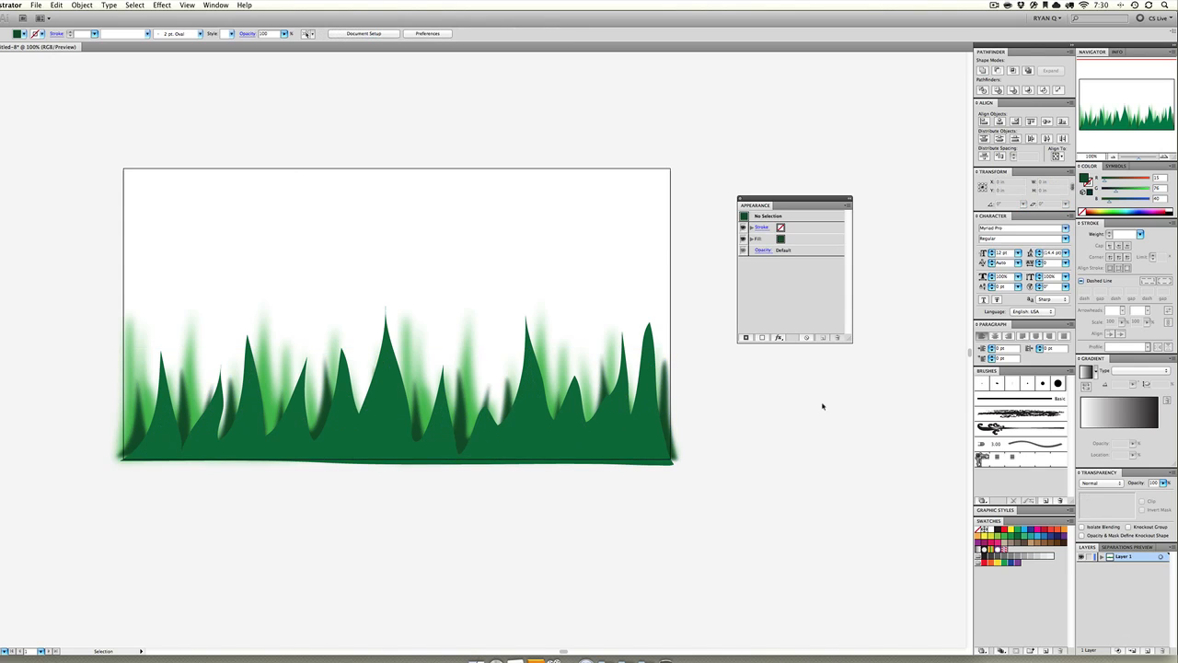
- Send the sharp, unblurred dark green grass behind the blurred grass layers and deselect it
{"action": "left_click", "coordinate": [628, 429]}
{"action": "key", "text": "shift+super+bracketleft"}
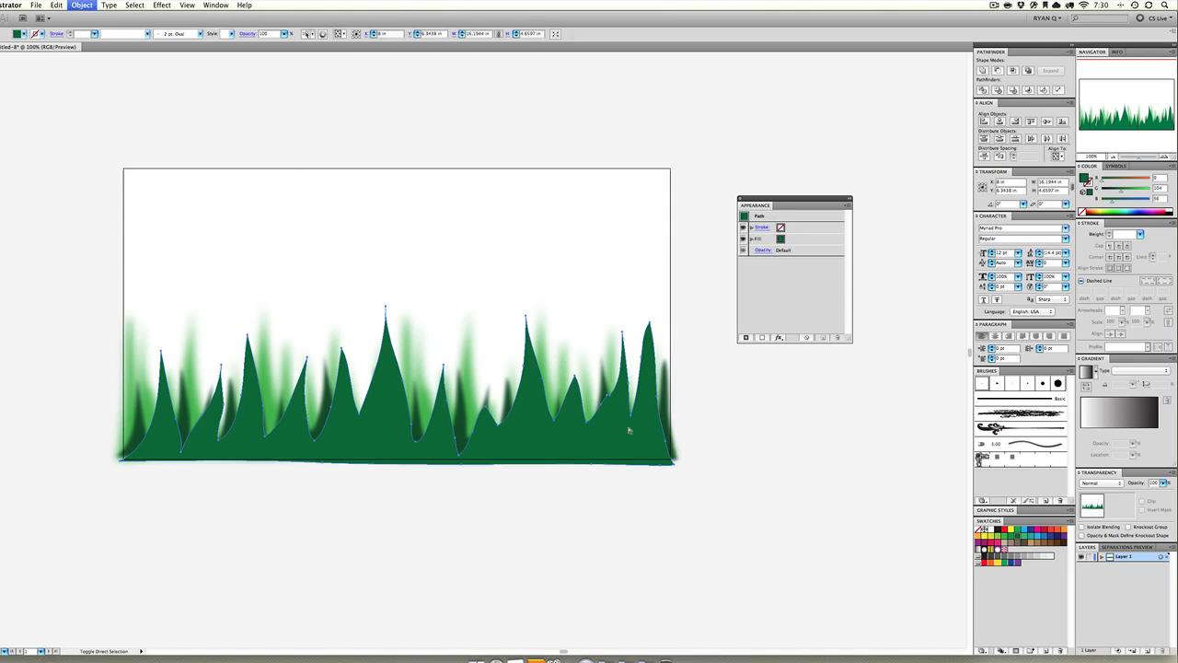
{"action": "left_click", "coordinate": [603, 323]}
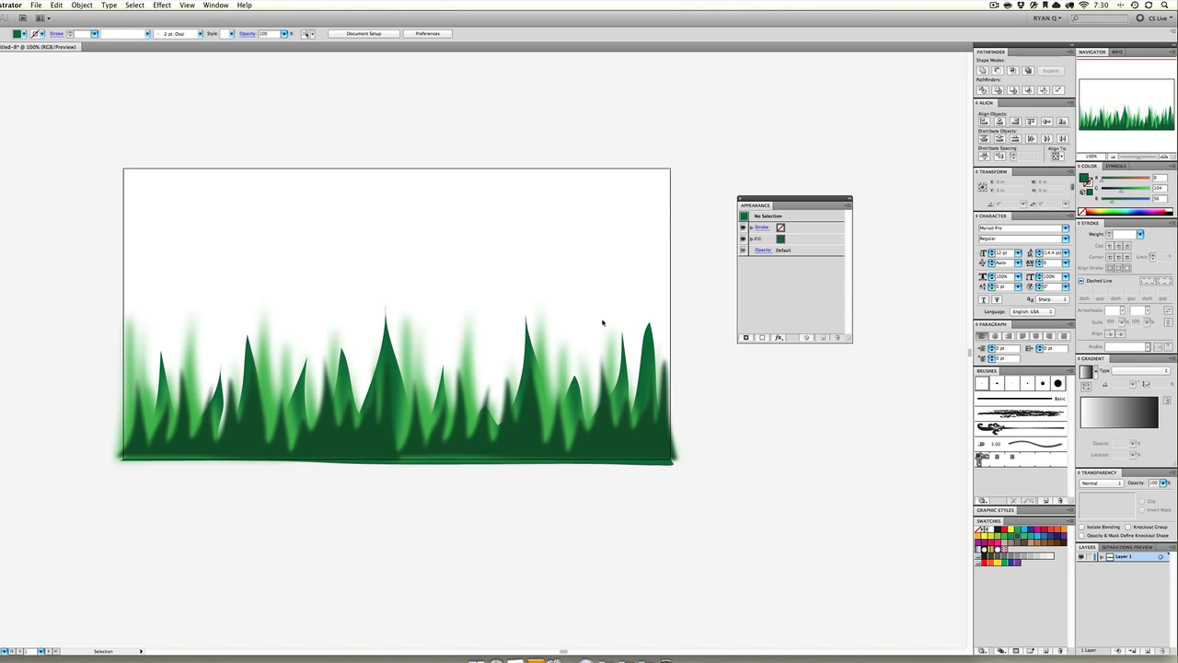
- Reduce the blurred light green grass's height to about 2.78 in, keeping its base in place, and deselect it
{"action": "left_click", "coordinate": [547, 387]}
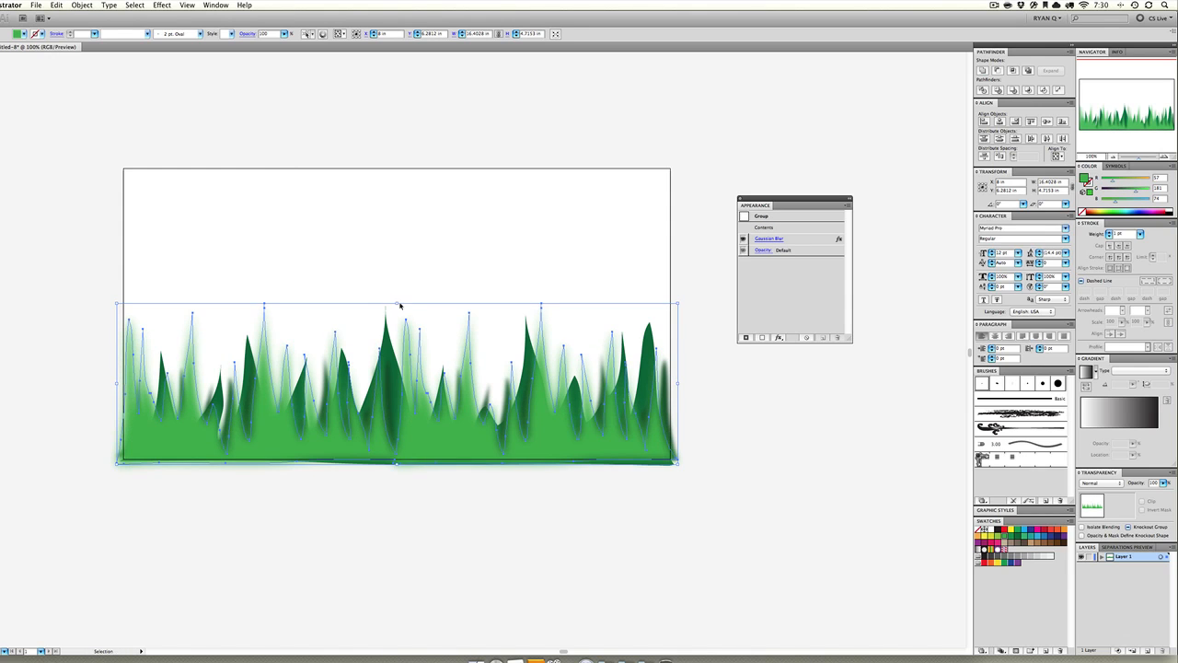
{"action": "left_click_drag", "start_coordinate": [397, 303], "coordinate": [424, 342]}
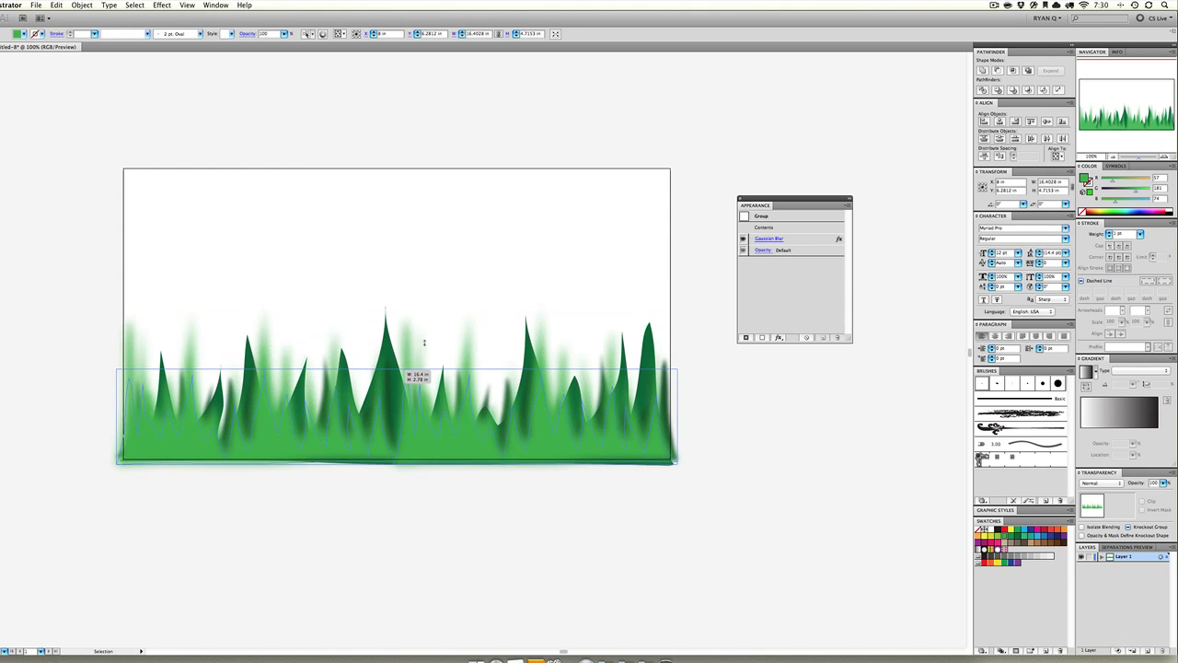
{"action": "left_click_drag", "start_coordinate": [483, 281], "coordinate": [484, 285]}
{"action": "left_click", "coordinate": [484, 285]}
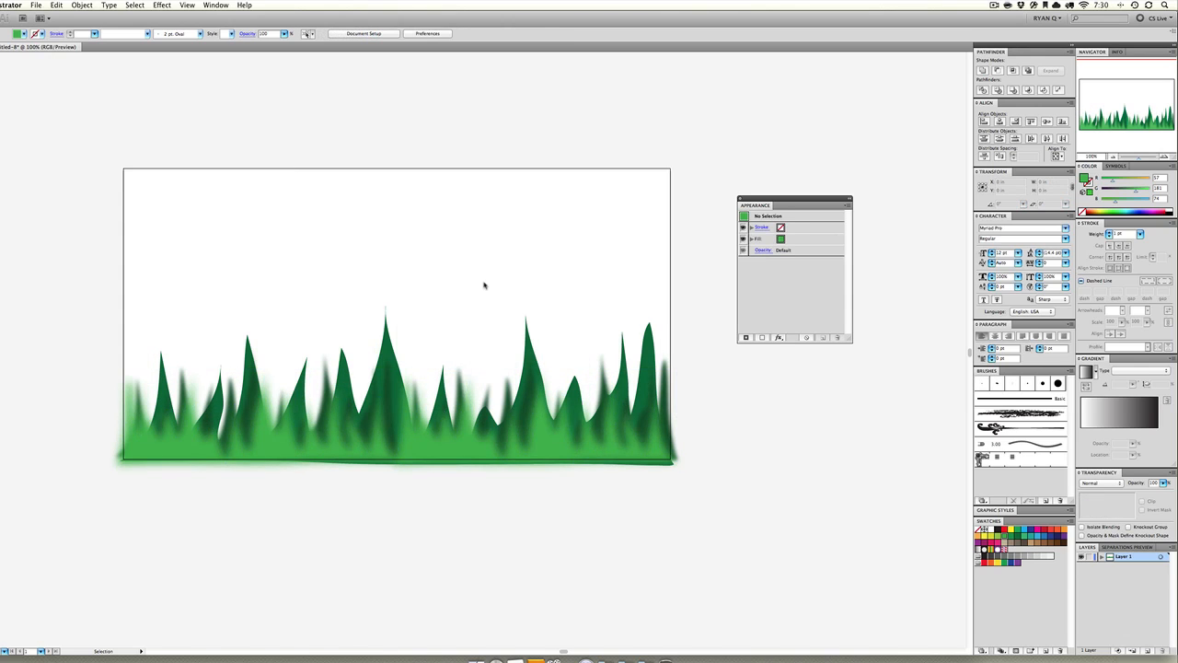